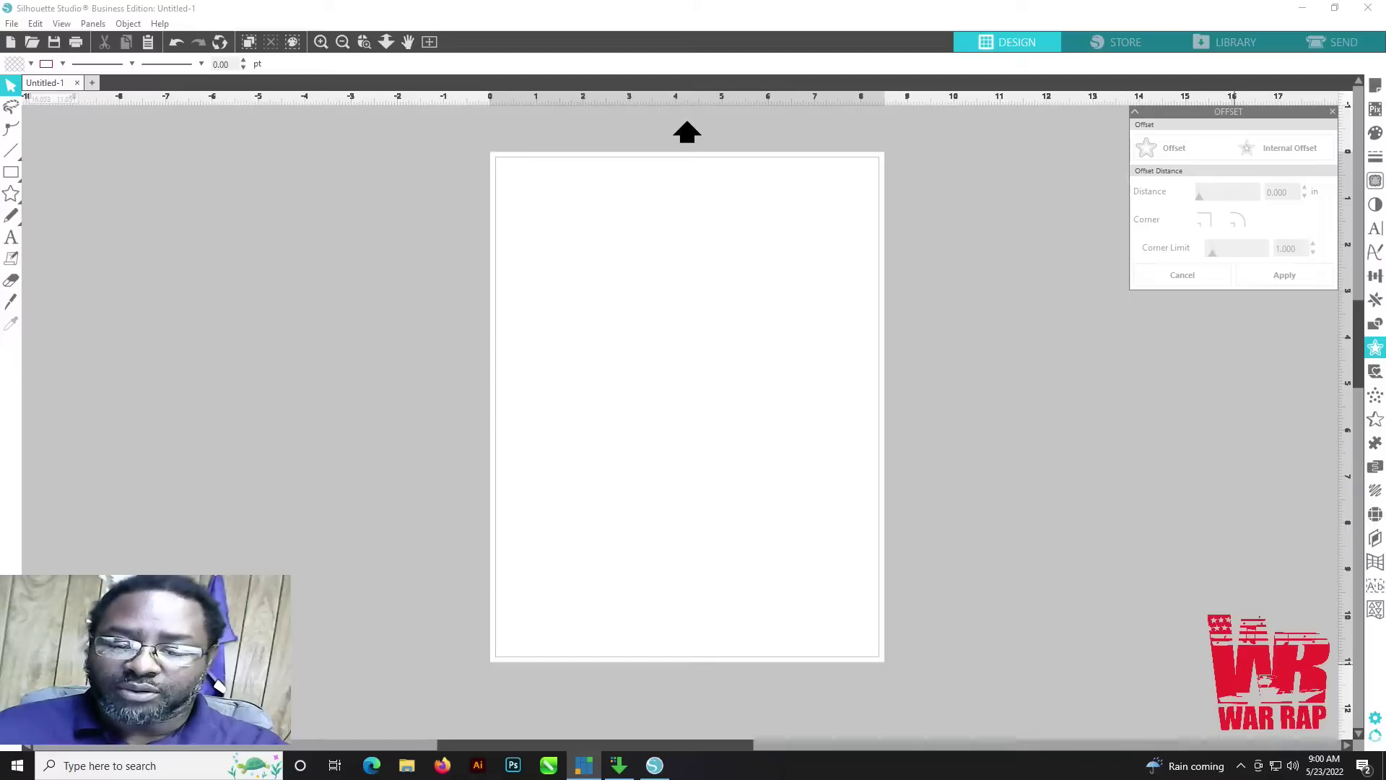
pyautogui.press('super+e')
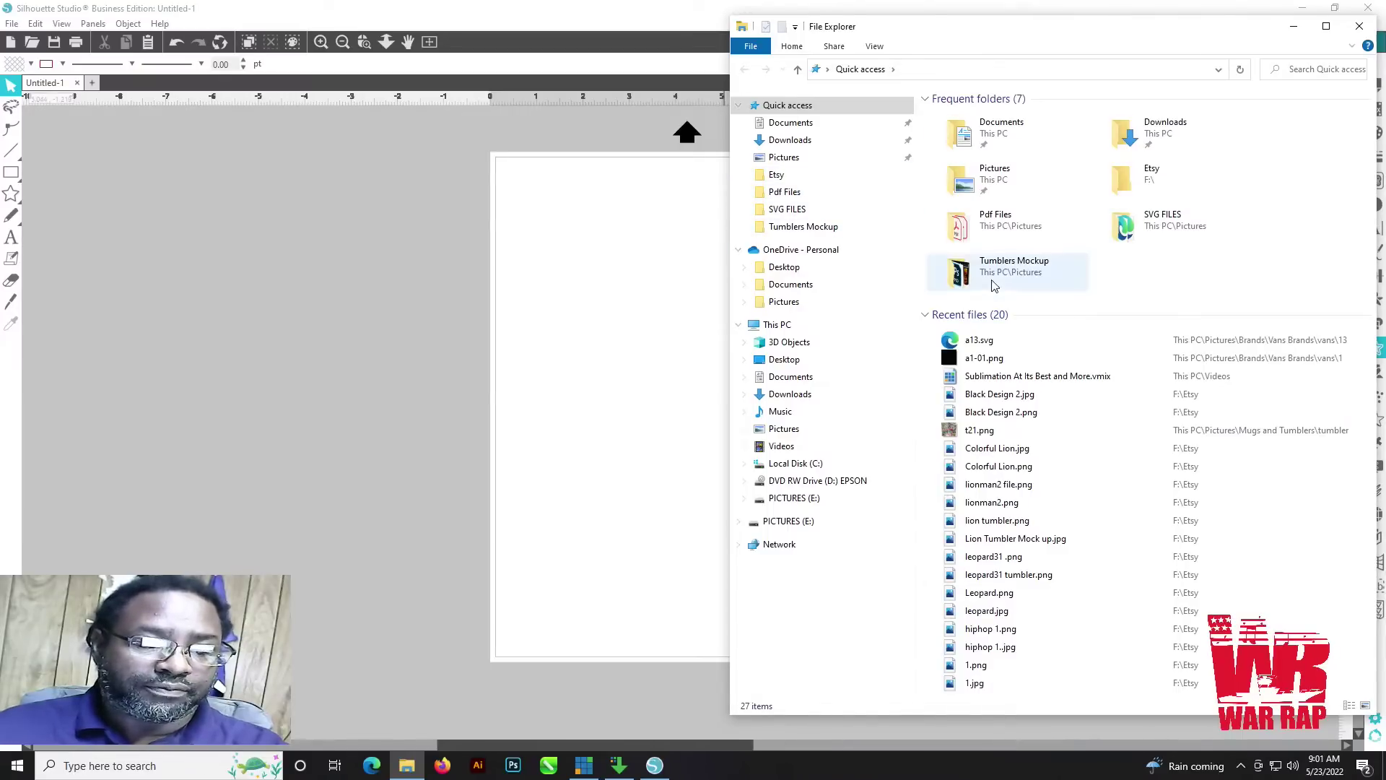
pyautogui.click(1240, 9)
pyautogui.click(1302, 8)
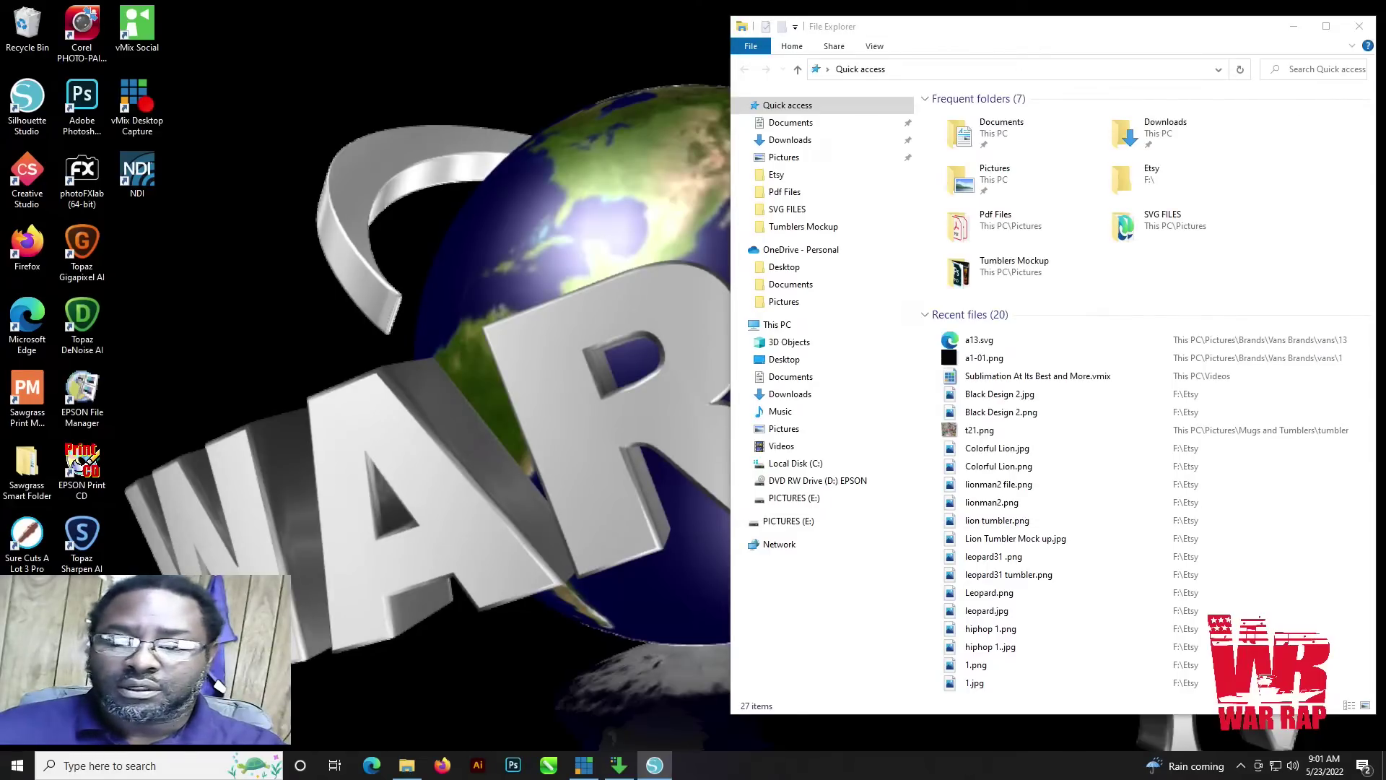
pyautogui.click(654, 765)
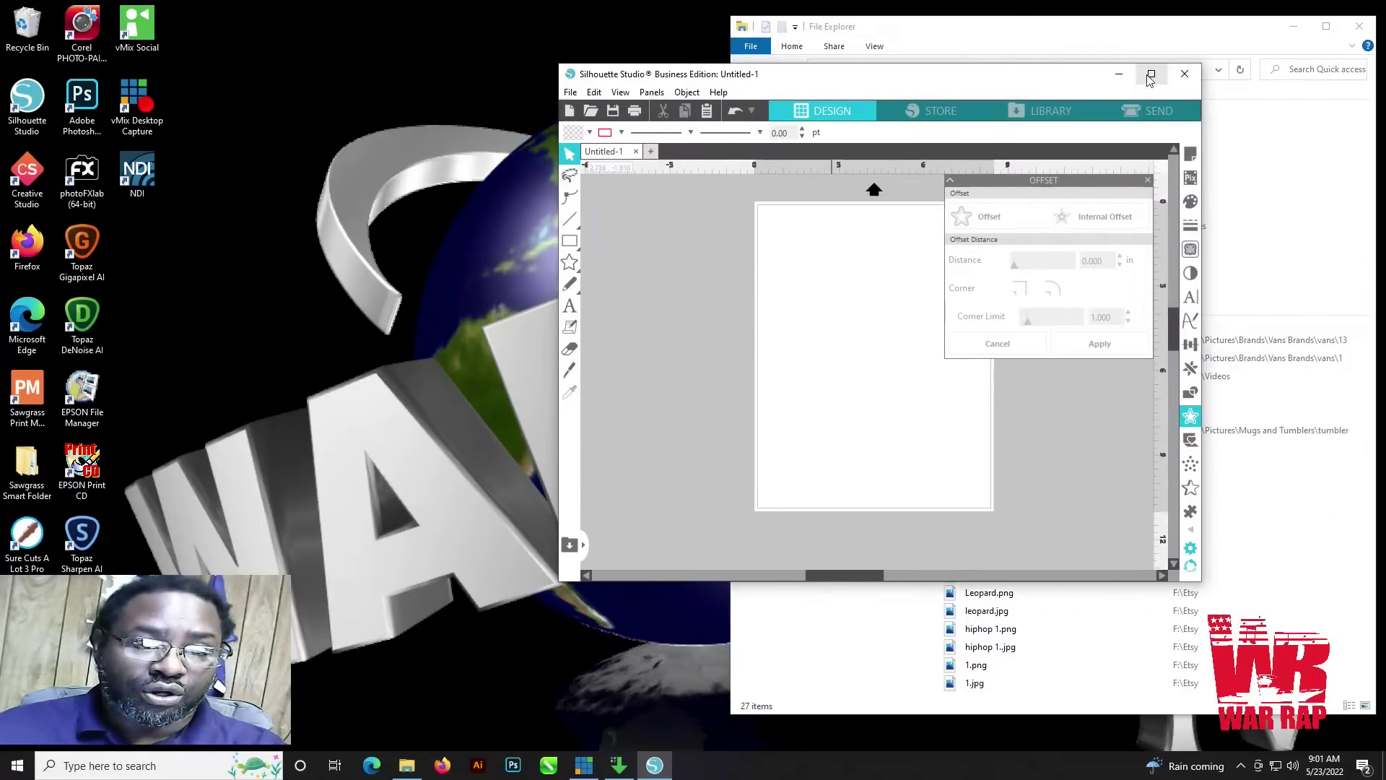
pyautogui.click(1145, 72)
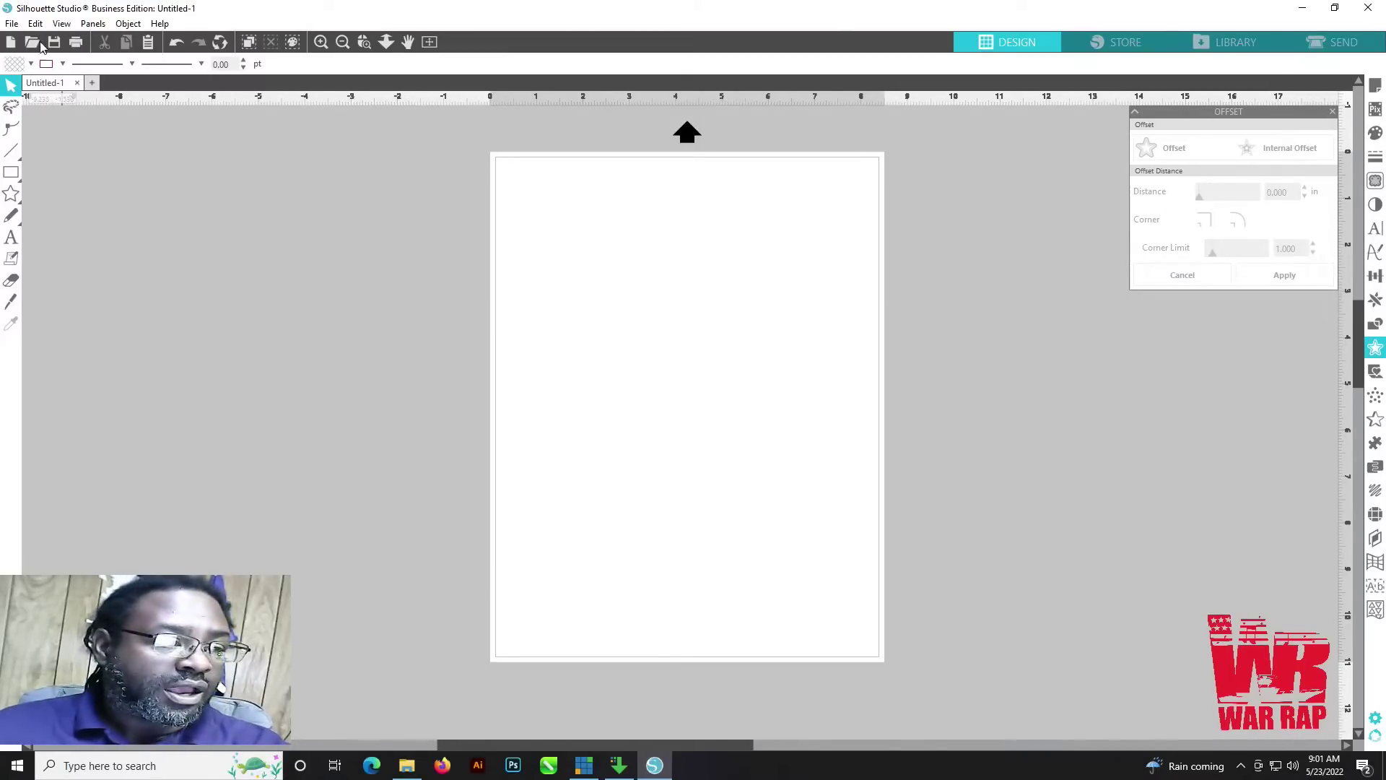
# Step: Merge the VANS "Off the Wall" design file into the blank page
pyautogui.click(11, 32)
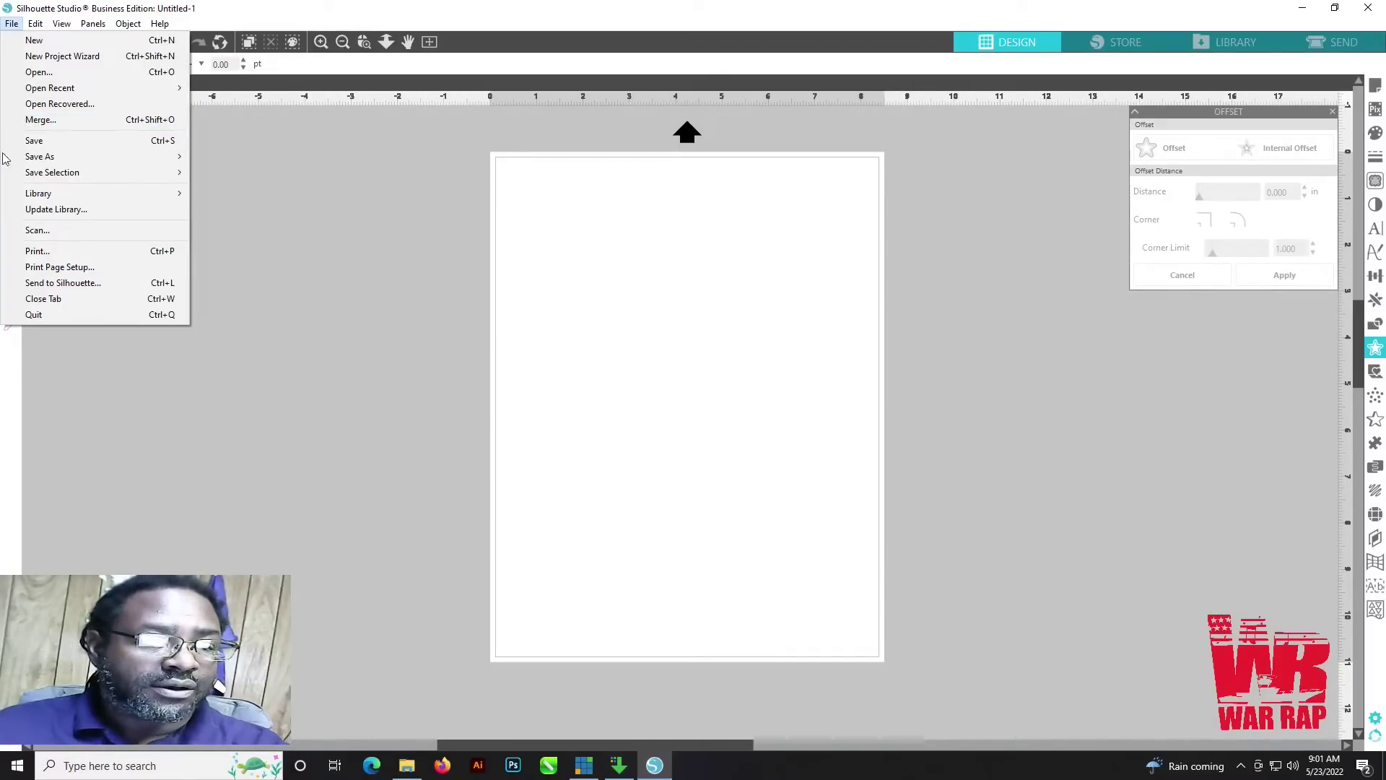
pyautogui.click(49, 119)
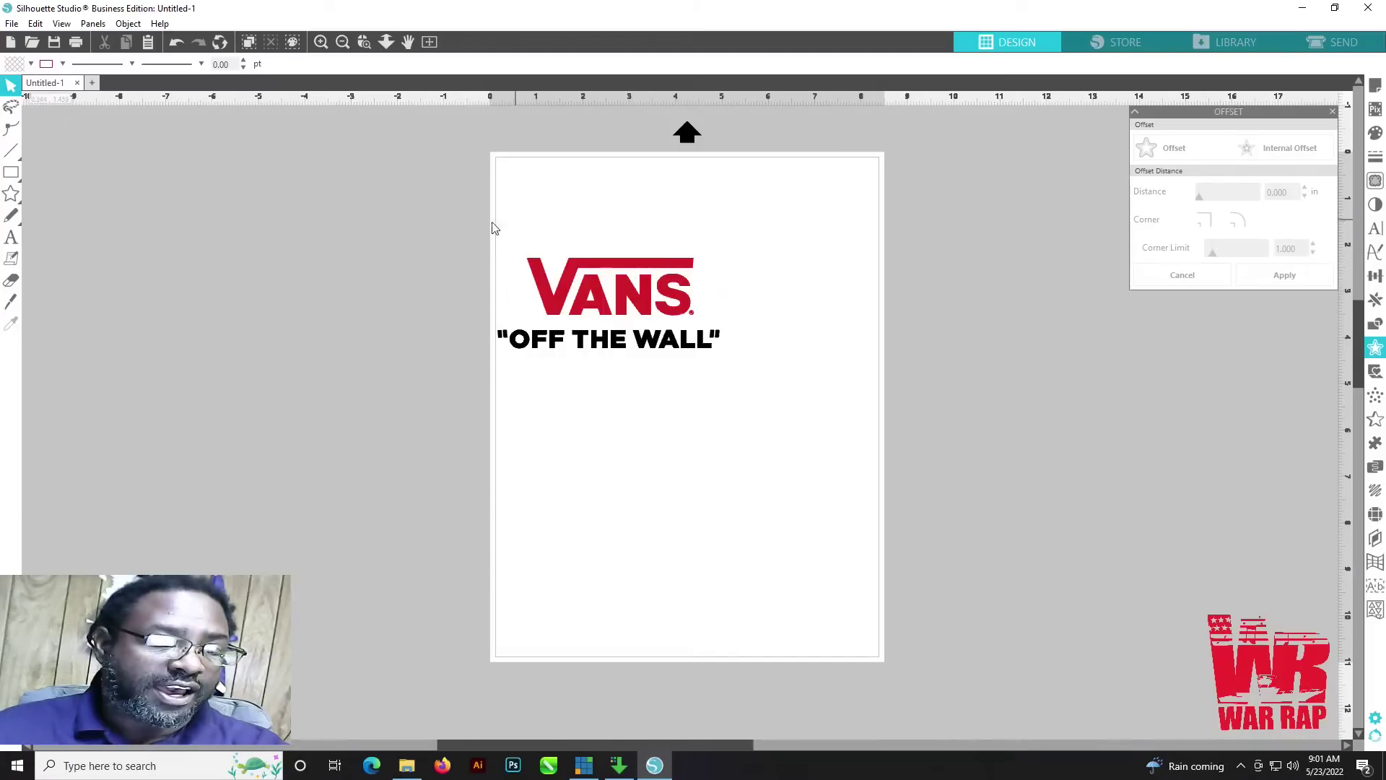
# Step: Try moving the red VANS lettering and the black tagline separately, and undo both moves
pyautogui.moveTo(605, 269); pyautogui.dragTo(617, 244)
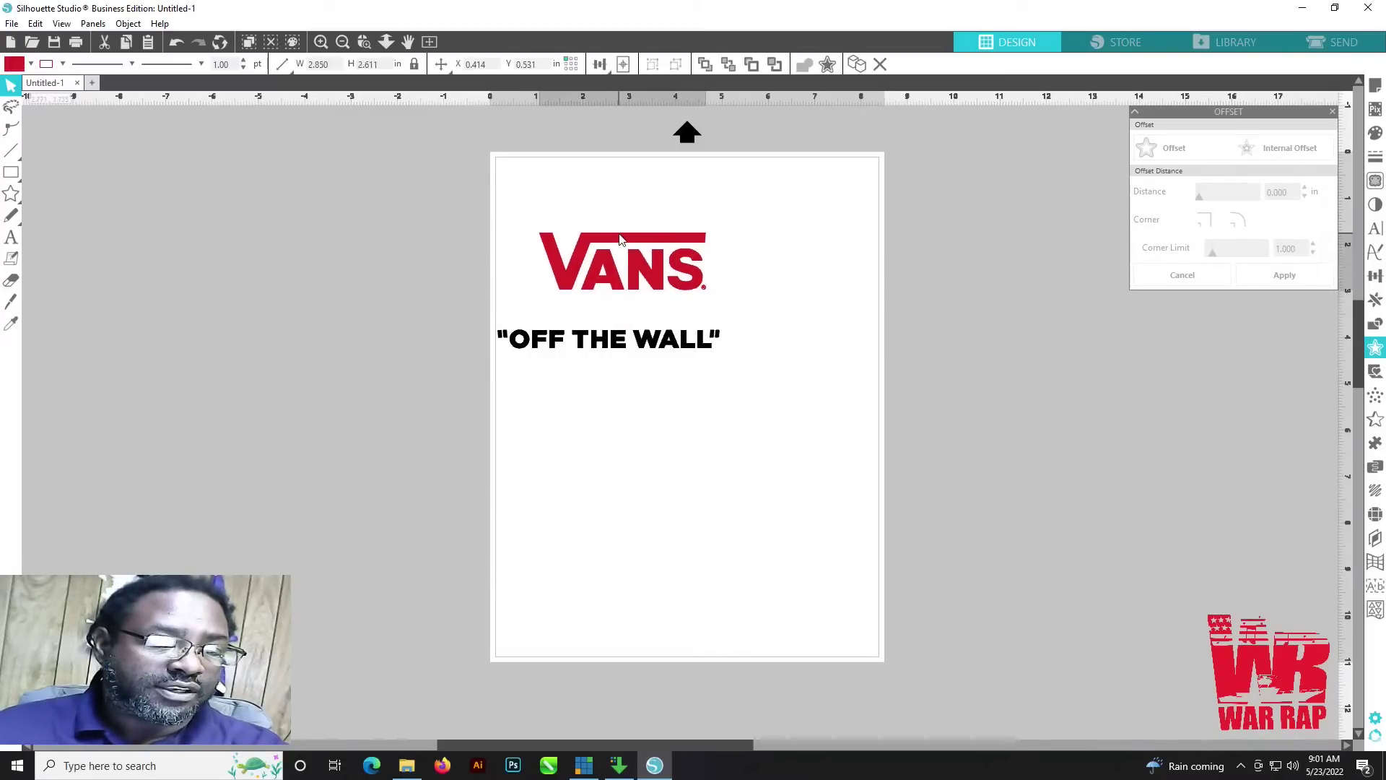
pyautogui.moveTo(631, 350); pyautogui.dragTo(651, 371)
pyautogui.click(185, 44)
pyautogui.click(185, 46)
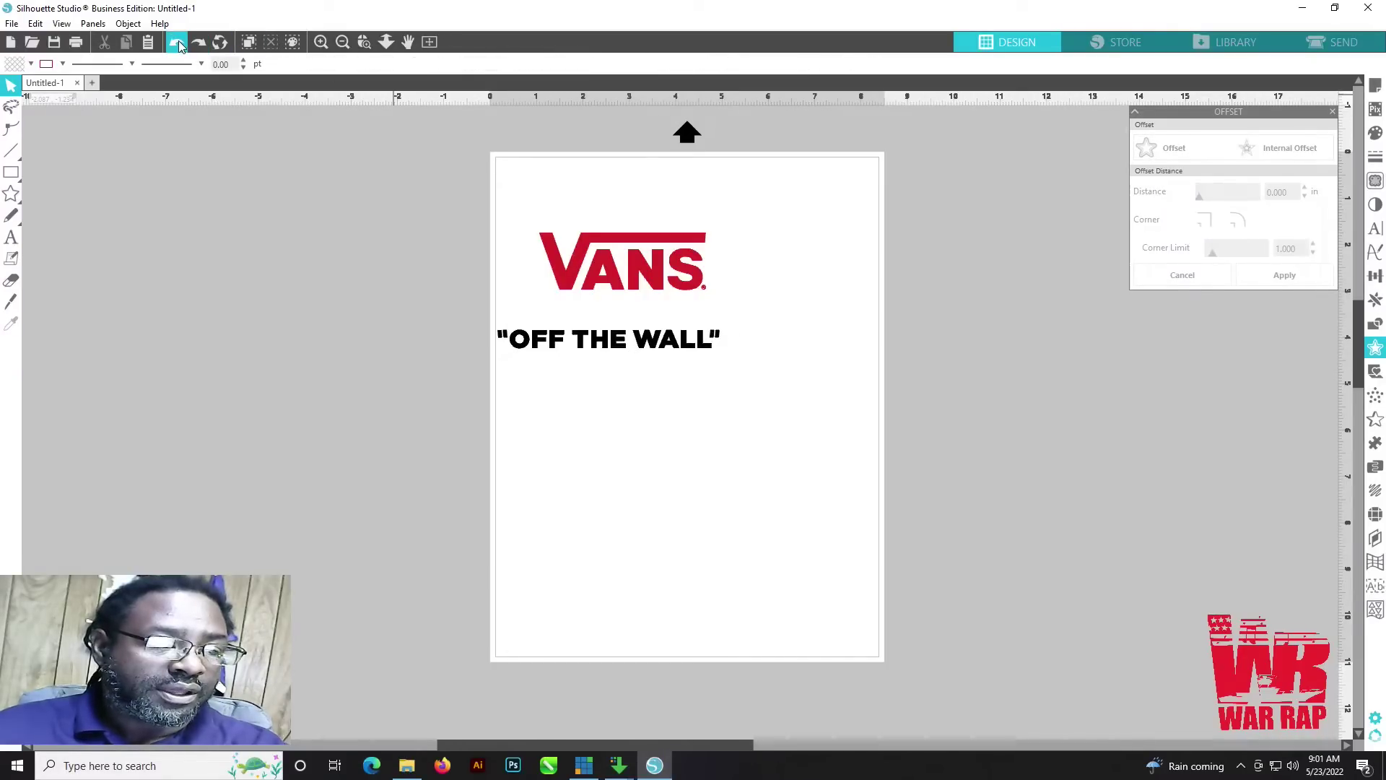
pyautogui.click(179, 42)
# Step: Group the red VANS lettering and the black "OFF THE WALL" tagline into one object
pyautogui.moveTo(498, 226); pyautogui.dragTo(752, 375)
pyautogui.rightClick(594, 281)
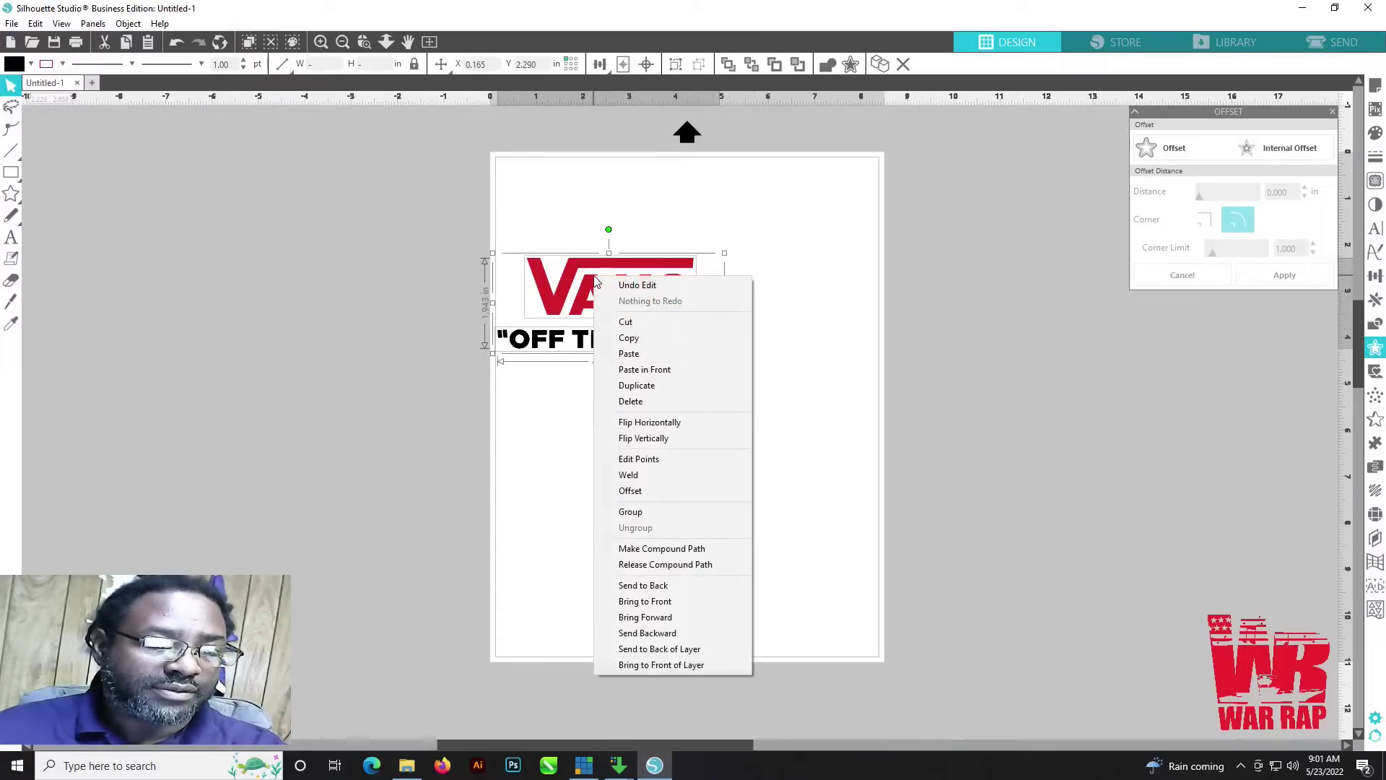
pyautogui.click(683, 511)
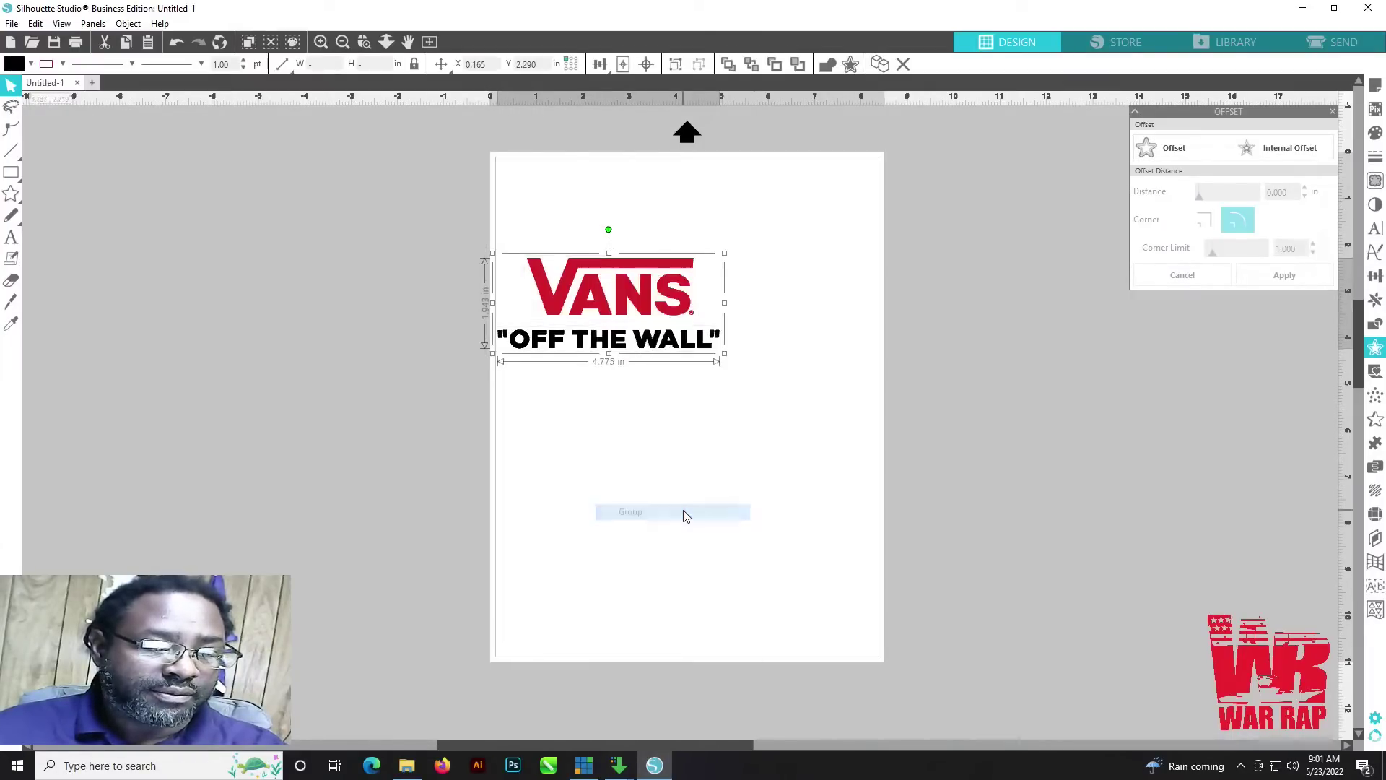
# Step: Scale the grouped logo down to about 2.484 by 1.011 in and place it in the page's upper-left corner
pyautogui.moveTo(626, 304); pyautogui.dragTo(693, 239)
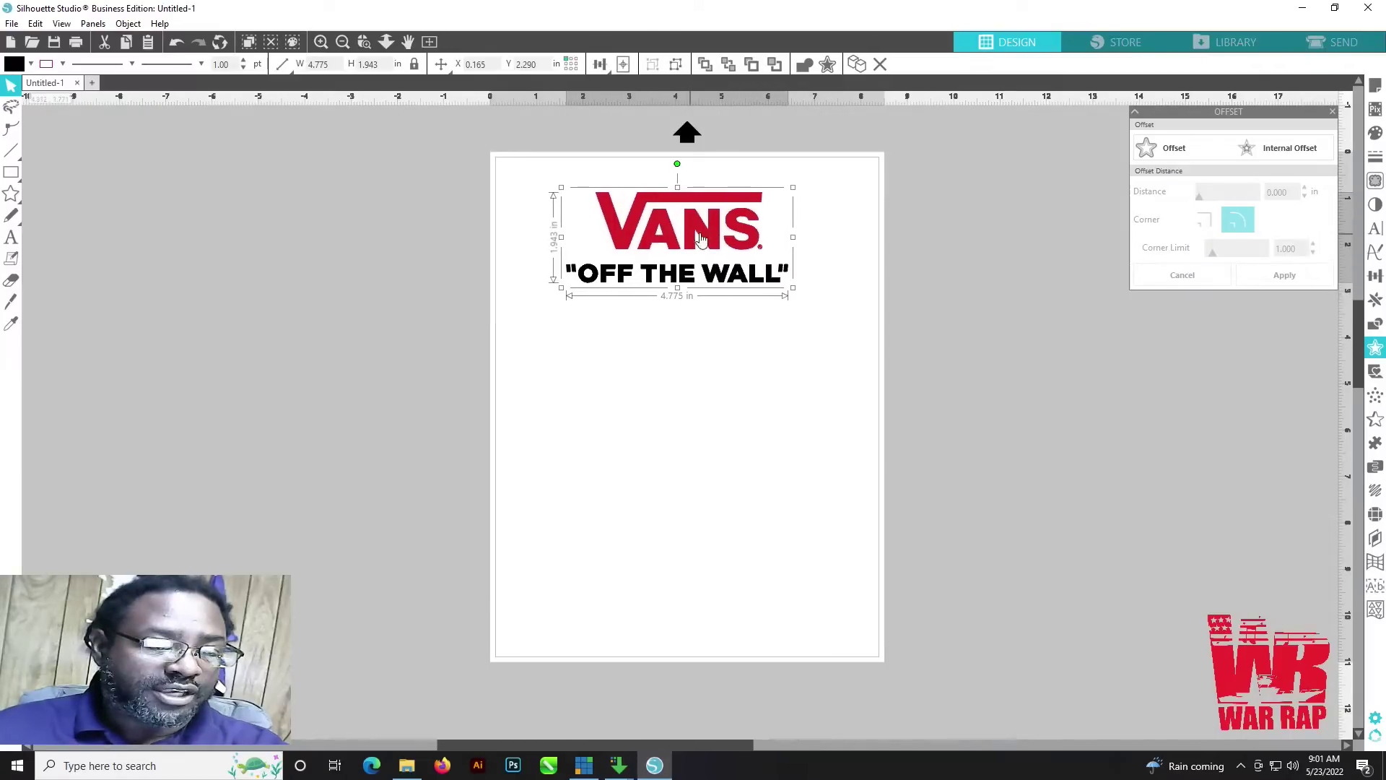
pyautogui.moveTo(798, 194); pyautogui.dragTo(574, 220)
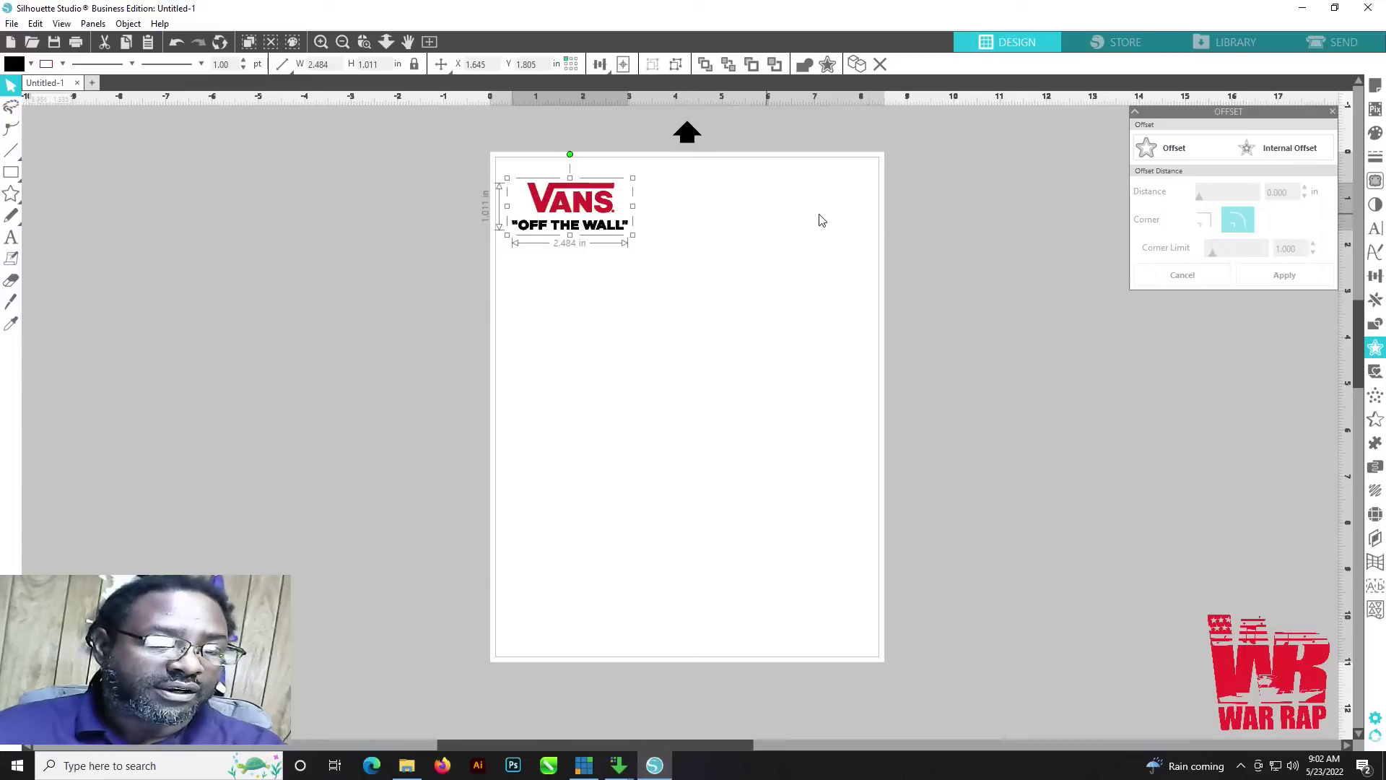
pyautogui.click(650, 220)
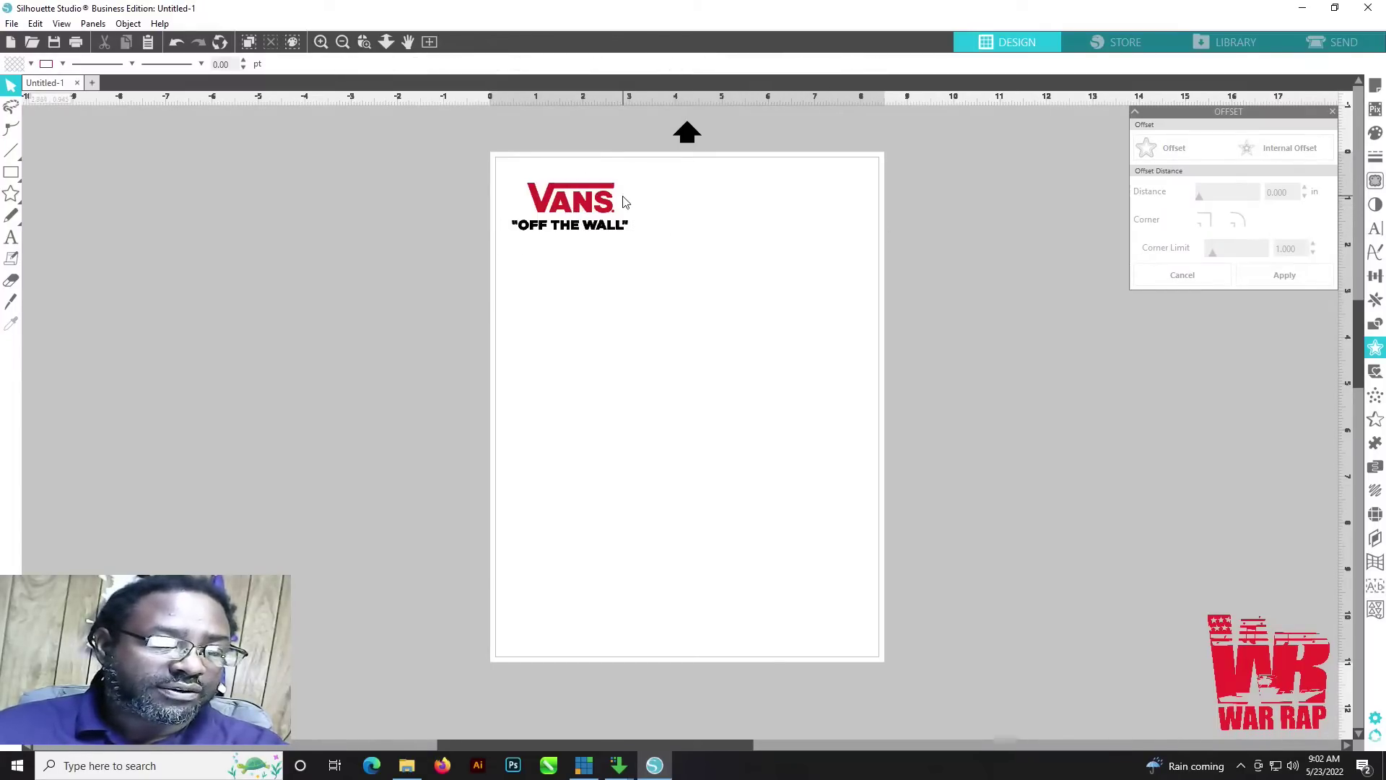
# Step: Look at the cut preview and send settings for the logo, and return to the design workspace
pyautogui.click(1343, 41)
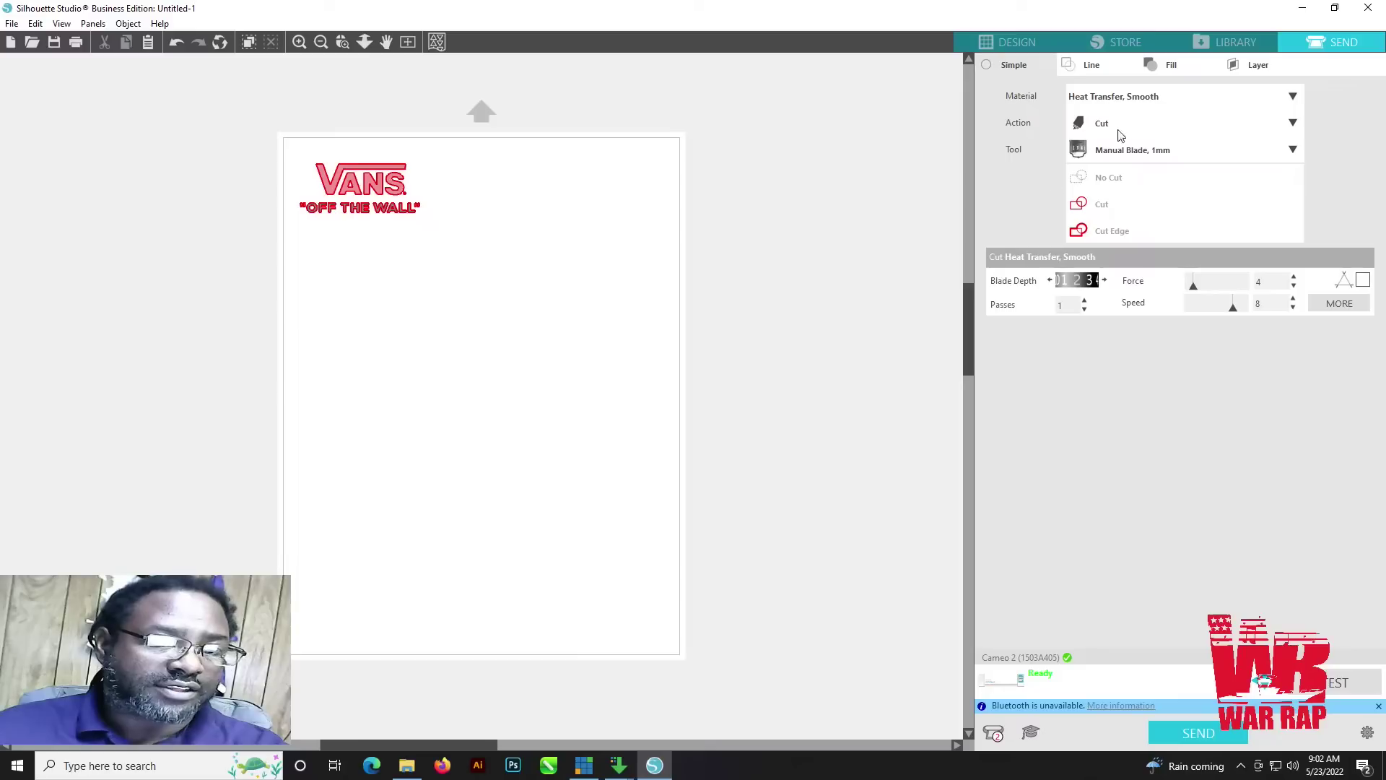
pyautogui.click(1016, 41)
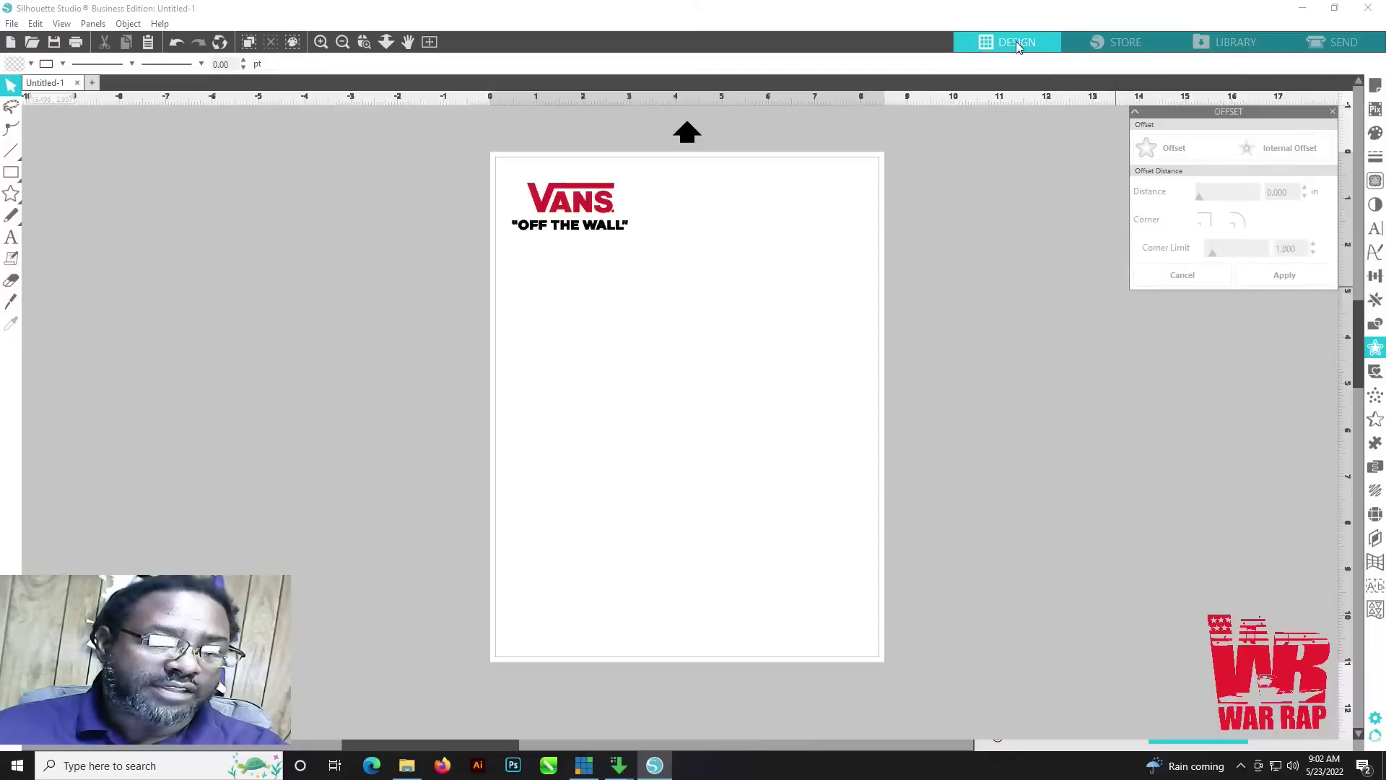
# Step: Try an Offset on the grouped VANS logo with the distance left at zero
pyautogui.click(588, 212)
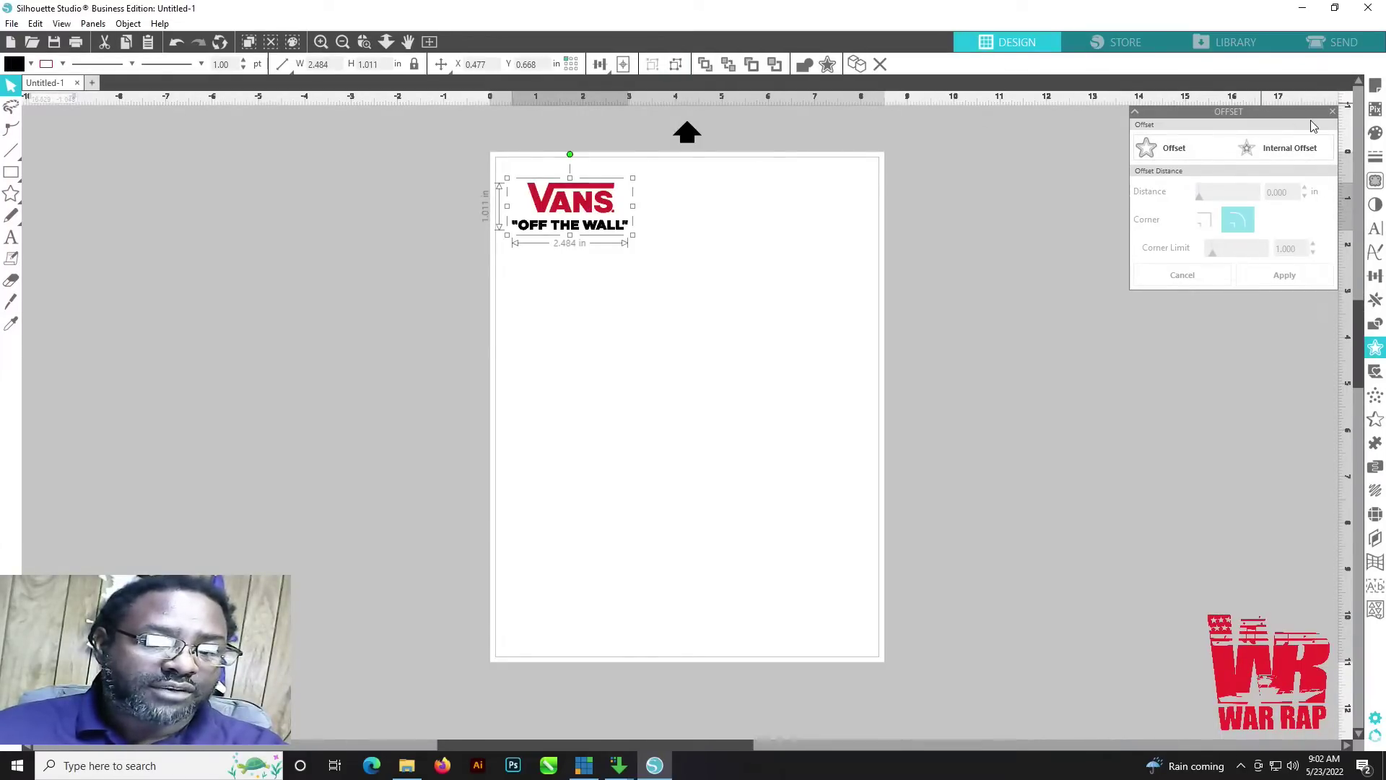
pyautogui.click(1333, 112)
pyautogui.click(600, 64)
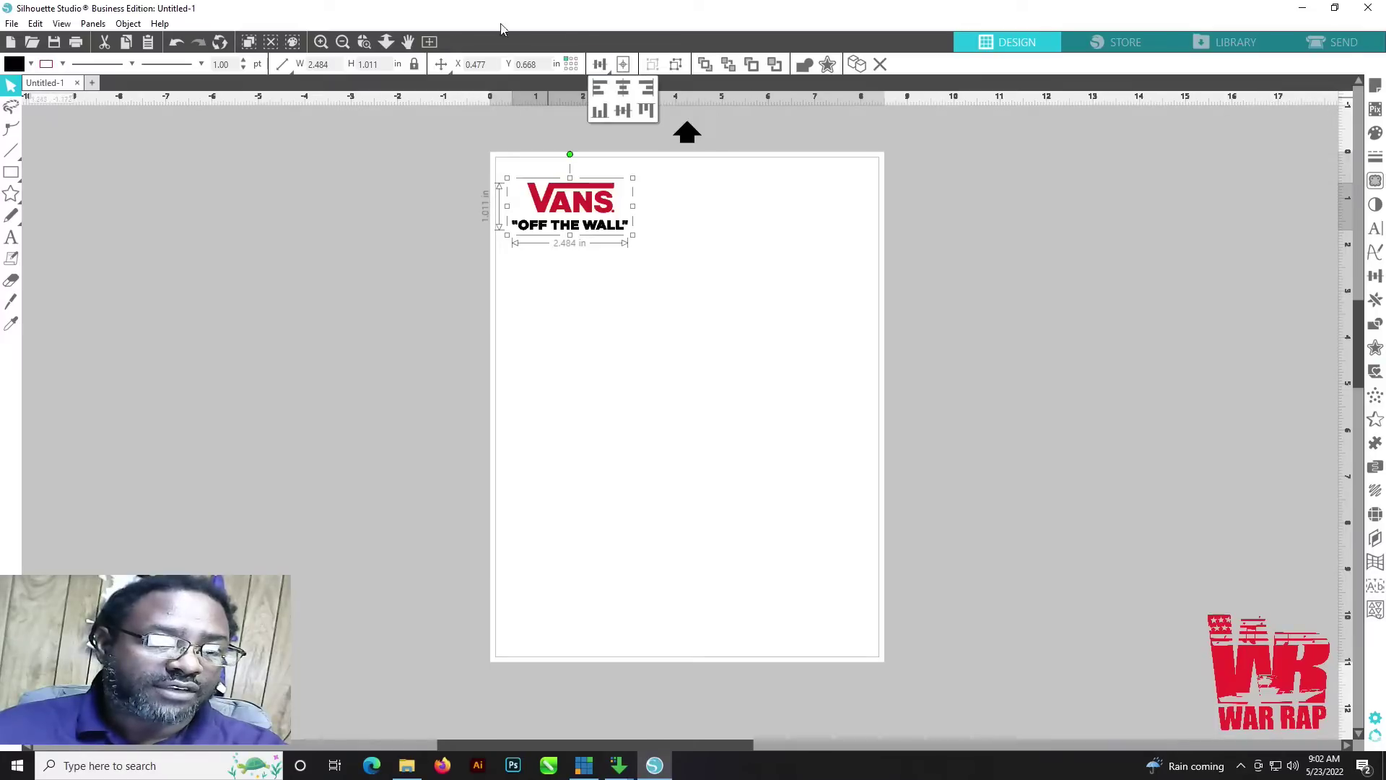
pyautogui.click(830, 66)
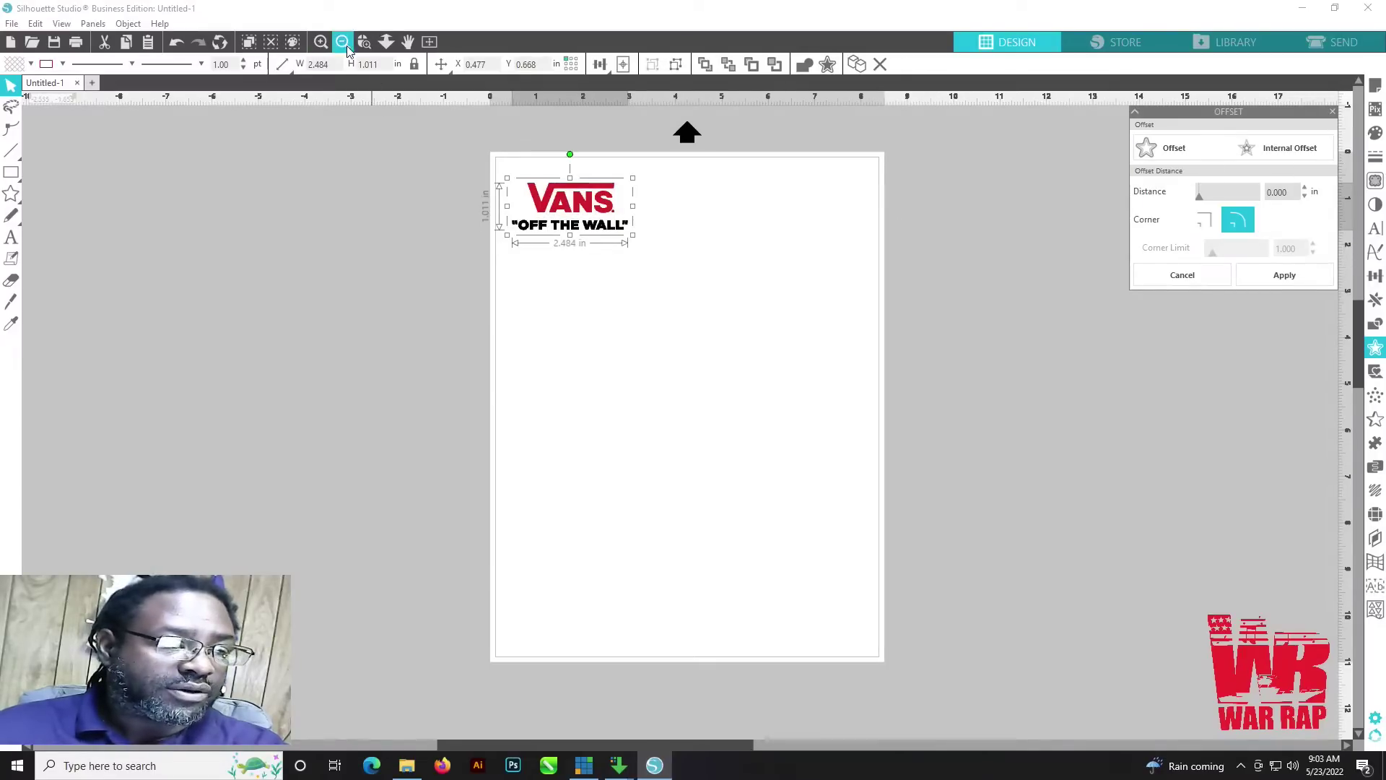
pyautogui.click(321, 44)
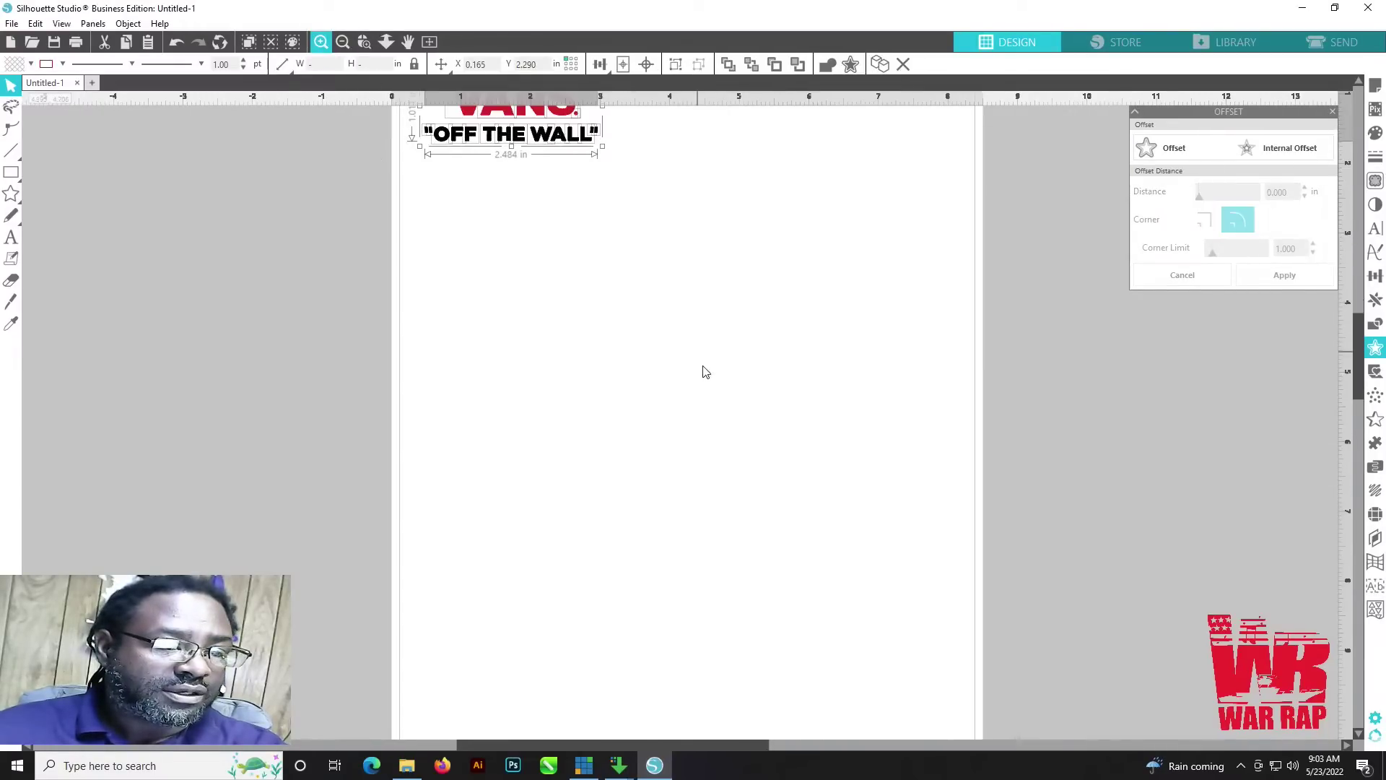
pyautogui.click(686, 401)
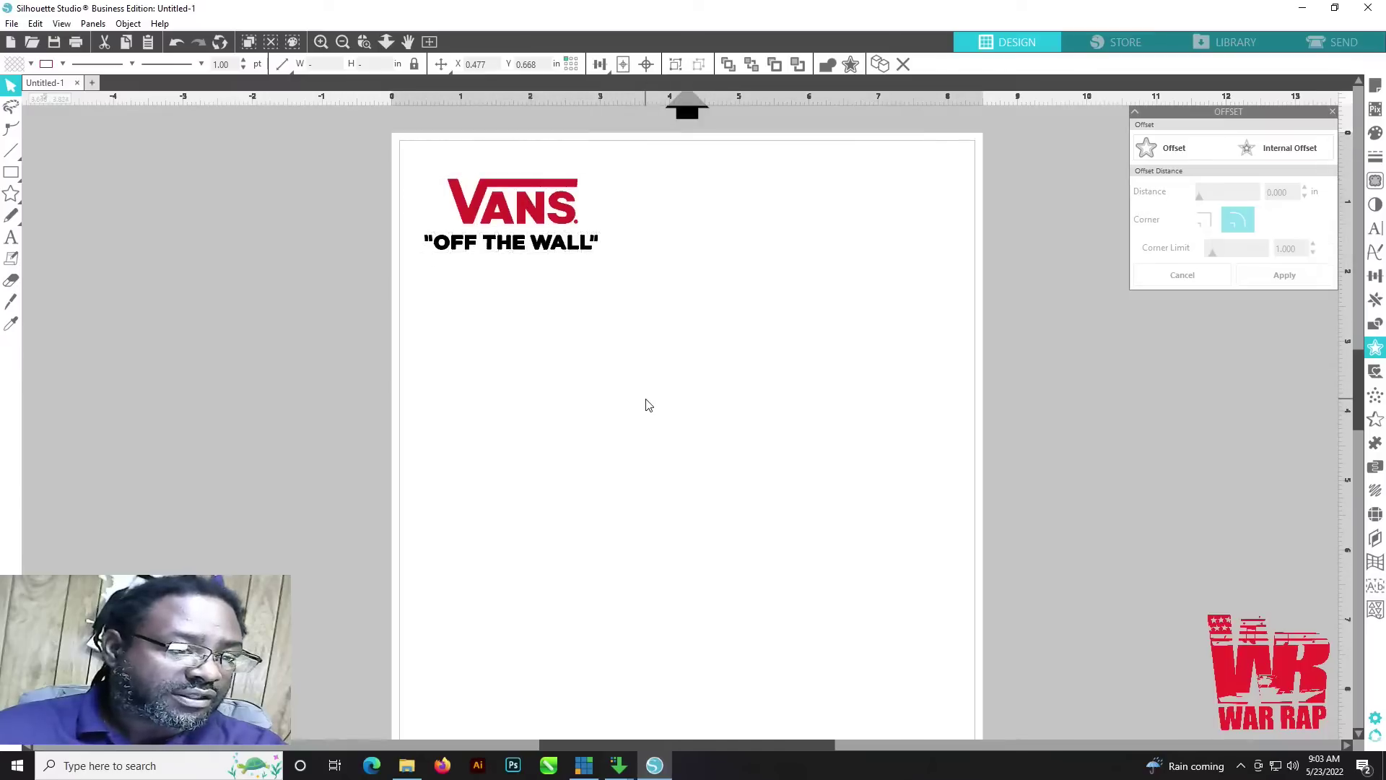
pyautogui.click(322, 42)
pyautogui.scroll(3, 594, 402)
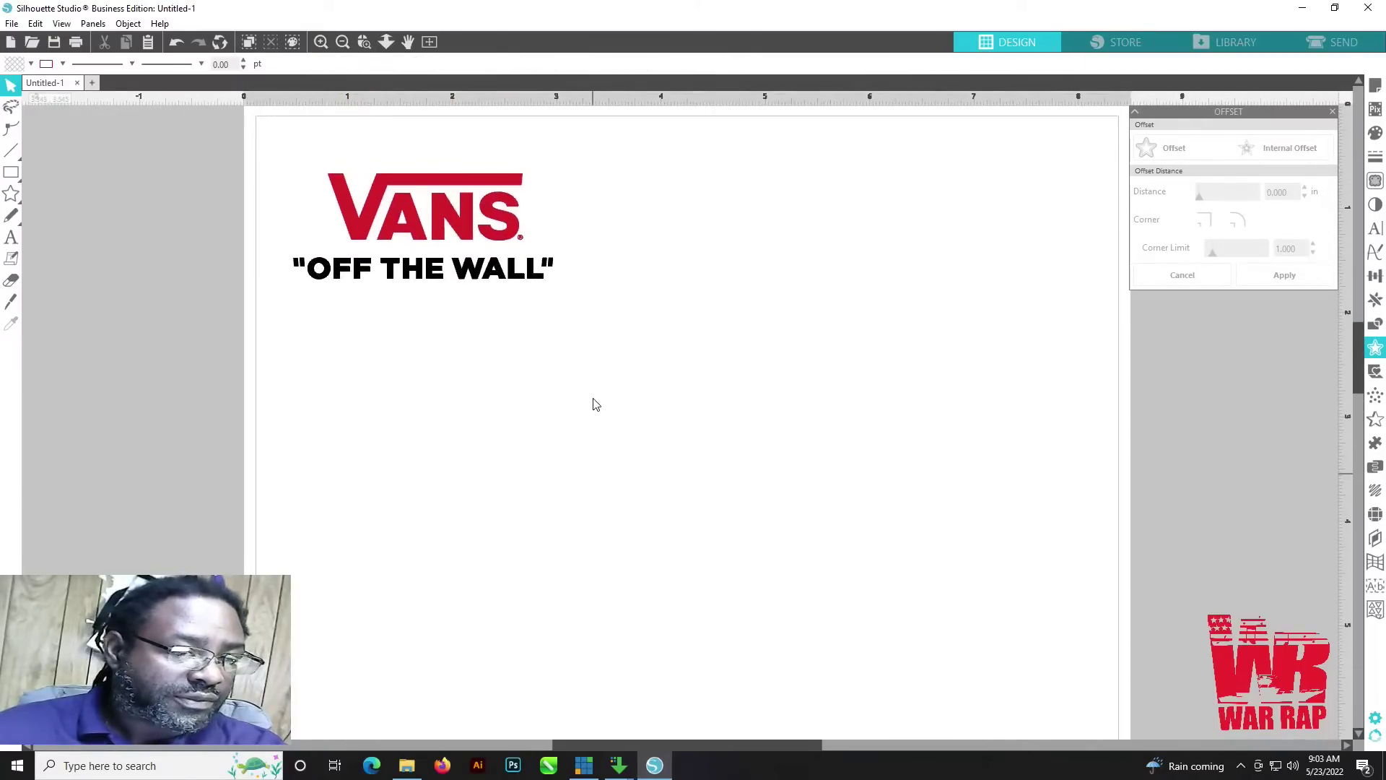
pyautogui.click(321, 42)
pyautogui.scroll(2, 505, 376)
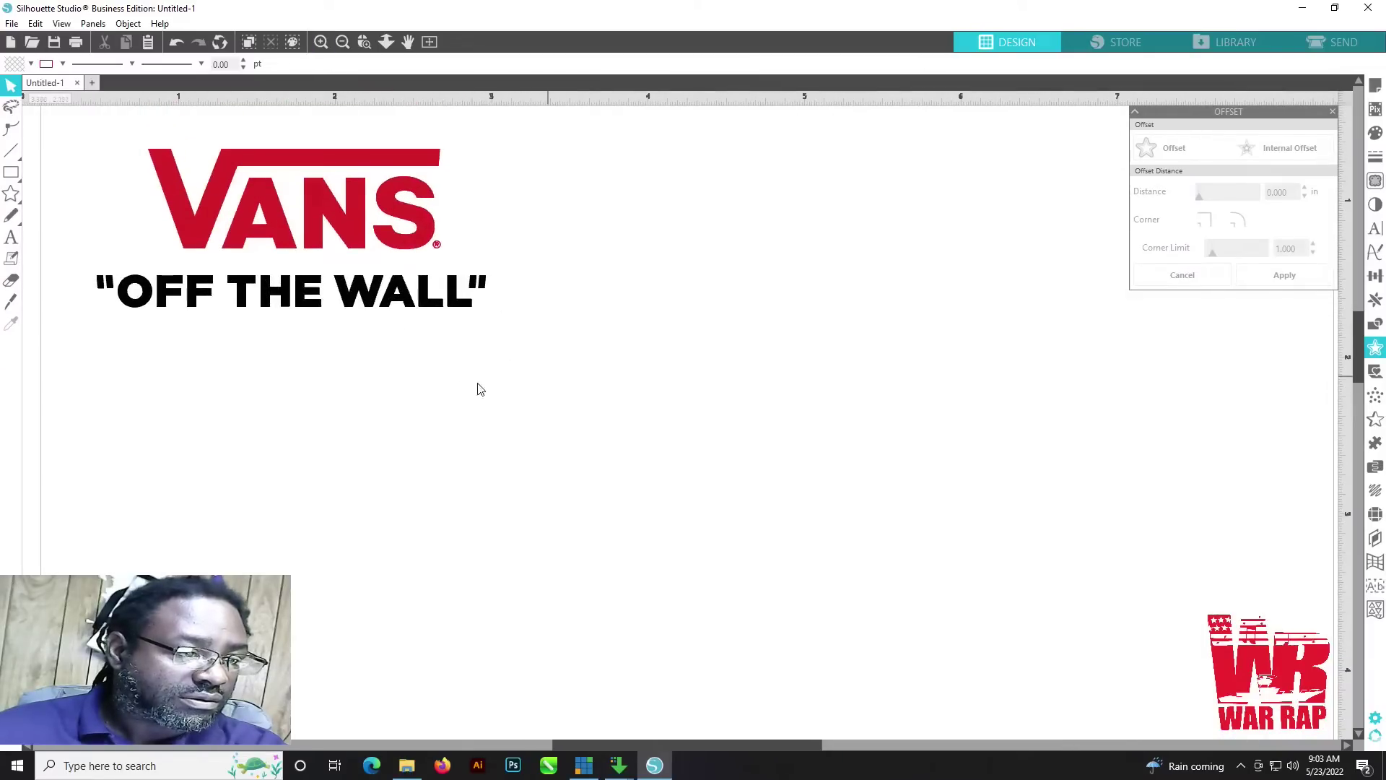
# Step: Undo the stray zero-distance offset outlines made on the logo
pyautogui.click(418, 249)
pyautogui.moveTo(452, 215); pyautogui.dragTo(414, 211)
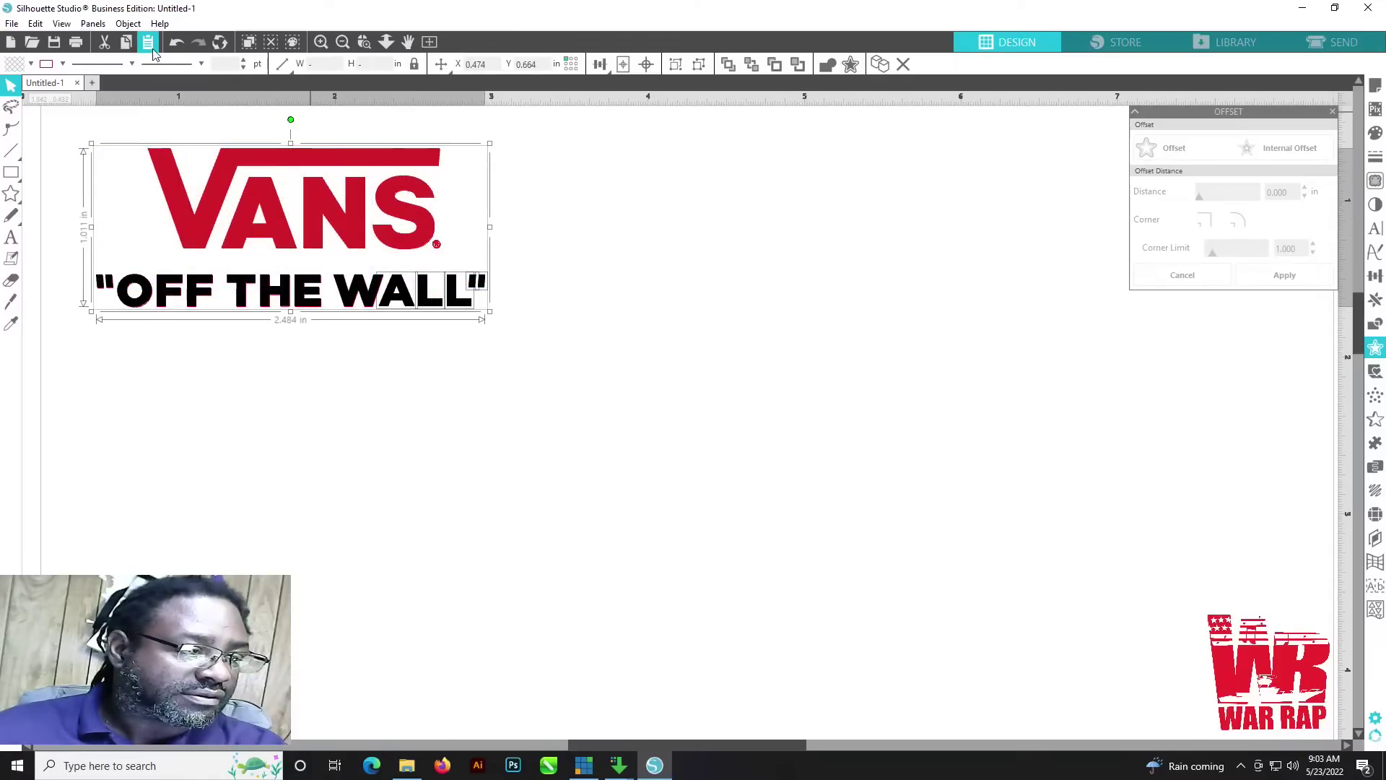
pyautogui.click(171, 47)
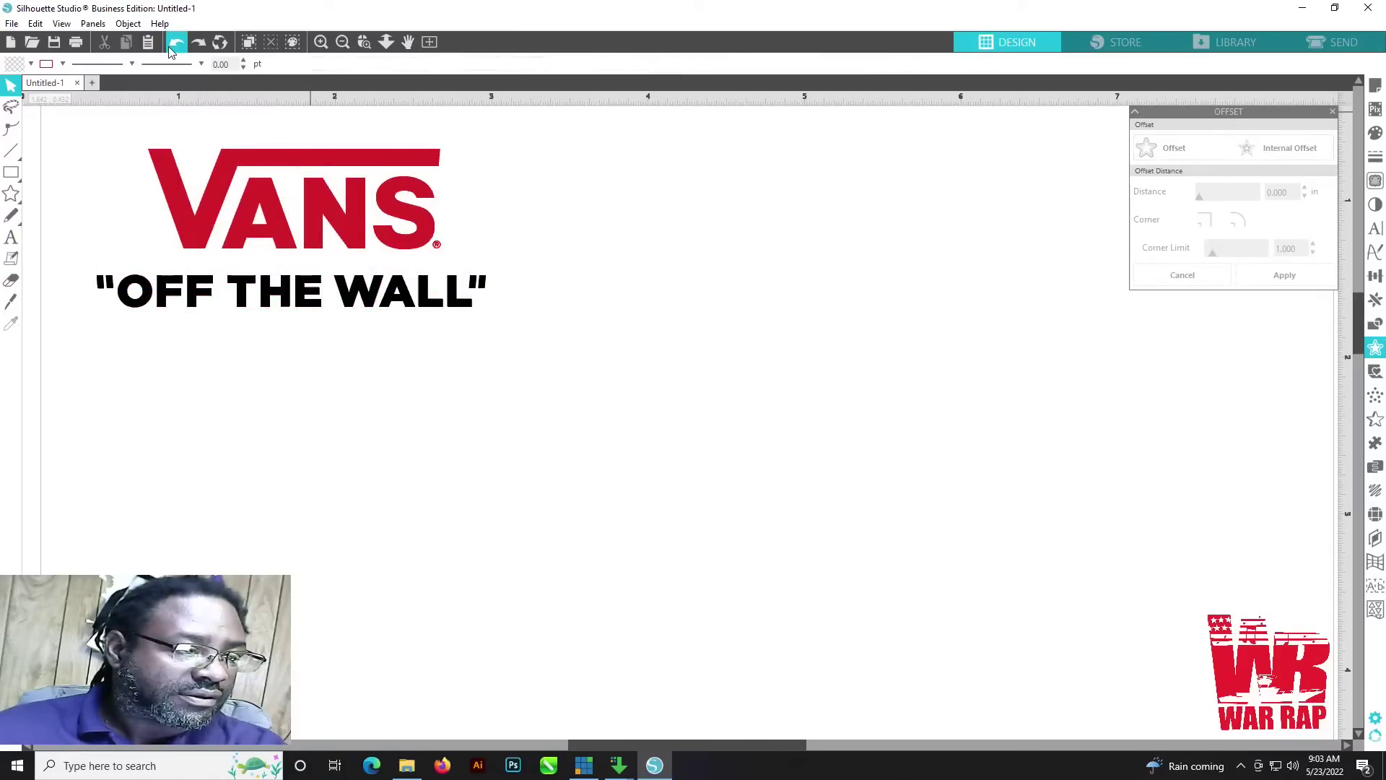
pyautogui.click(169, 46)
pyautogui.click(169, 46)
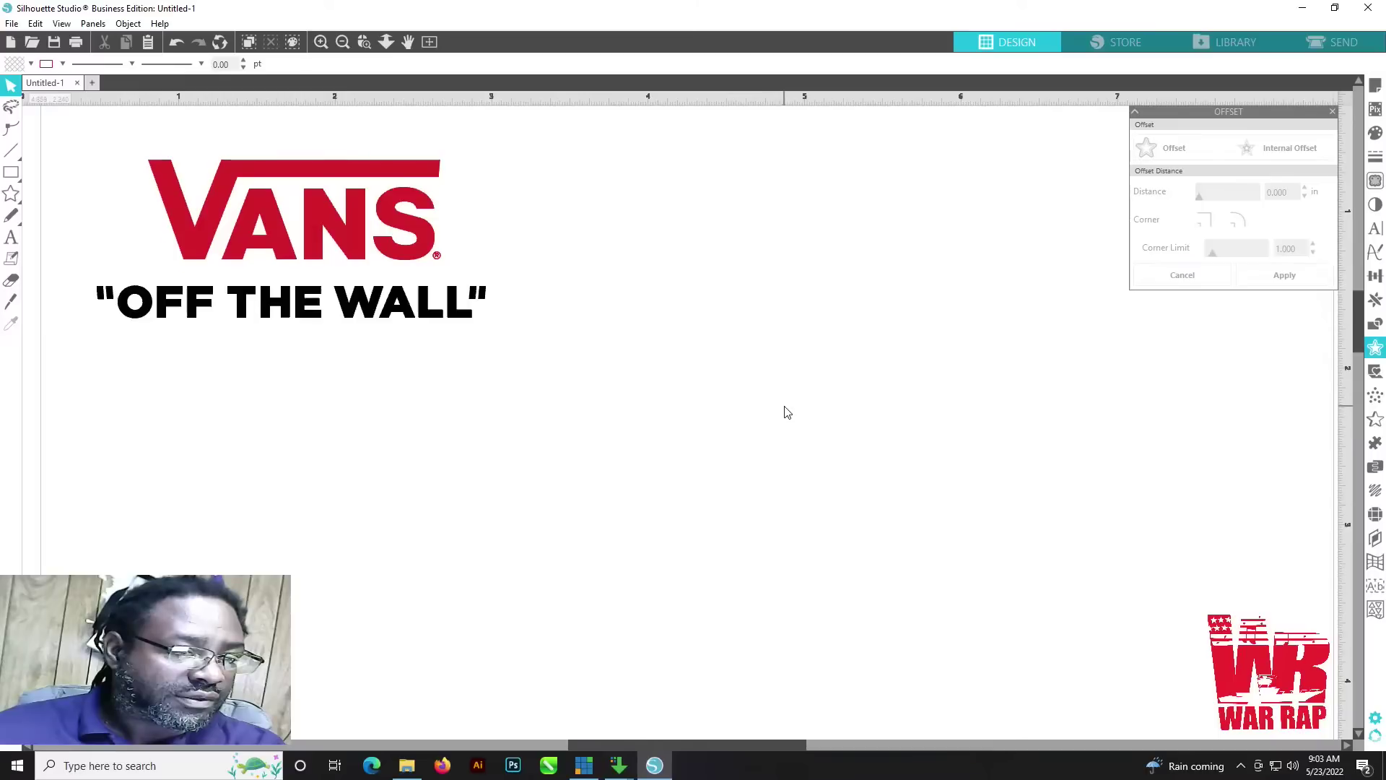
# Step: Apply a rounded outward offset of 0.060 in around the grouped VANS logo
pyautogui.scroll(1, 787, 412)
pyautogui.click(417, 233)
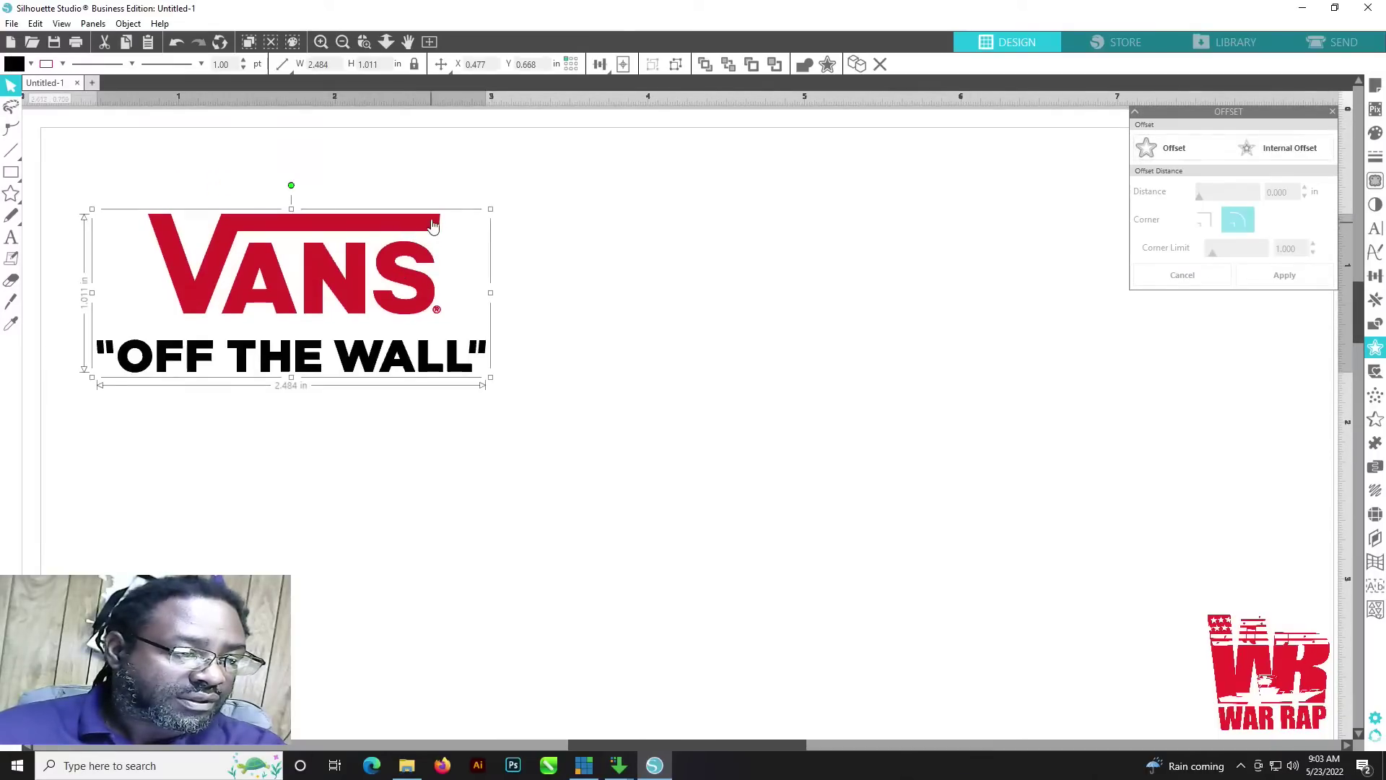
pyautogui.click(1154, 150)
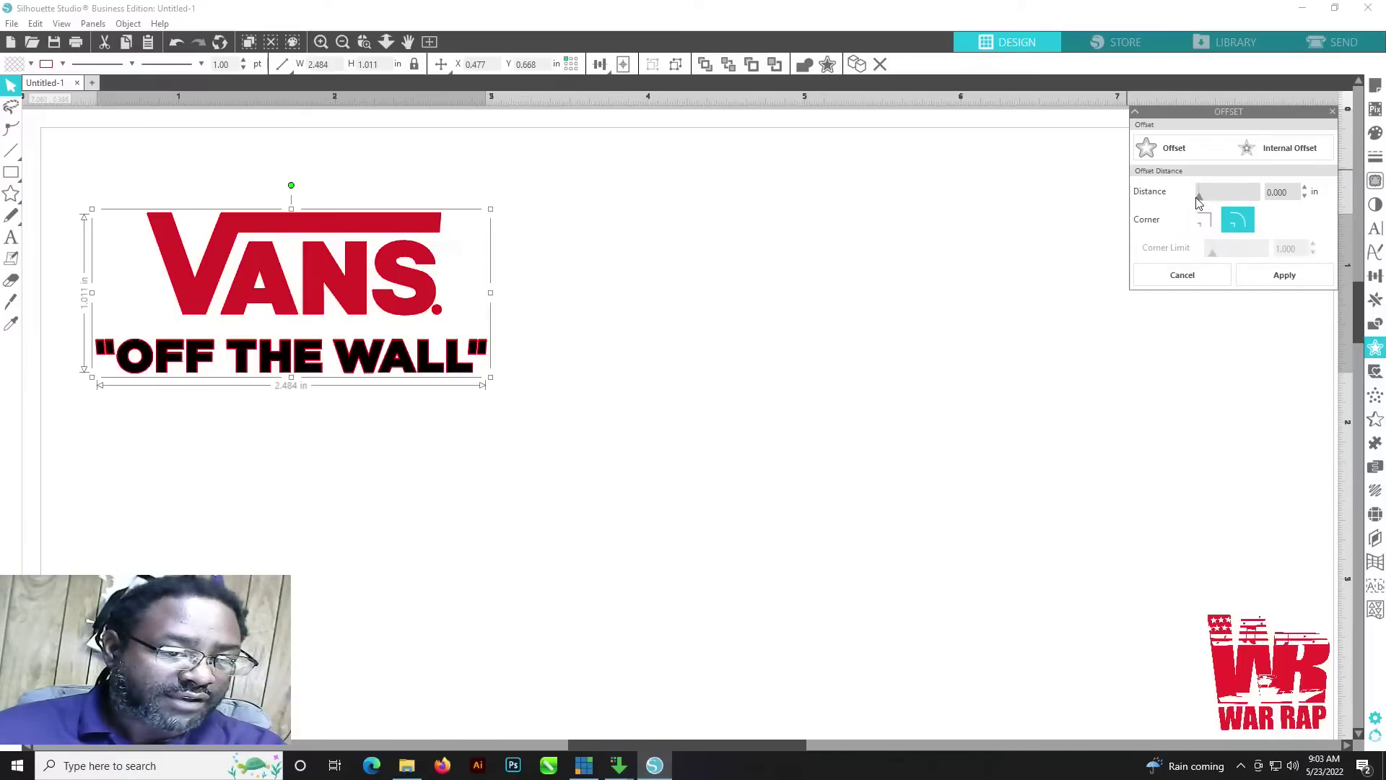
pyautogui.moveTo(1199, 202); pyautogui.dragTo(1204, 202)
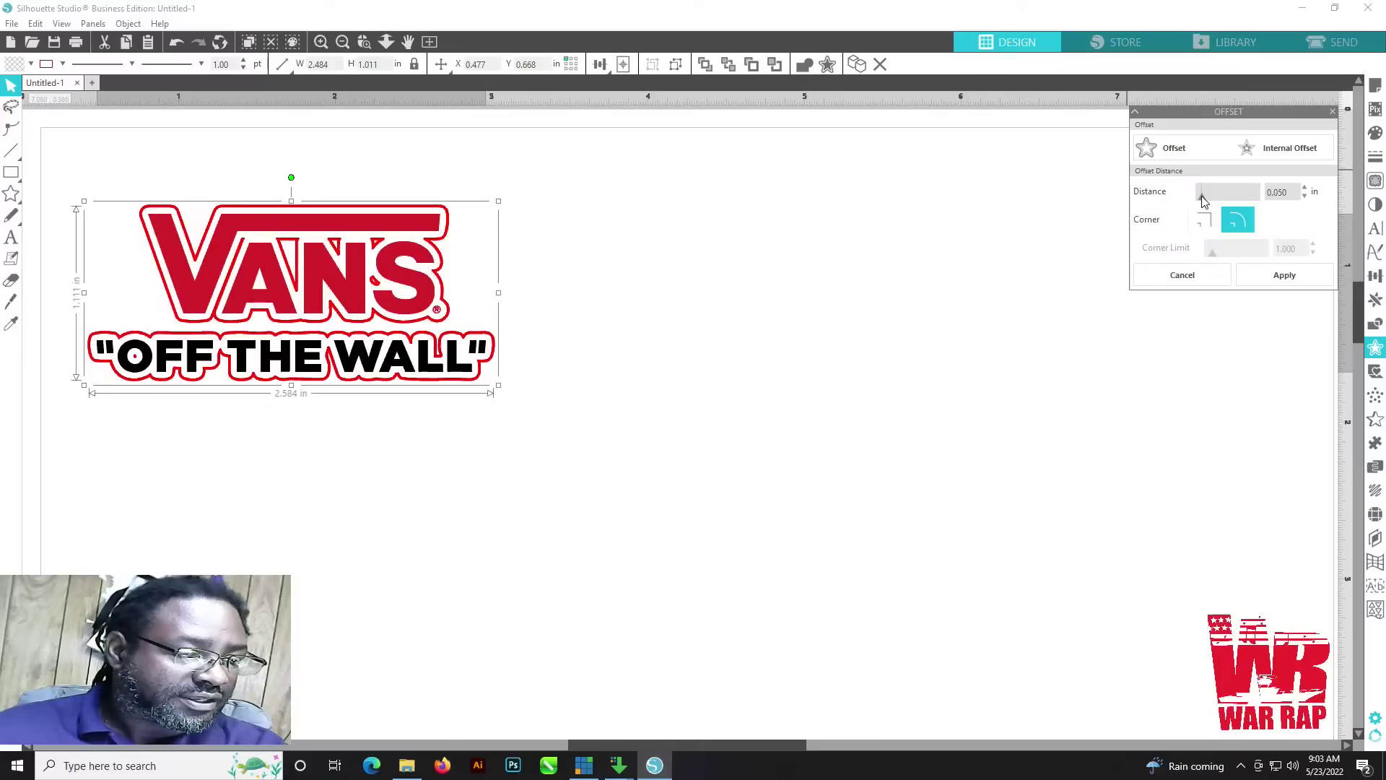
pyautogui.moveTo(1204, 201); pyautogui.dragTo(1205, 199)
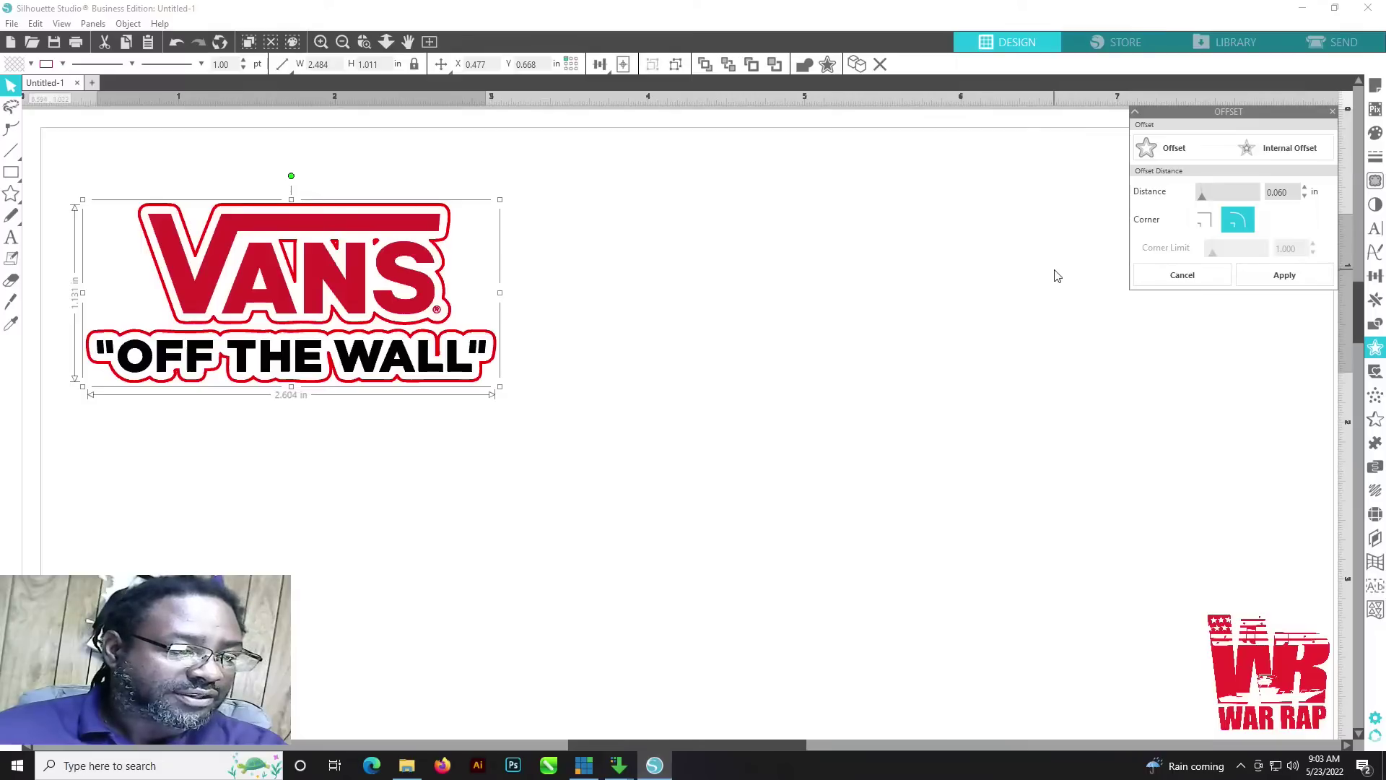
pyautogui.click(1287, 279)
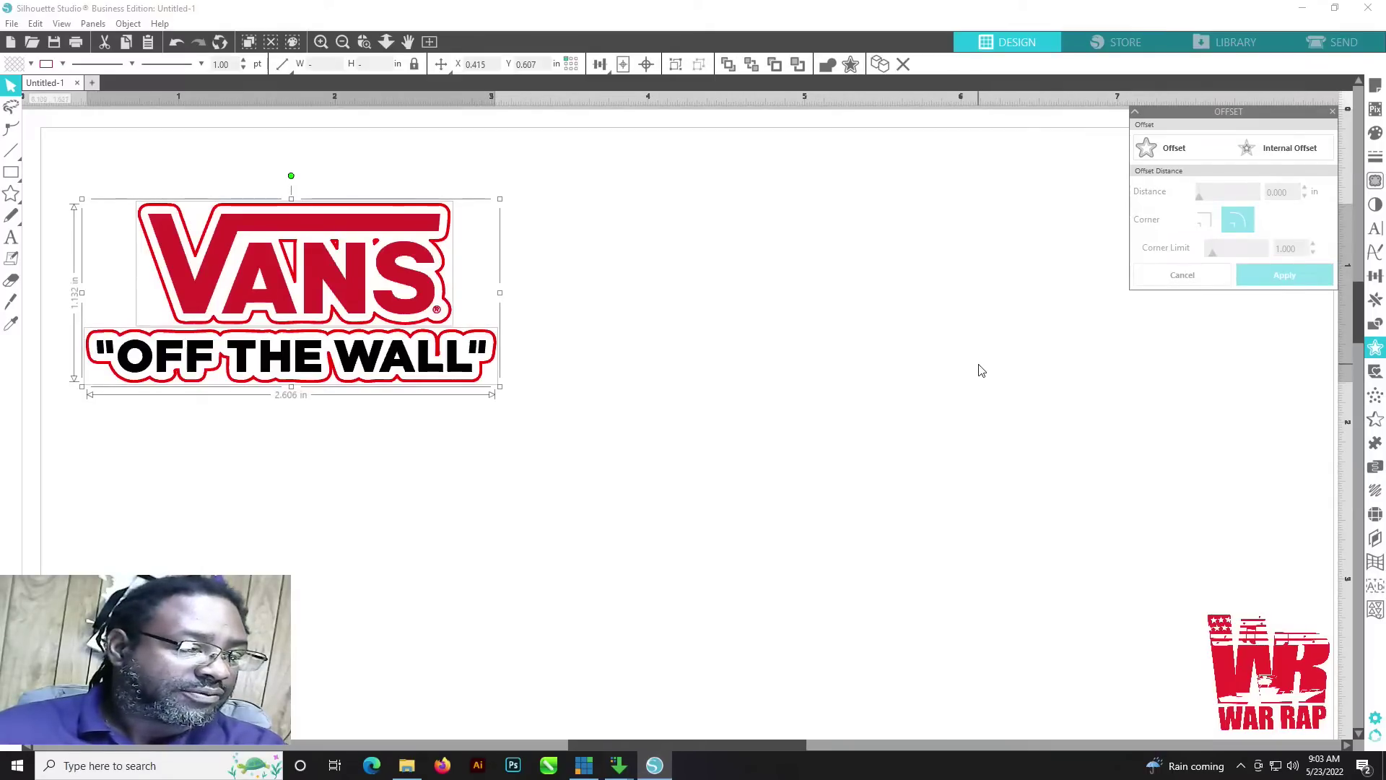
pyautogui.click(813, 323)
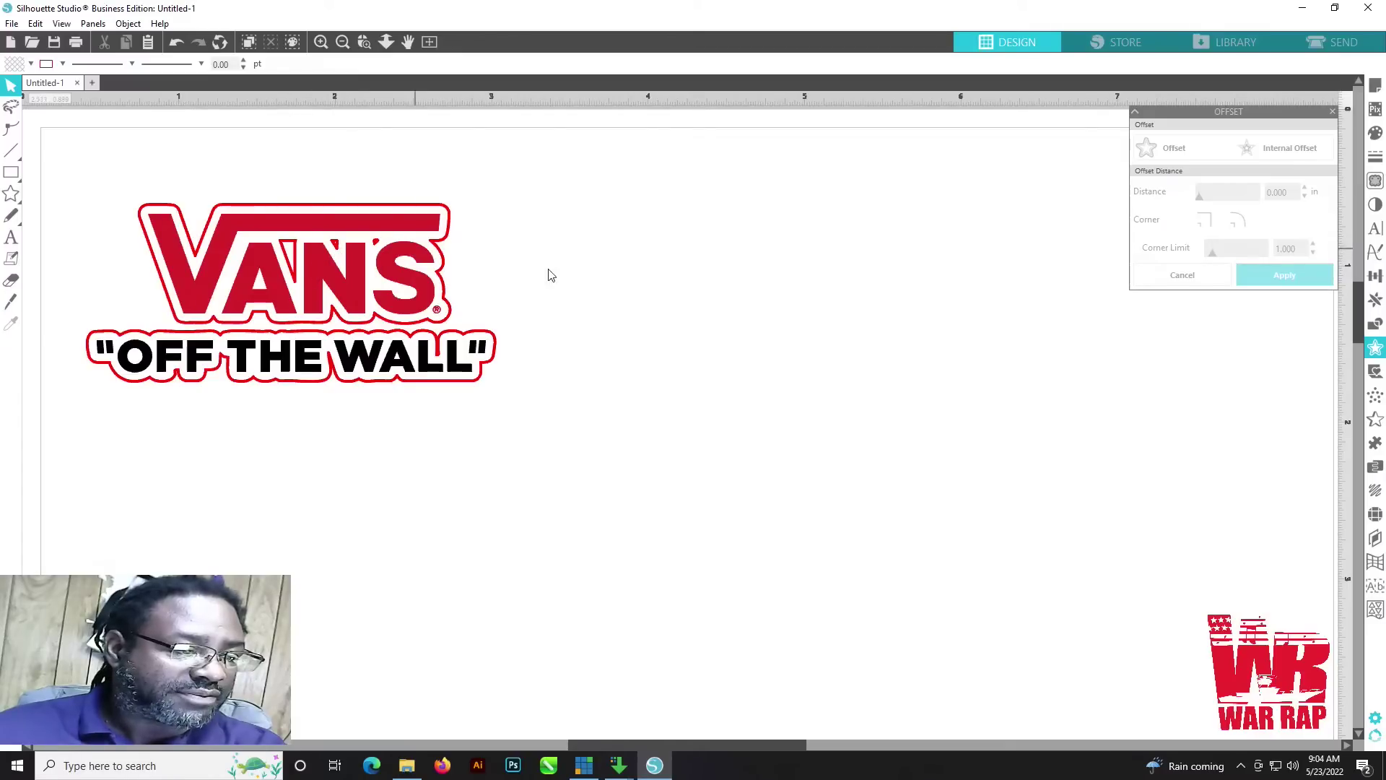
# Step: Release the compound path of the offset outline around the VANS lettering
pyautogui.click(333, 271)
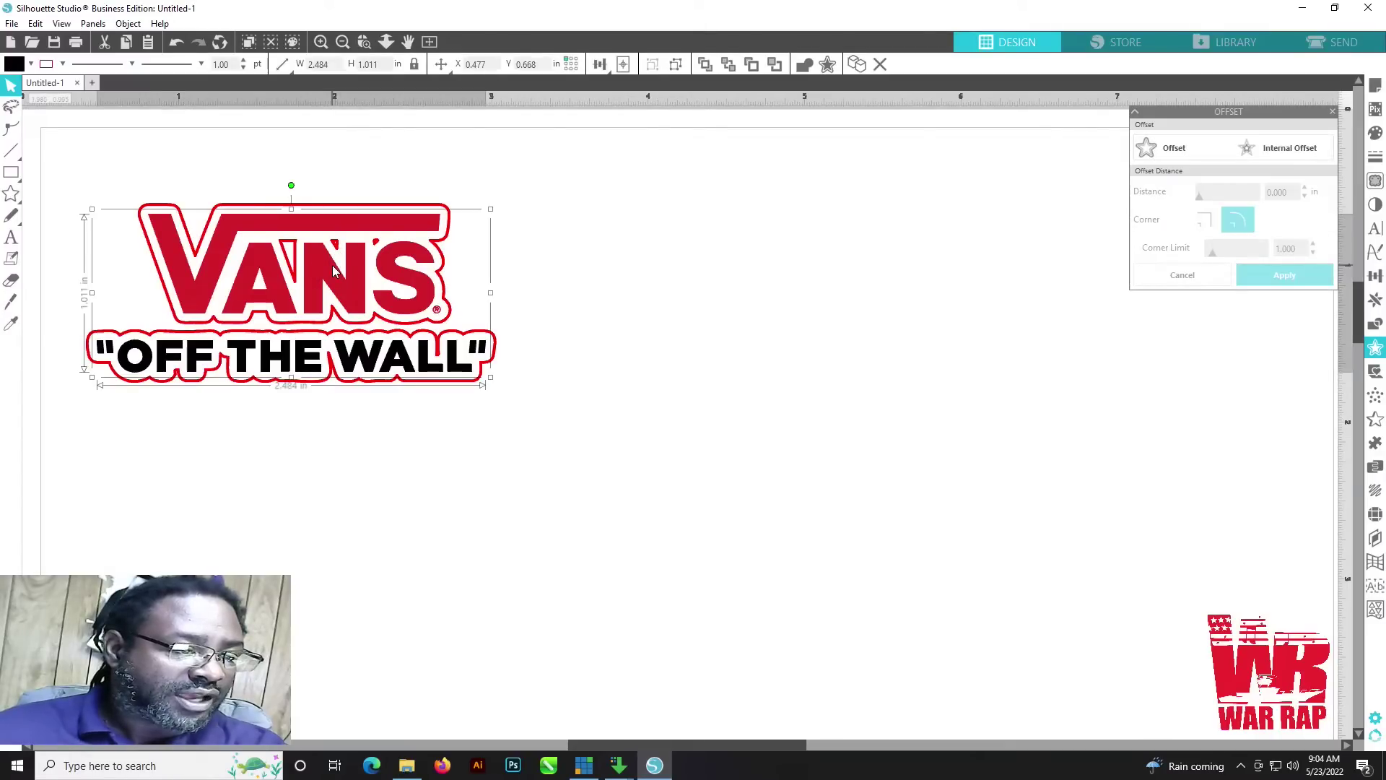
pyautogui.click(645, 272)
pyautogui.click(296, 249)
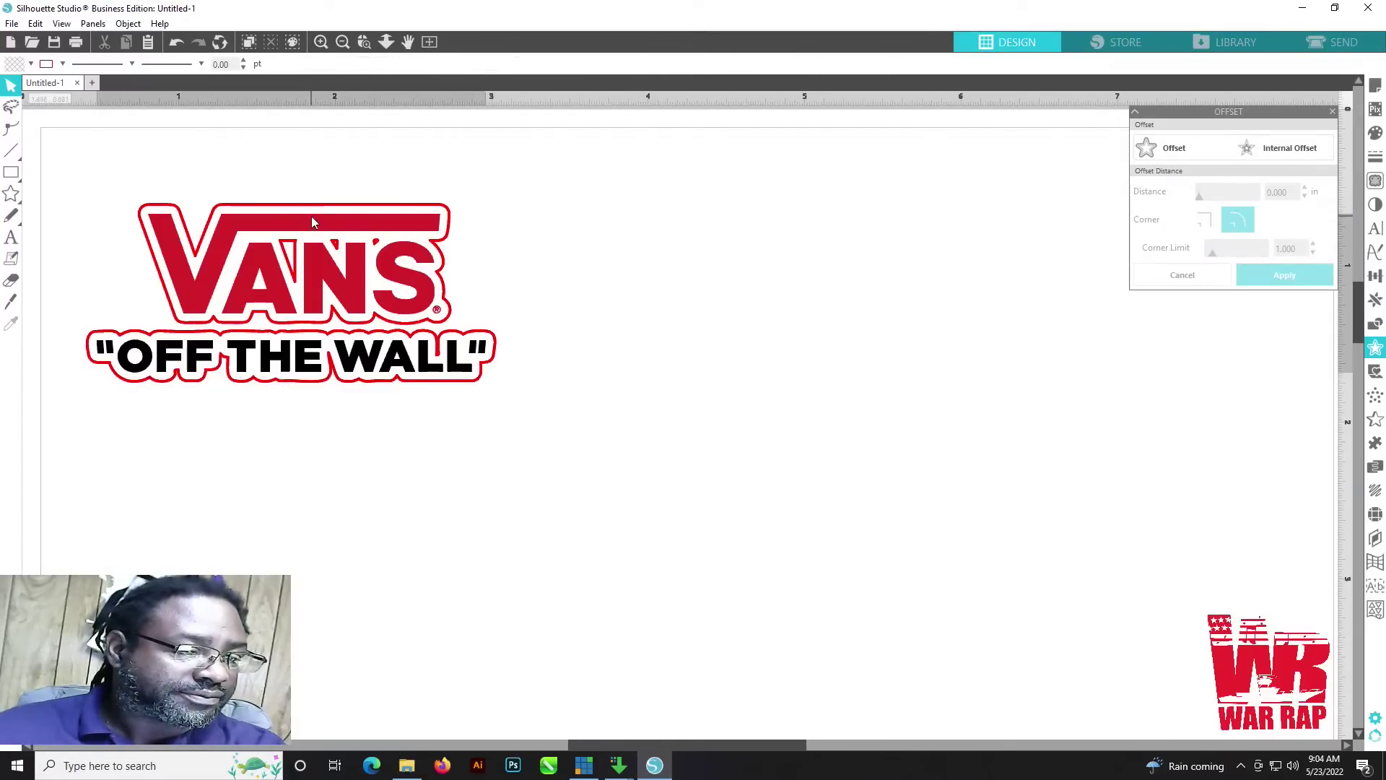
pyautogui.rightClick(296, 249)
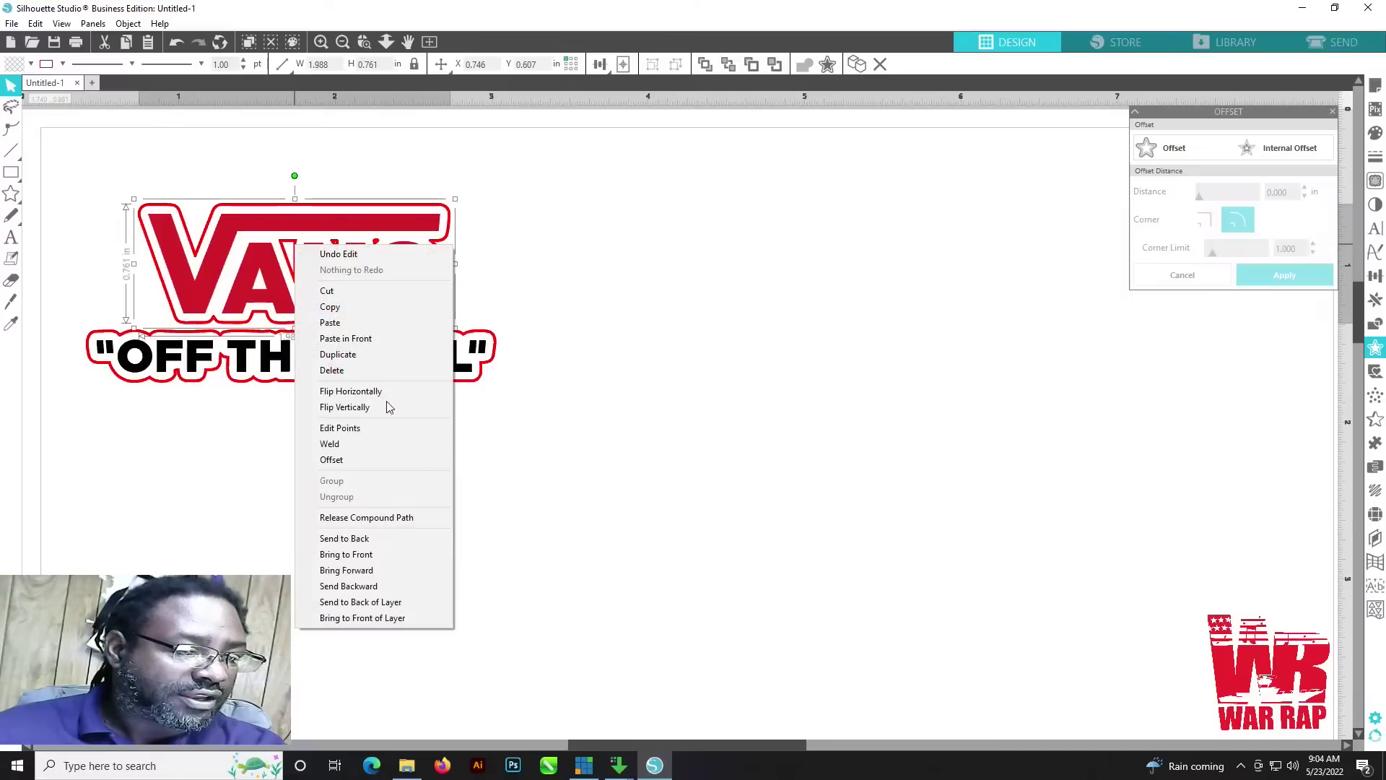
pyautogui.click(368, 519)
pyautogui.click(619, 340)
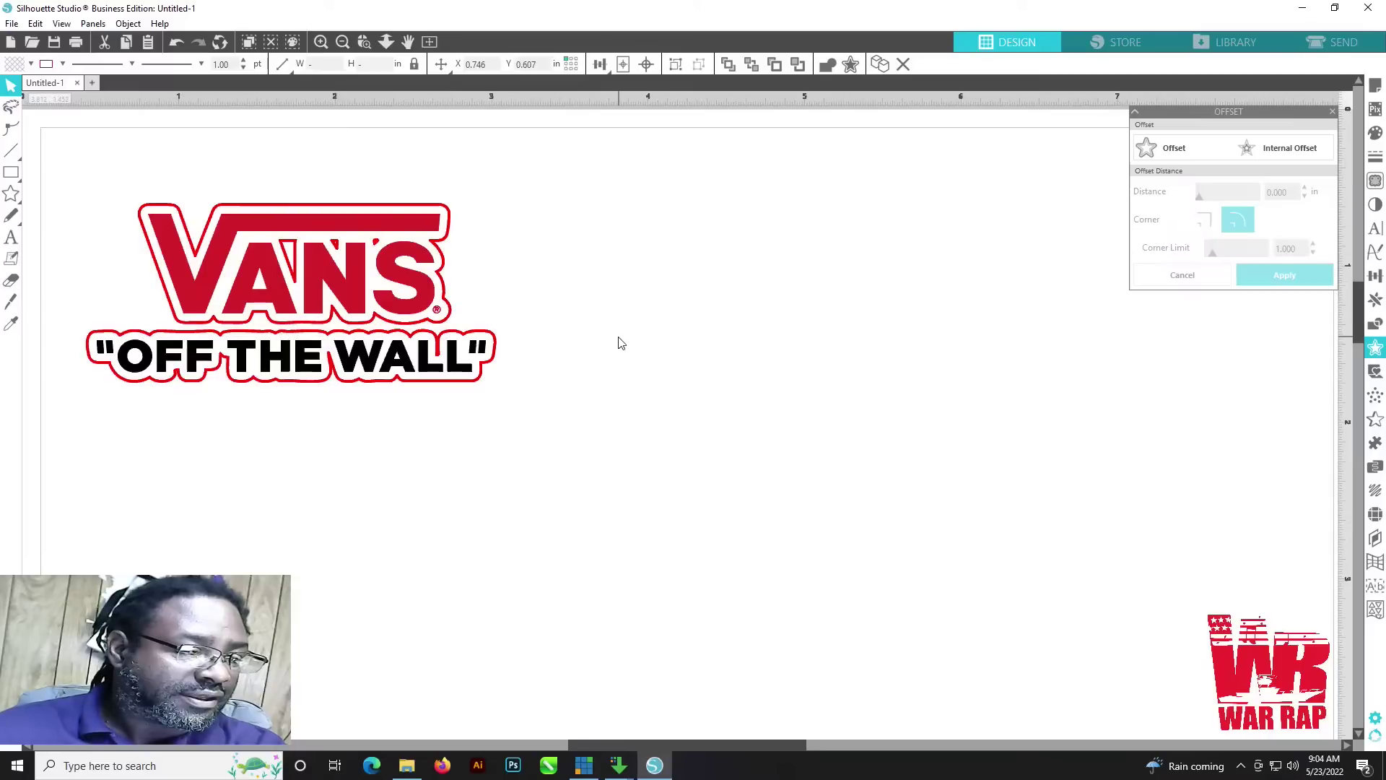
# Step: Cut the three small leftover offset pieces between the A, N and S of the VANS lettering
pyautogui.click(294, 269)
pyautogui.rightClick(294, 268)
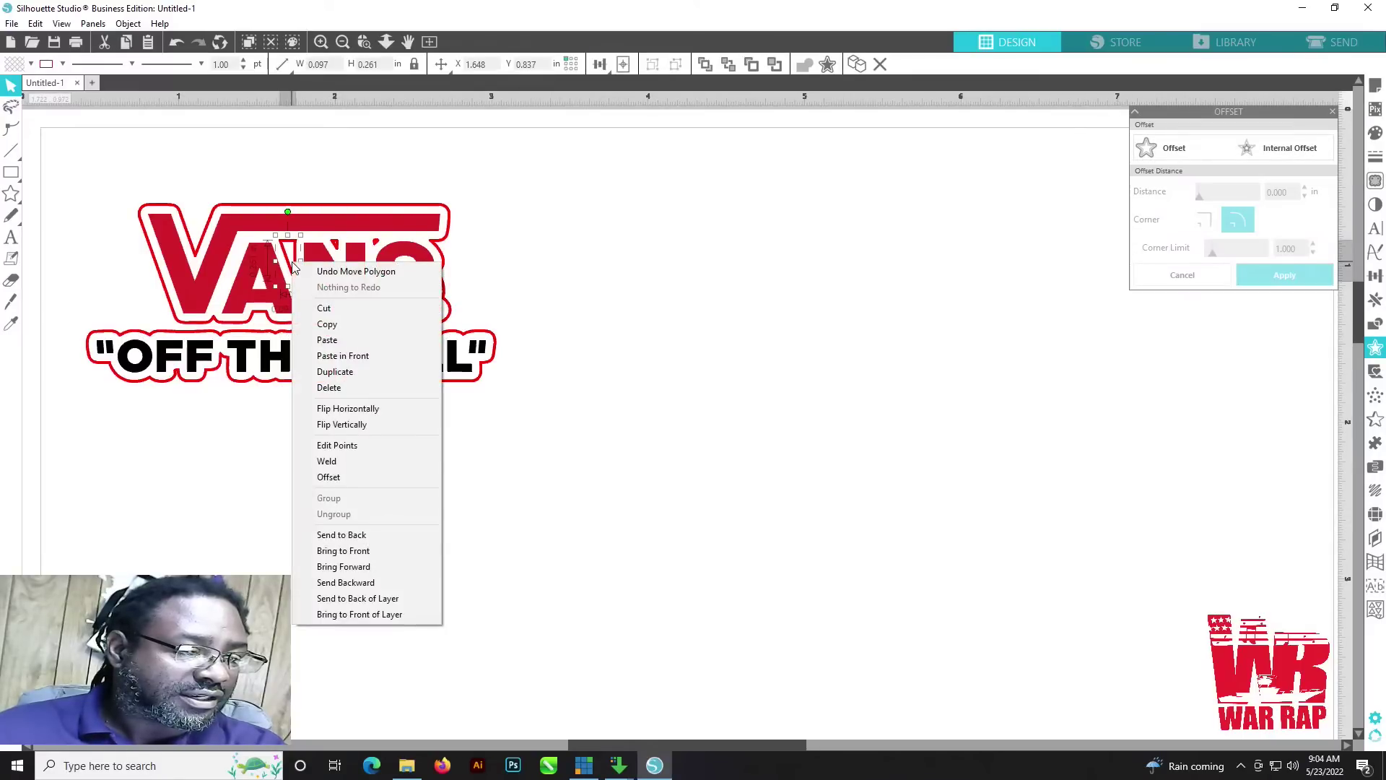
pyautogui.click(322, 308)
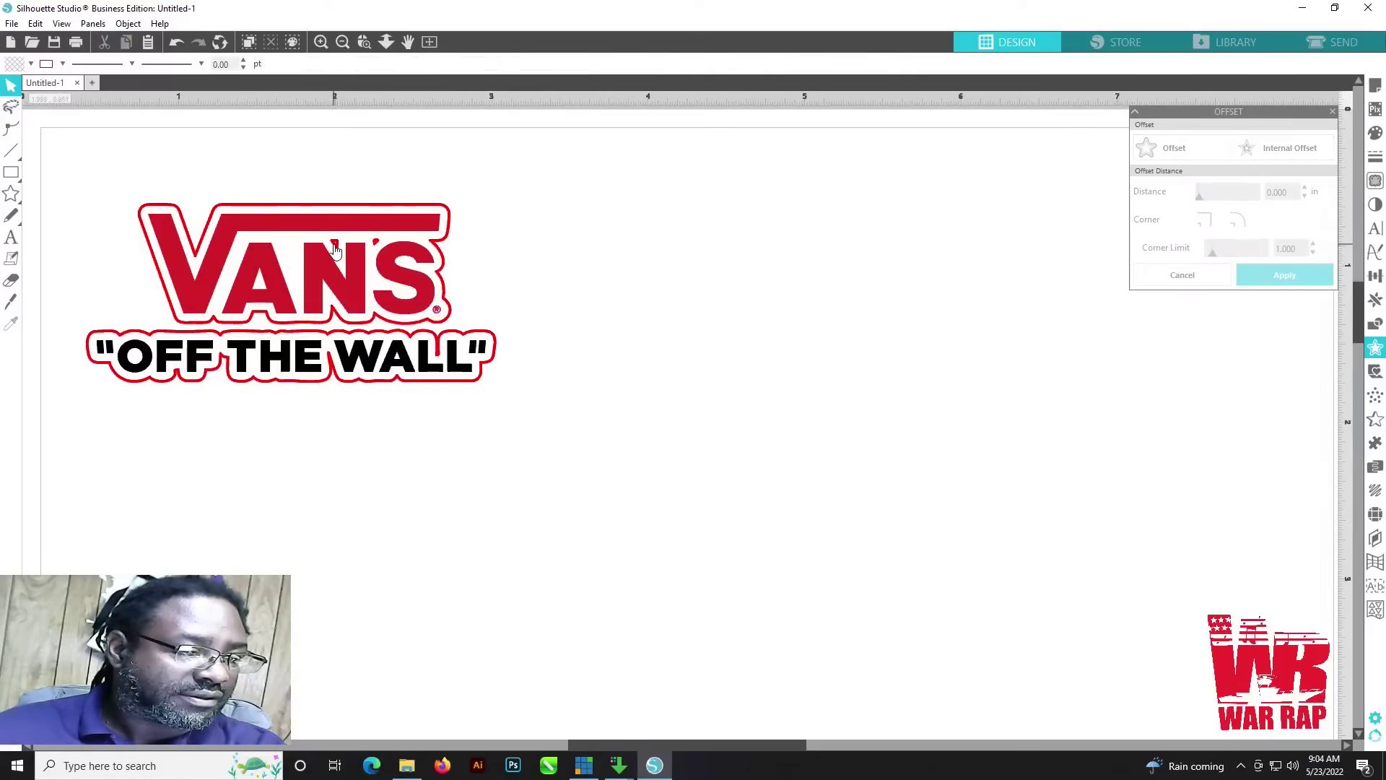
pyautogui.click(334, 248)
pyautogui.rightClick(334, 247)
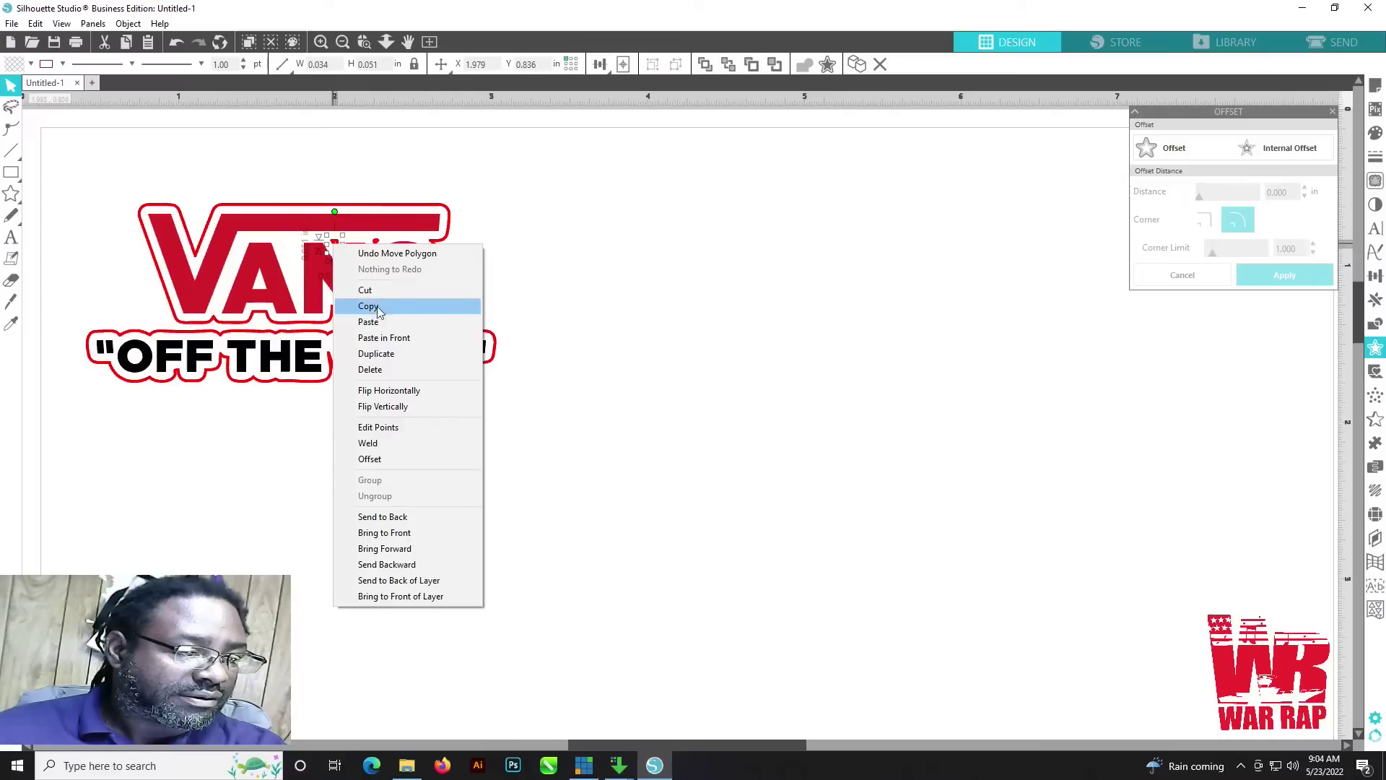
pyautogui.click(380, 289)
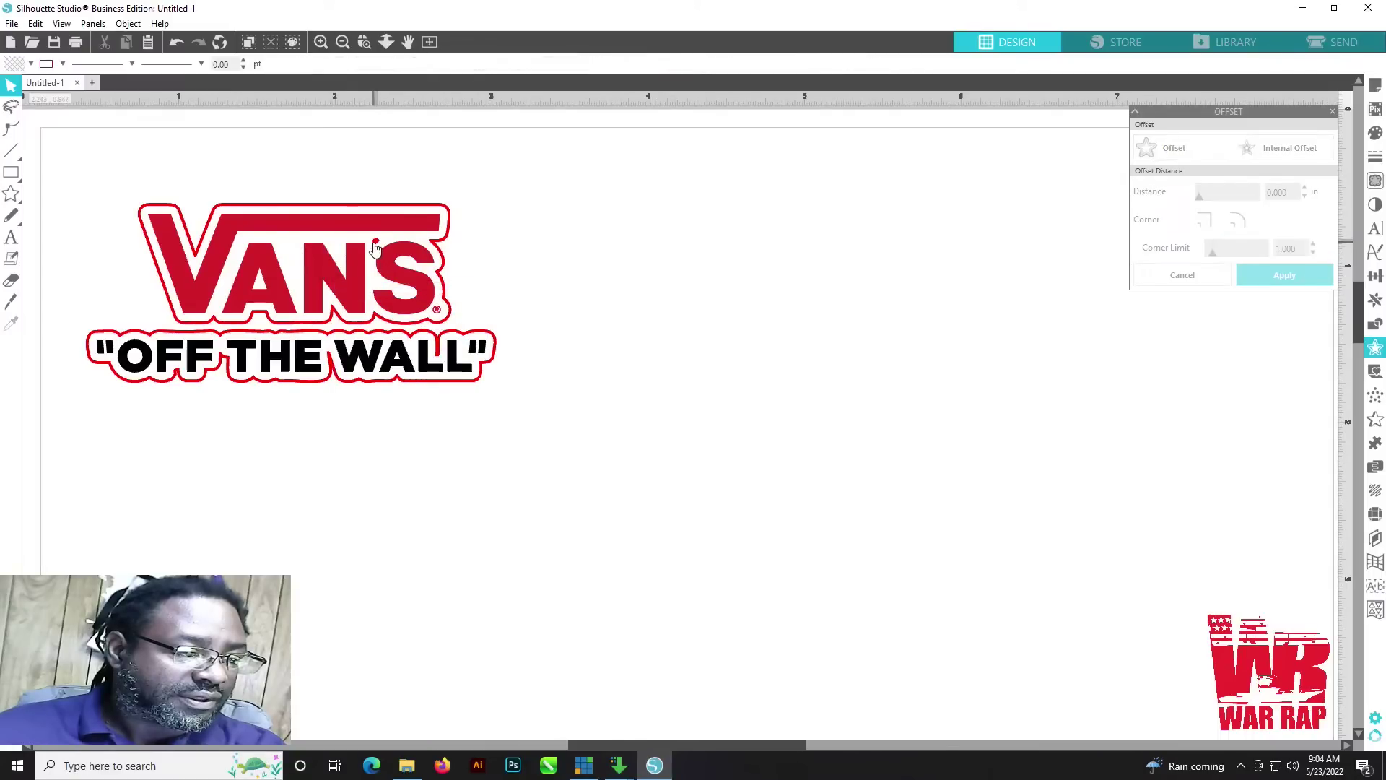
pyautogui.click(376, 243)
pyautogui.rightClick(374, 246)
pyautogui.click(408, 288)
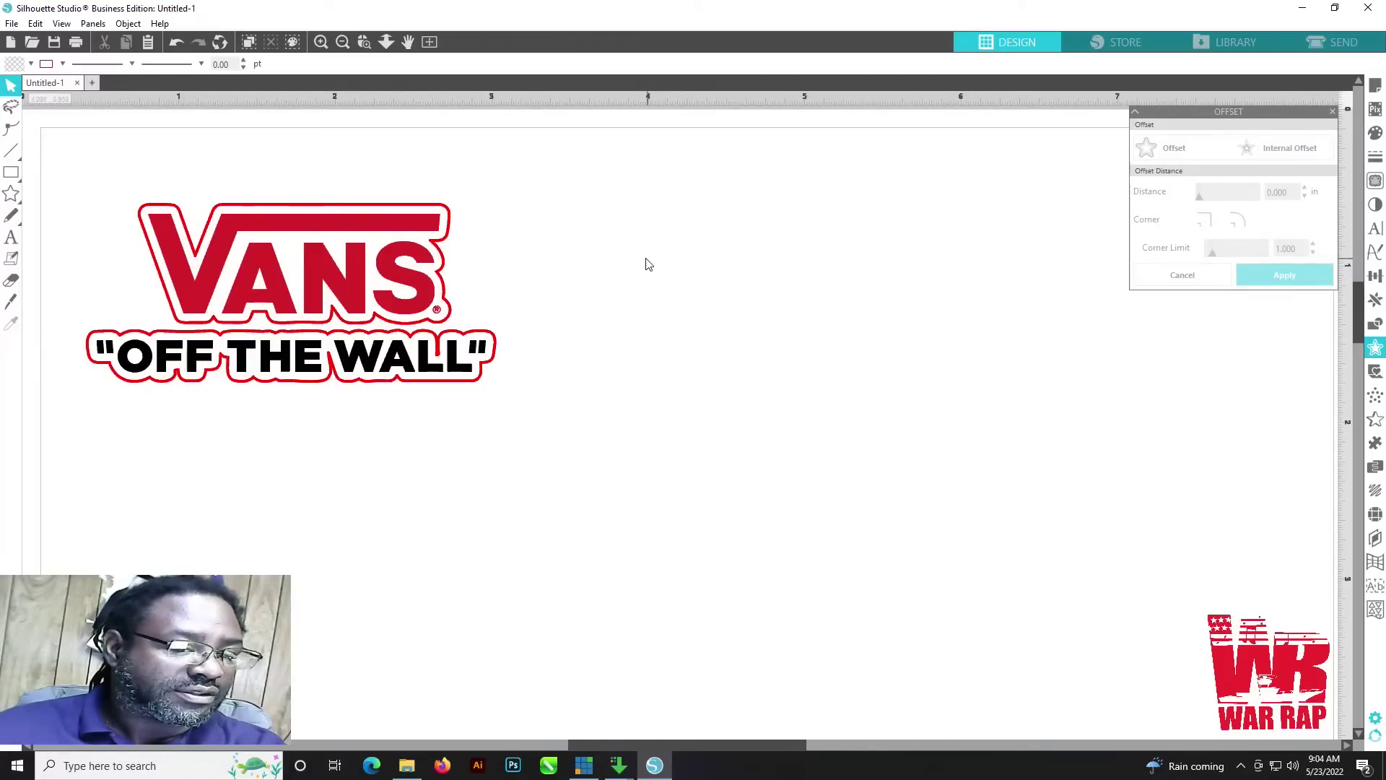
# Step: Group the whole VANS "Off the Wall" logo with its offset outline and shift it slightly on the page
pyautogui.moveTo(622, 748); pyautogui.dragTo(524, 743)
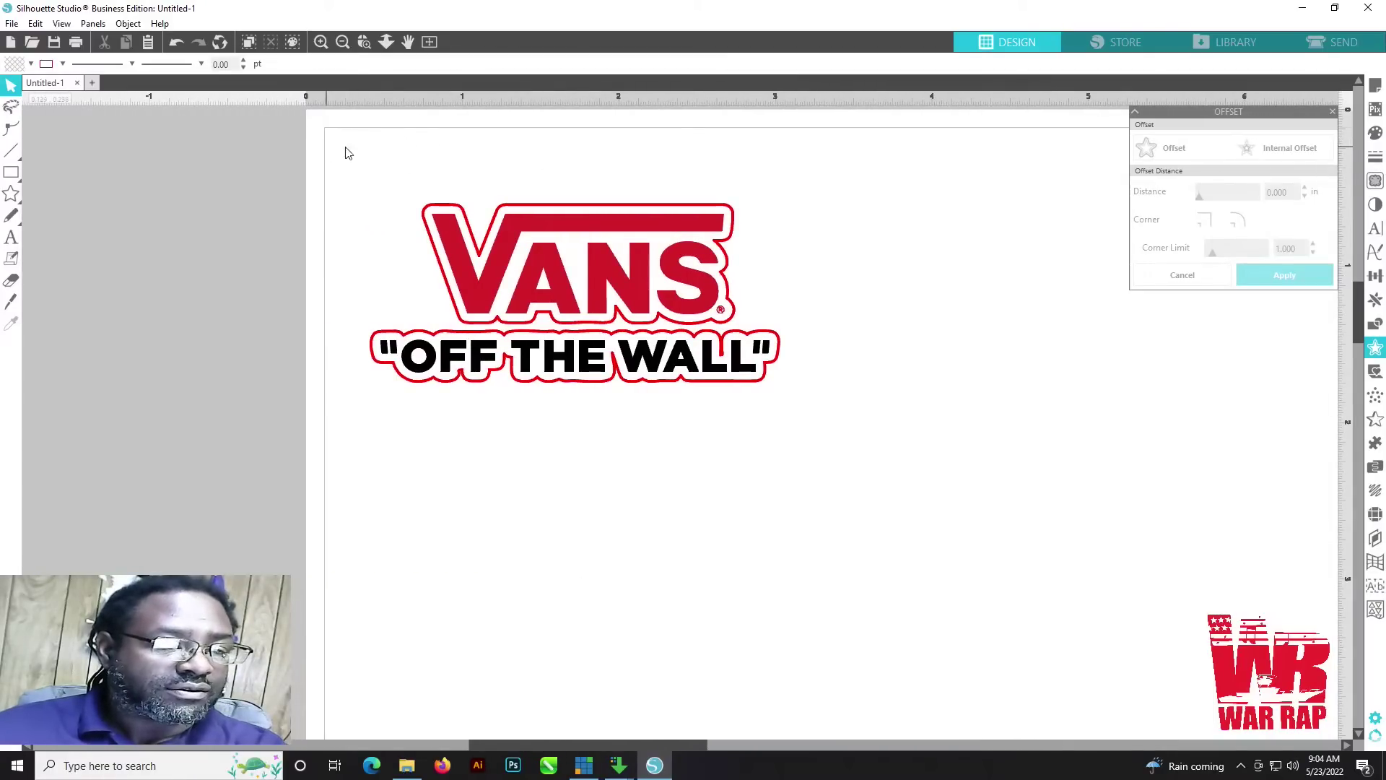
pyautogui.moveTo(627, 194); pyautogui.dragTo(817, 437)
pyautogui.rightClick(610, 339)
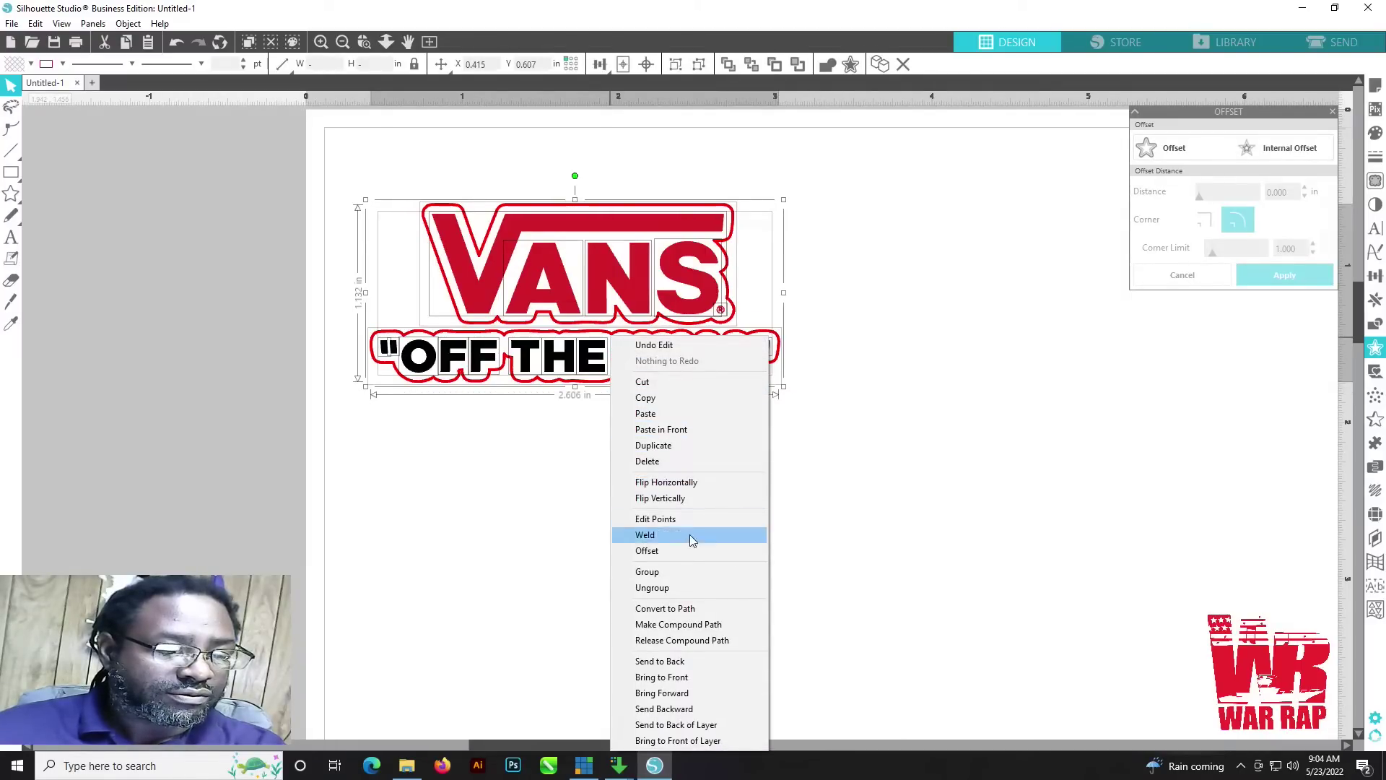
pyautogui.click(703, 571)
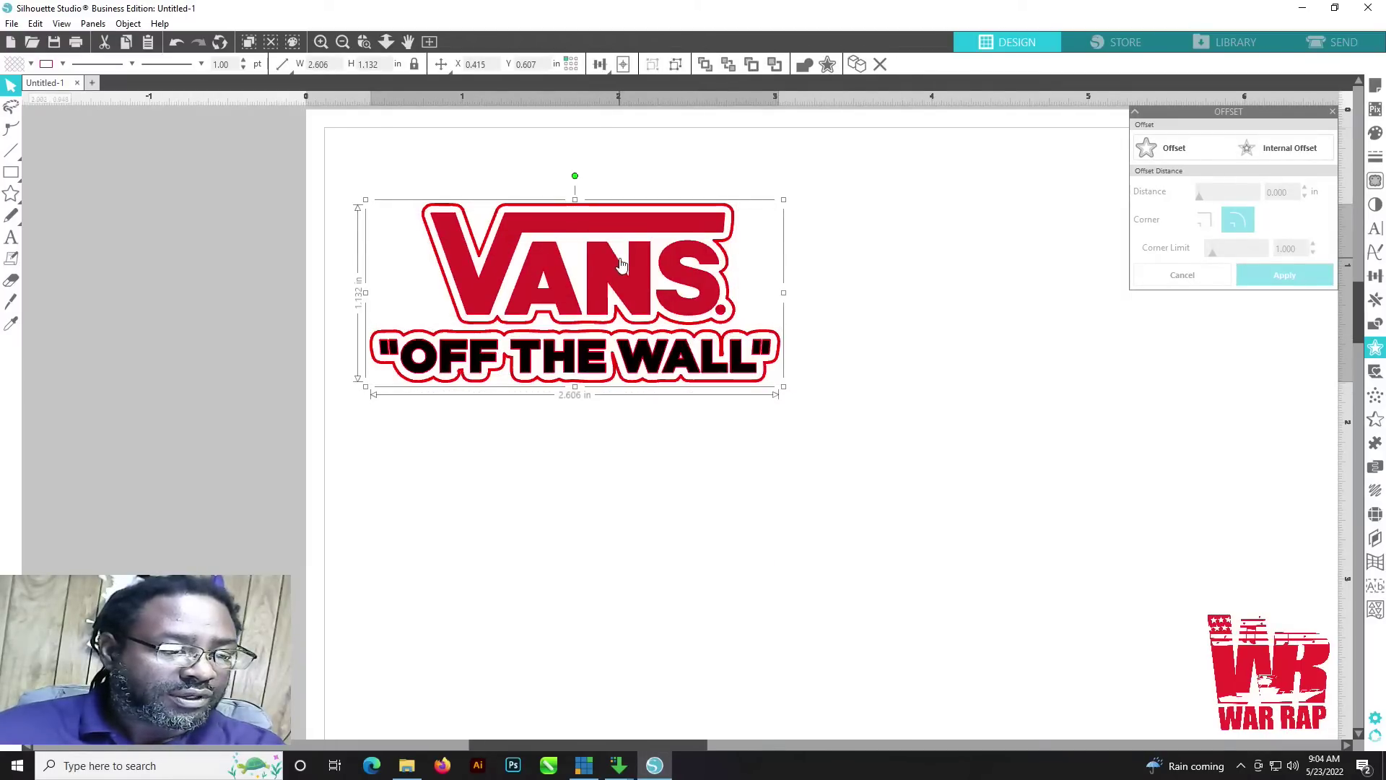
pyautogui.moveTo(621, 264)
pyautogui.mouseDown()
pyautogui.moveTo(679, 268)
pyautogui.moveTo(617, 235)
pyautogui.moveTo(638, 256)
pyautogui.mouseUp()
pyautogui.click(944, 365)
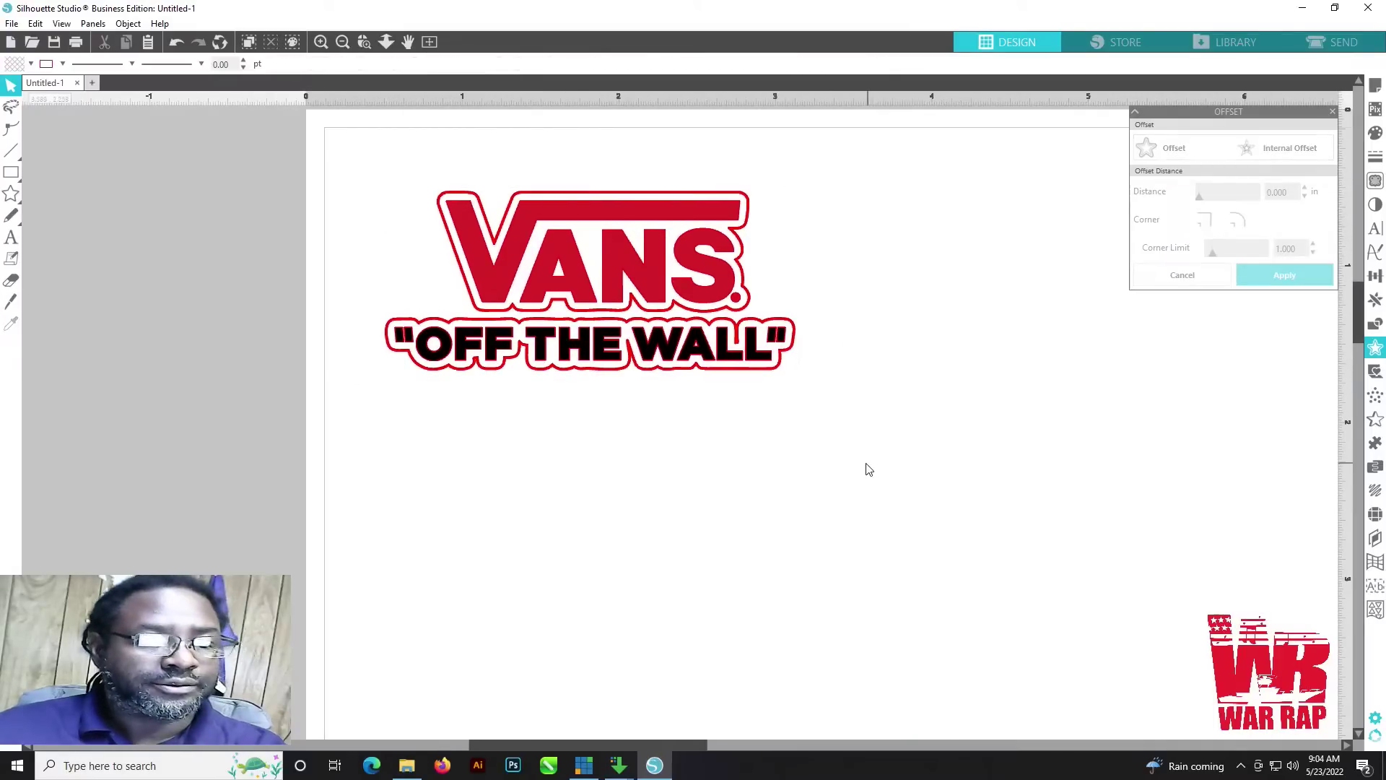
# Step: Merge the dripping pink and yellow VANS design into the current document
pyautogui.scroll(1, 758, 498)
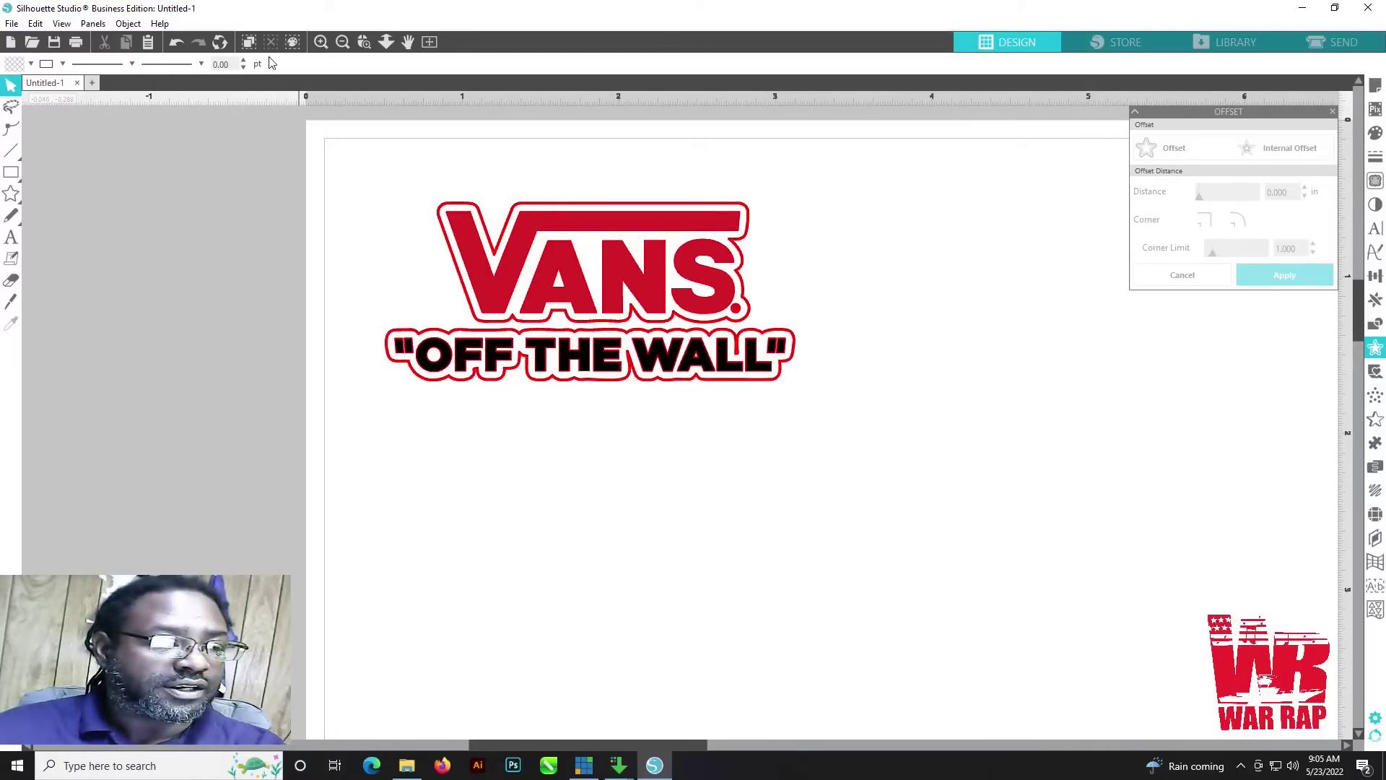
pyautogui.click(12, 26)
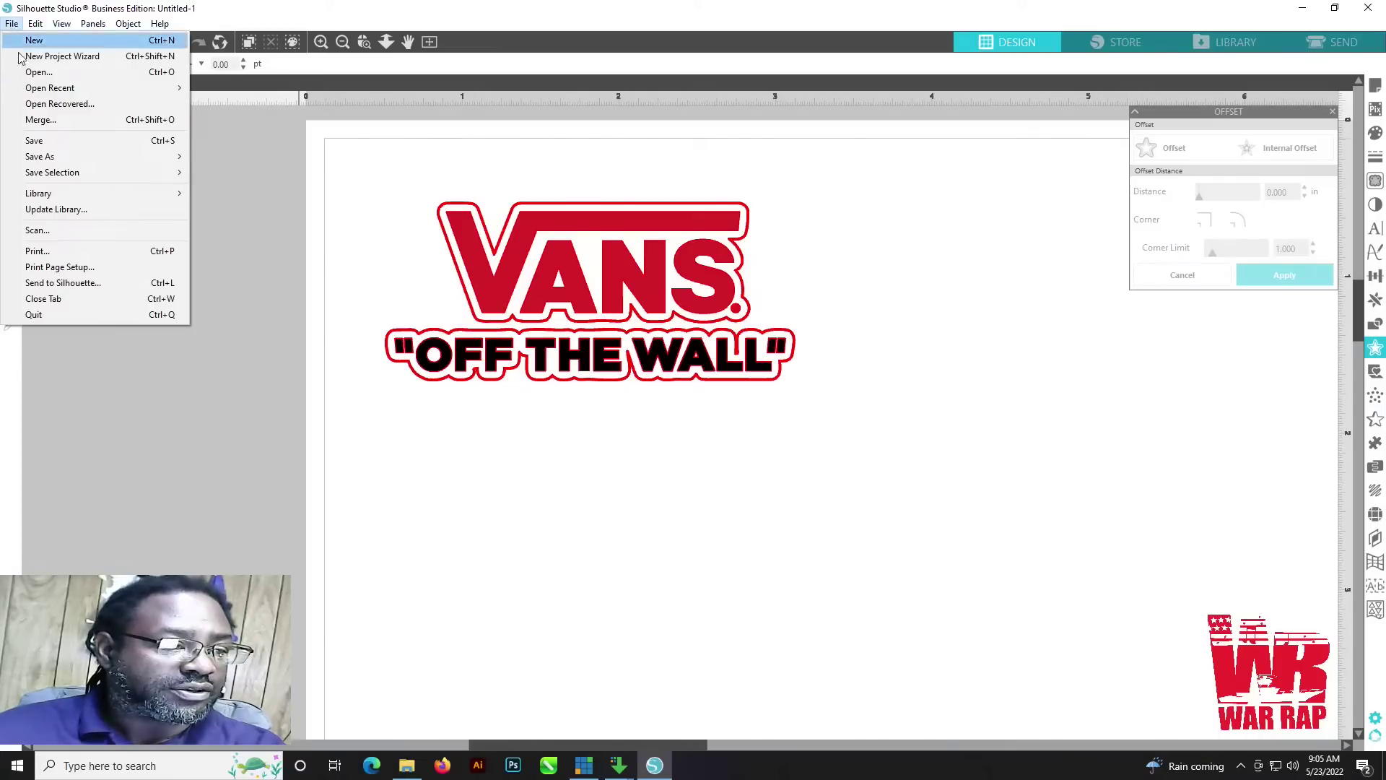
pyautogui.click(77, 123)
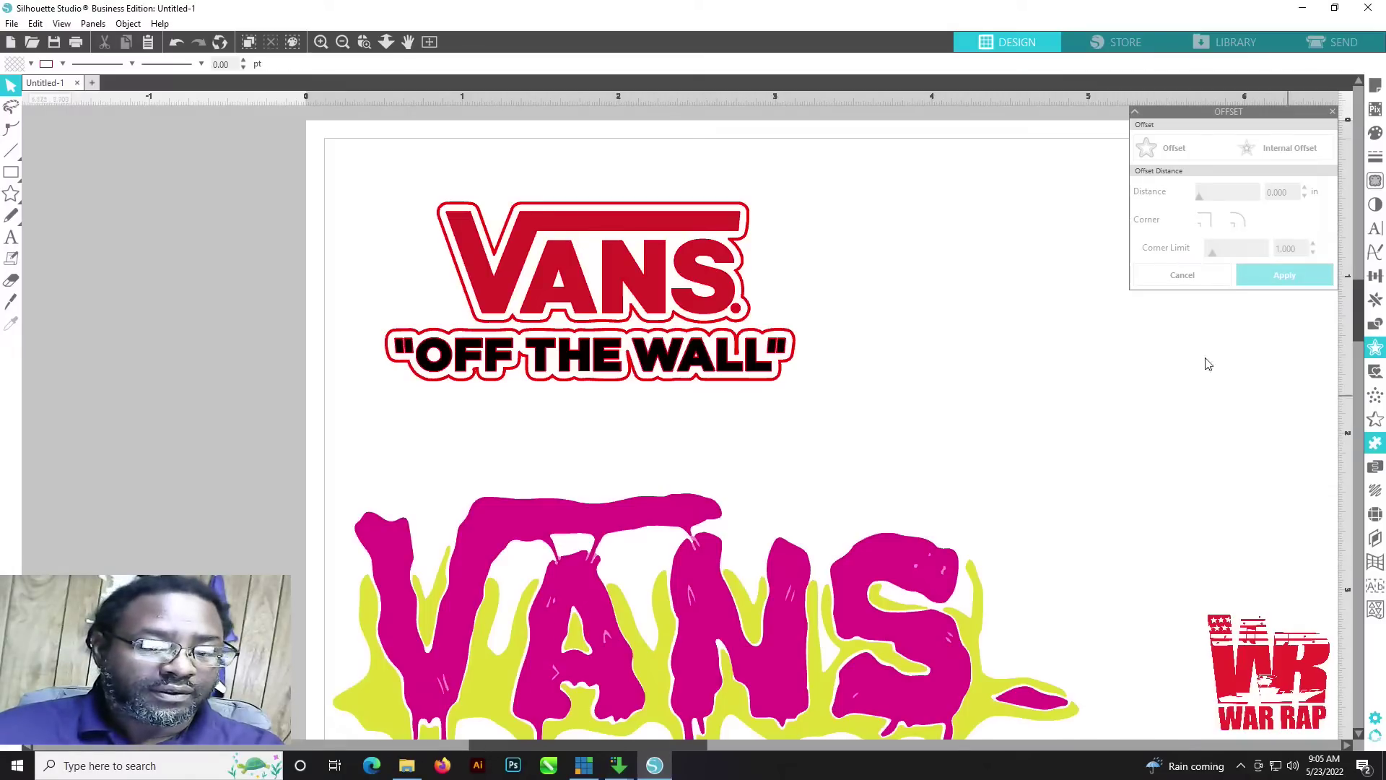
# Step: Try moving the pink dripping lettering off its yellow backing layer and undo the move
pyautogui.moveTo(733, 605); pyautogui.dragTo(729, 569)
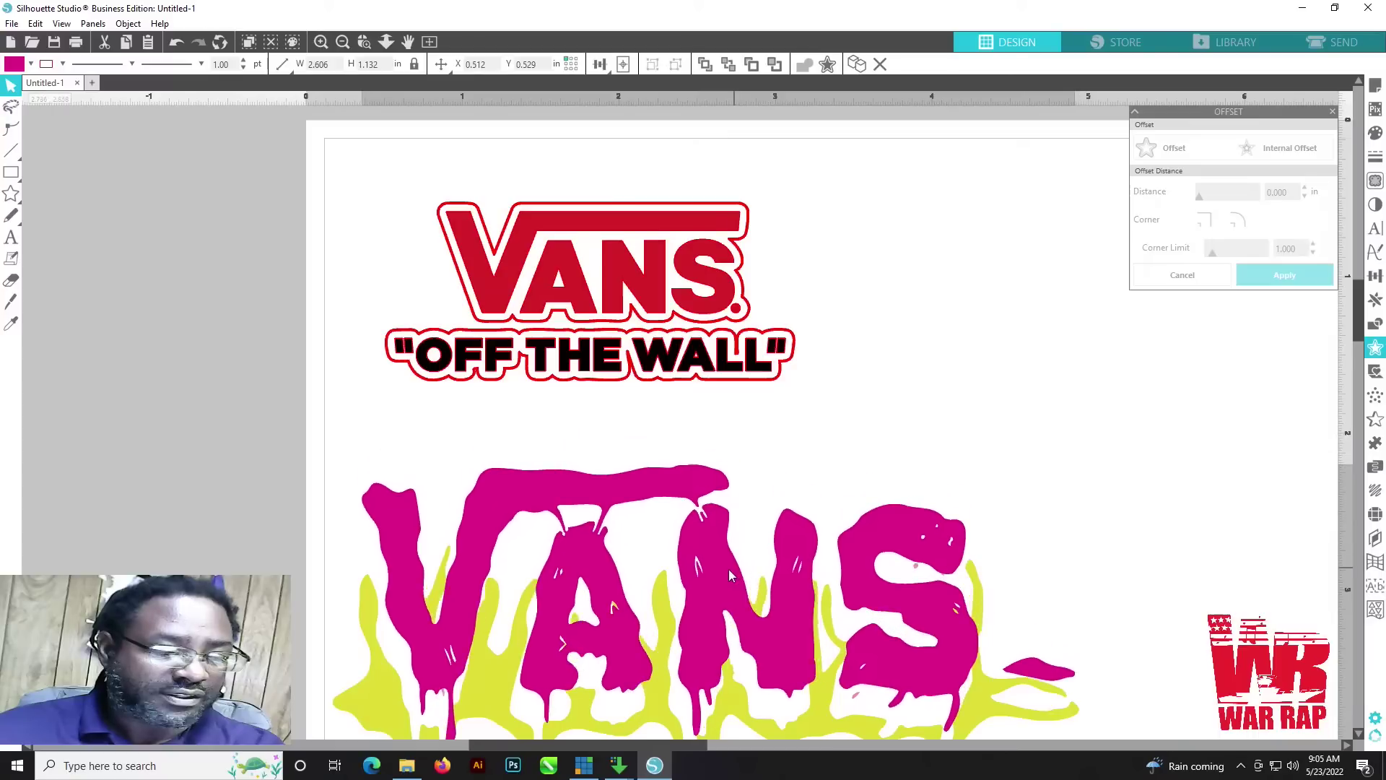
pyautogui.scroll(-1, 1126, 563)
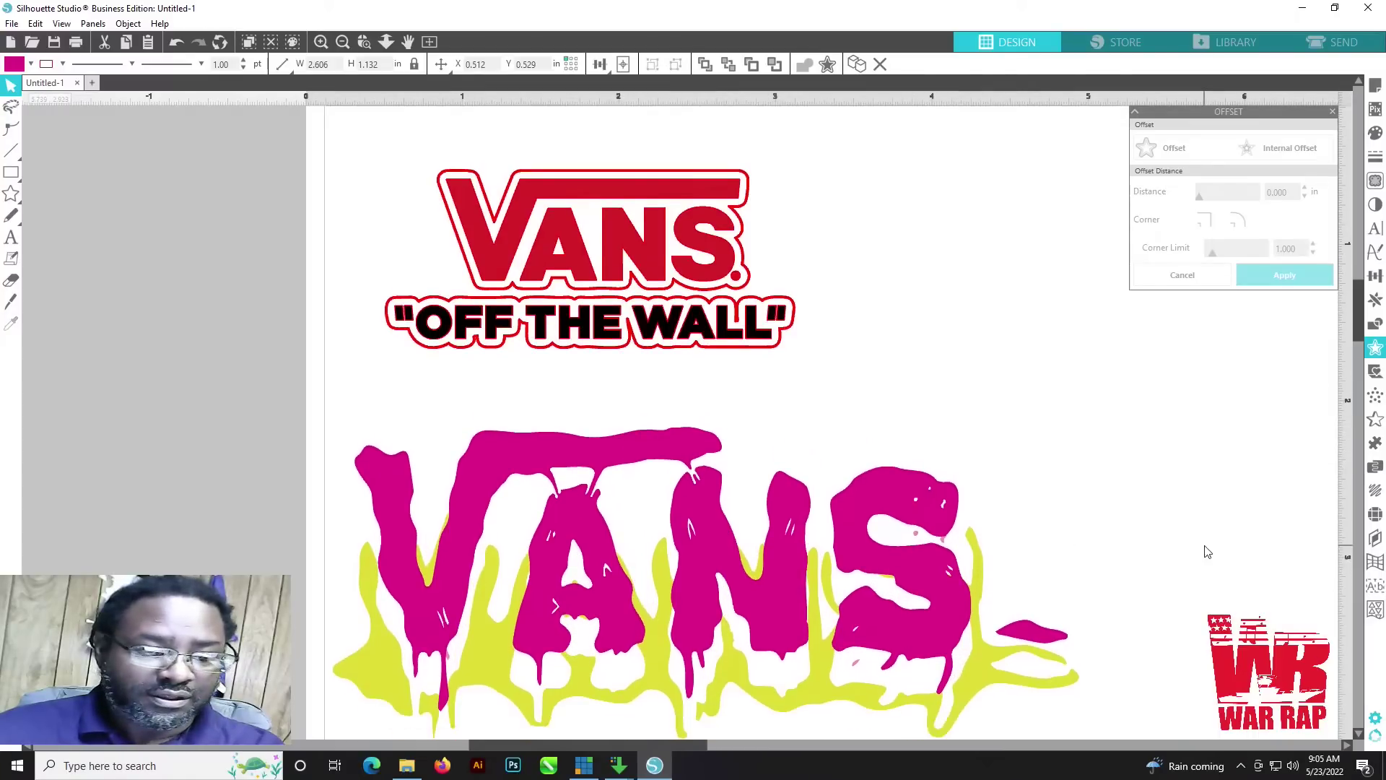
pyautogui.click(566, 402)
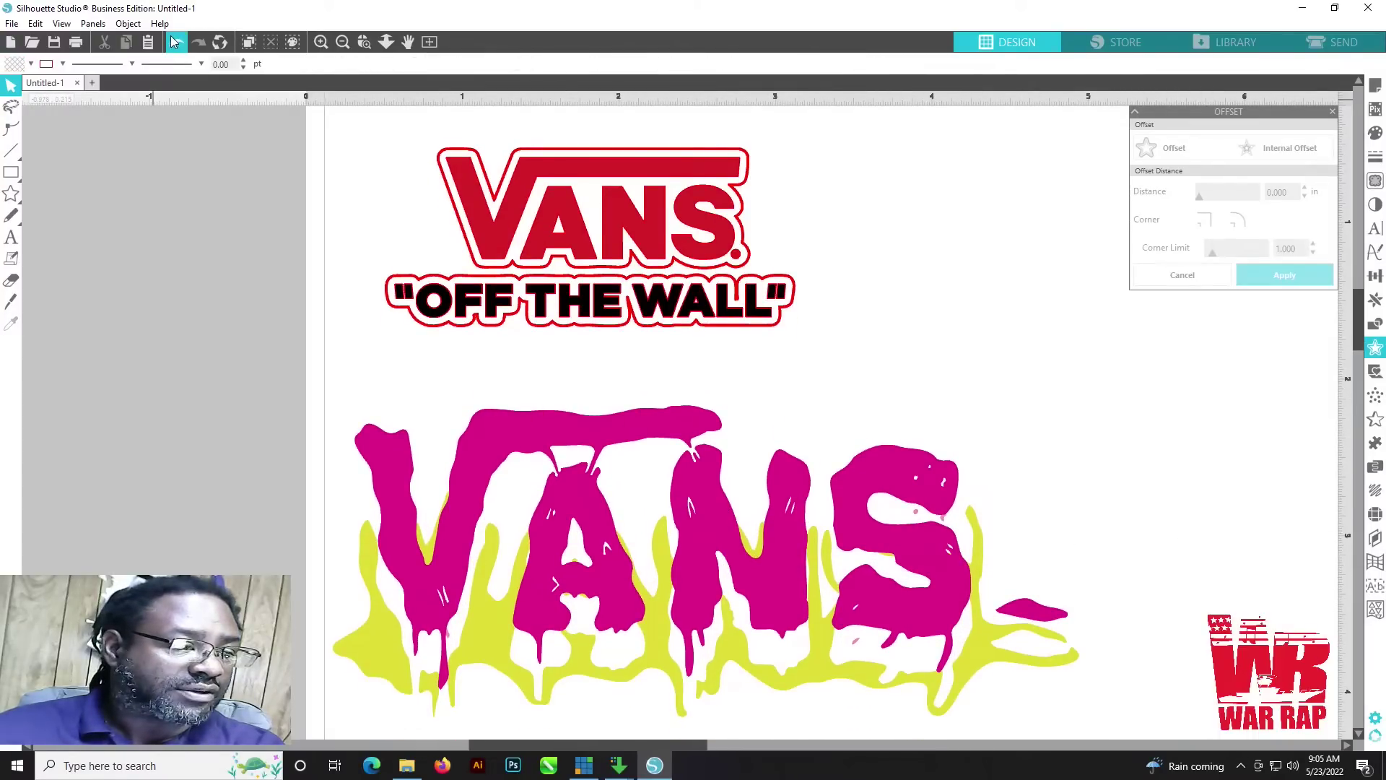
pyautogui.scroll(1, 172, 44)
pyautogui.click(172, 43)
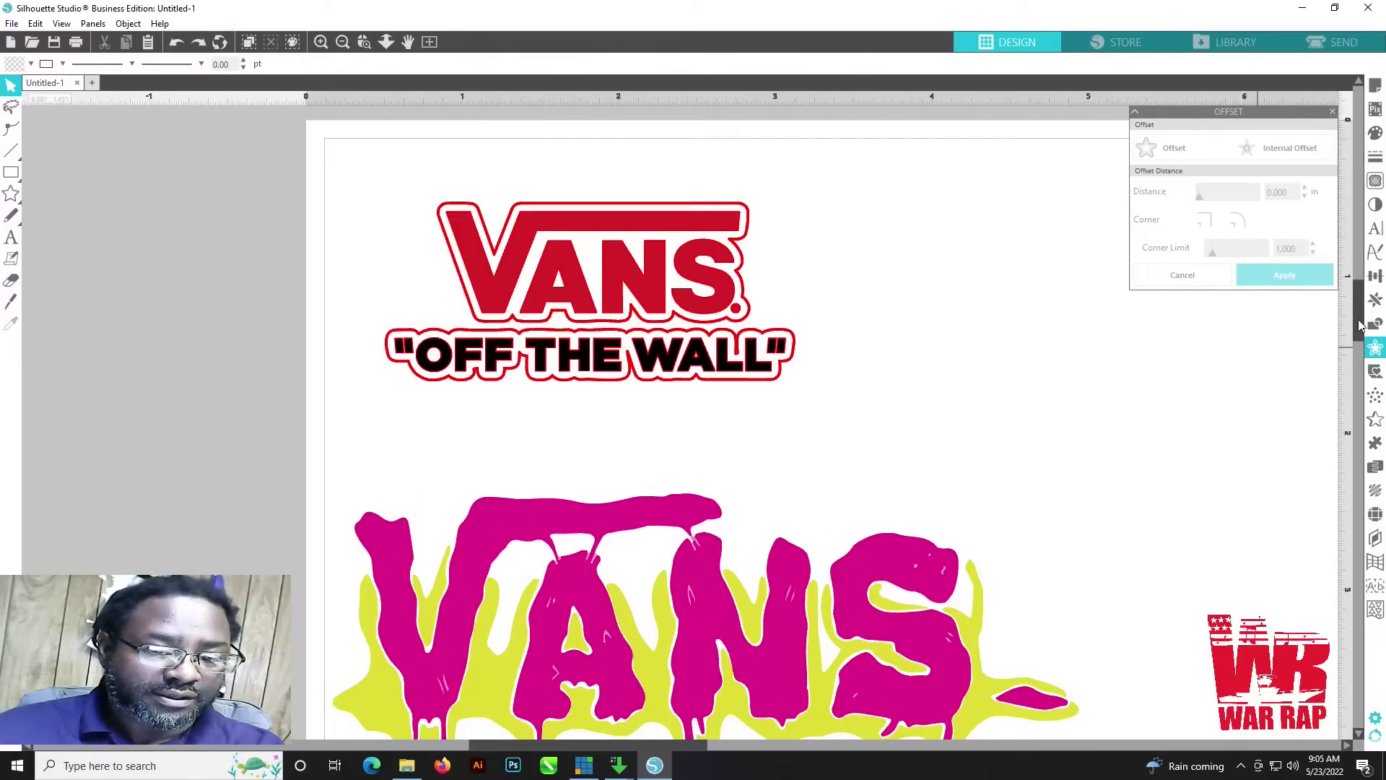
# Step: Group all the pieces of the dripping pink and yellow VANS design
pyautogui.moveTo(1361, 325); pyautogui.dragTo(1360, 364)
pyautogui.moveTo(291, 180); pyautogui.dragTo(1089, 549)
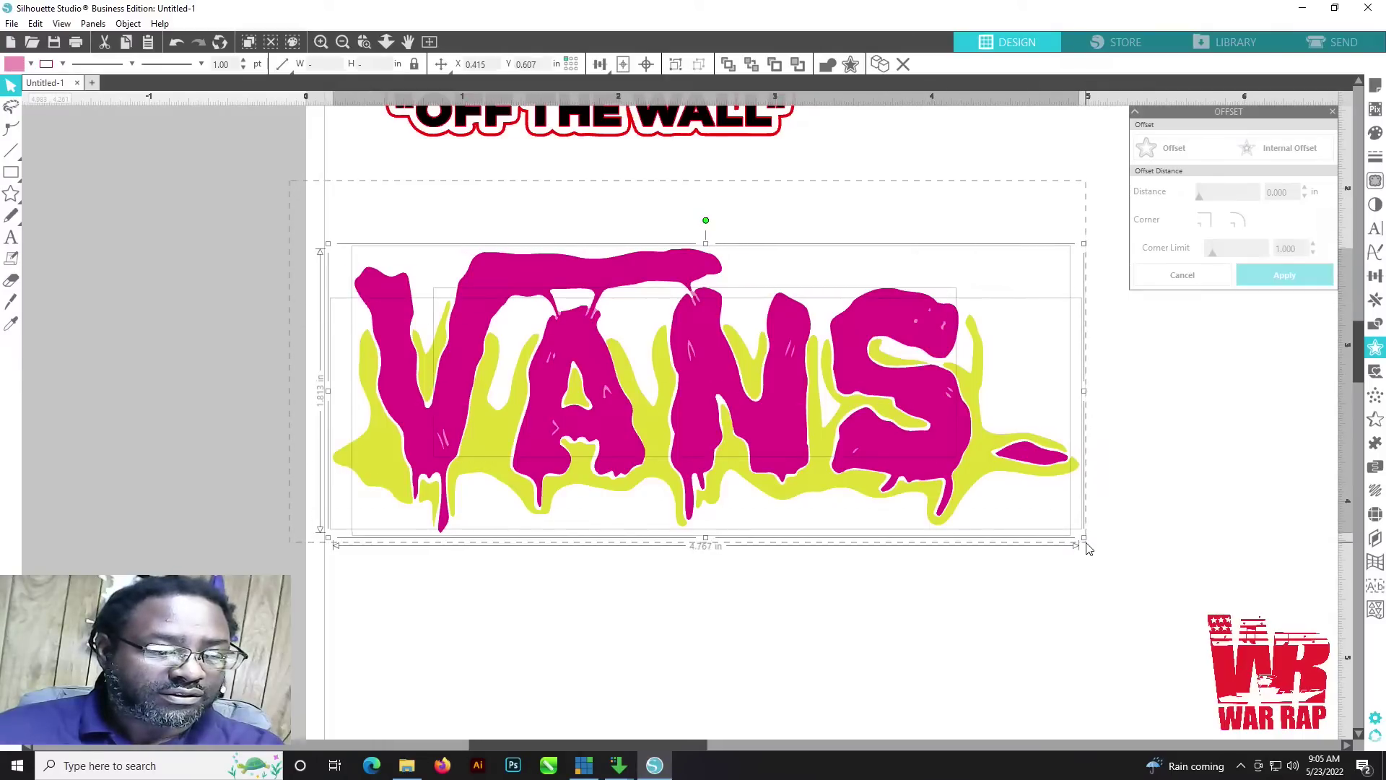
pyautogui.rightClick(830, 406)
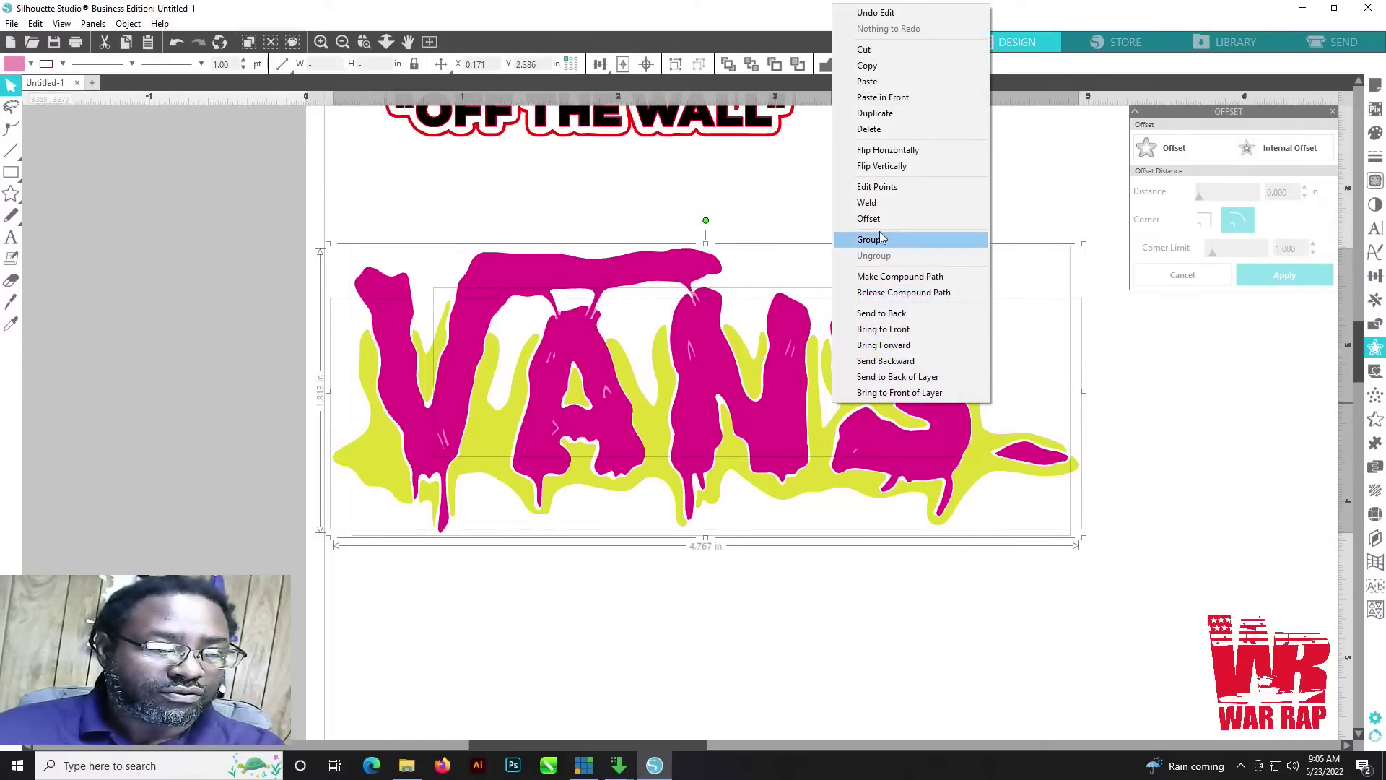
pyautogui.click(875, 241)
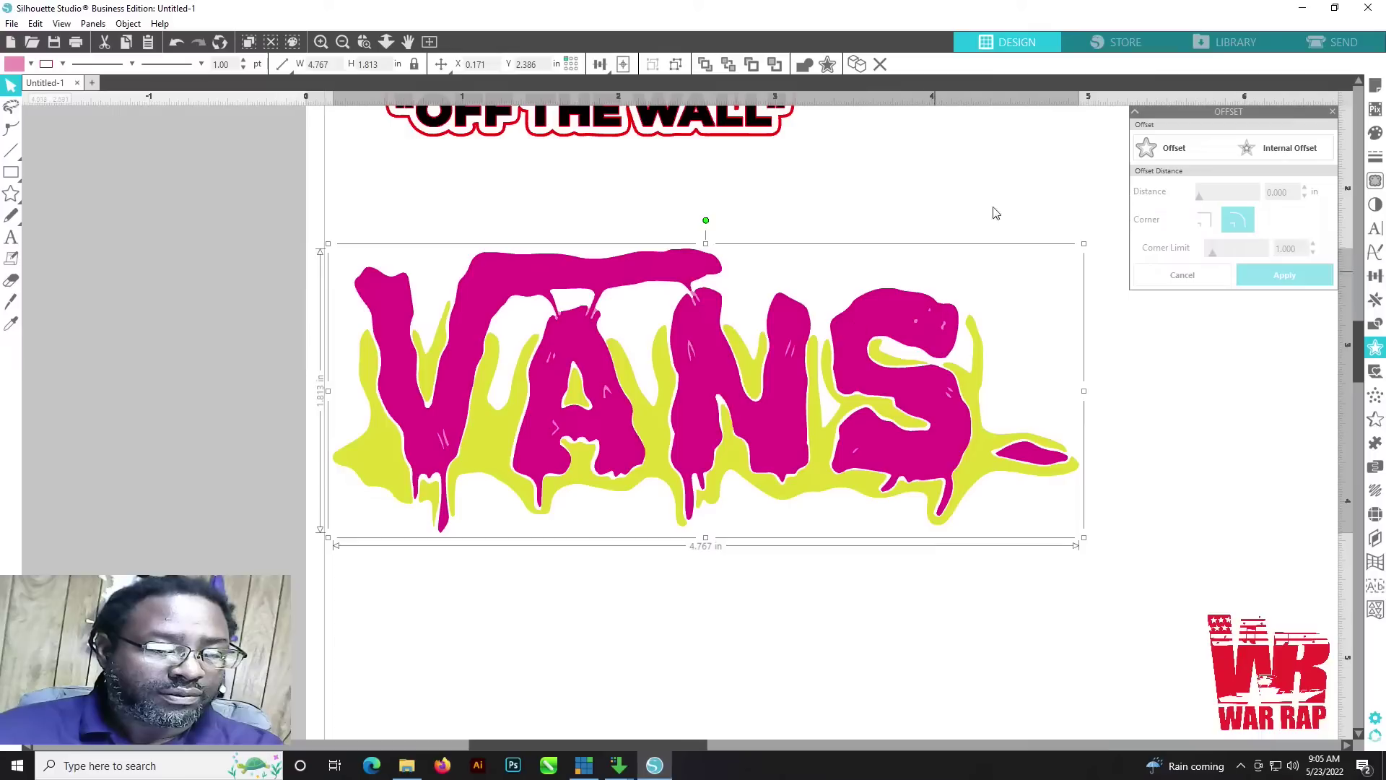
# Step: Scale the grouped dripping VANS design to about 2.59 in wide and place it below the "Off the Wall" logo
pyautogui.moveTo(1083, 247); pyautogui.dragTo(697, 375)
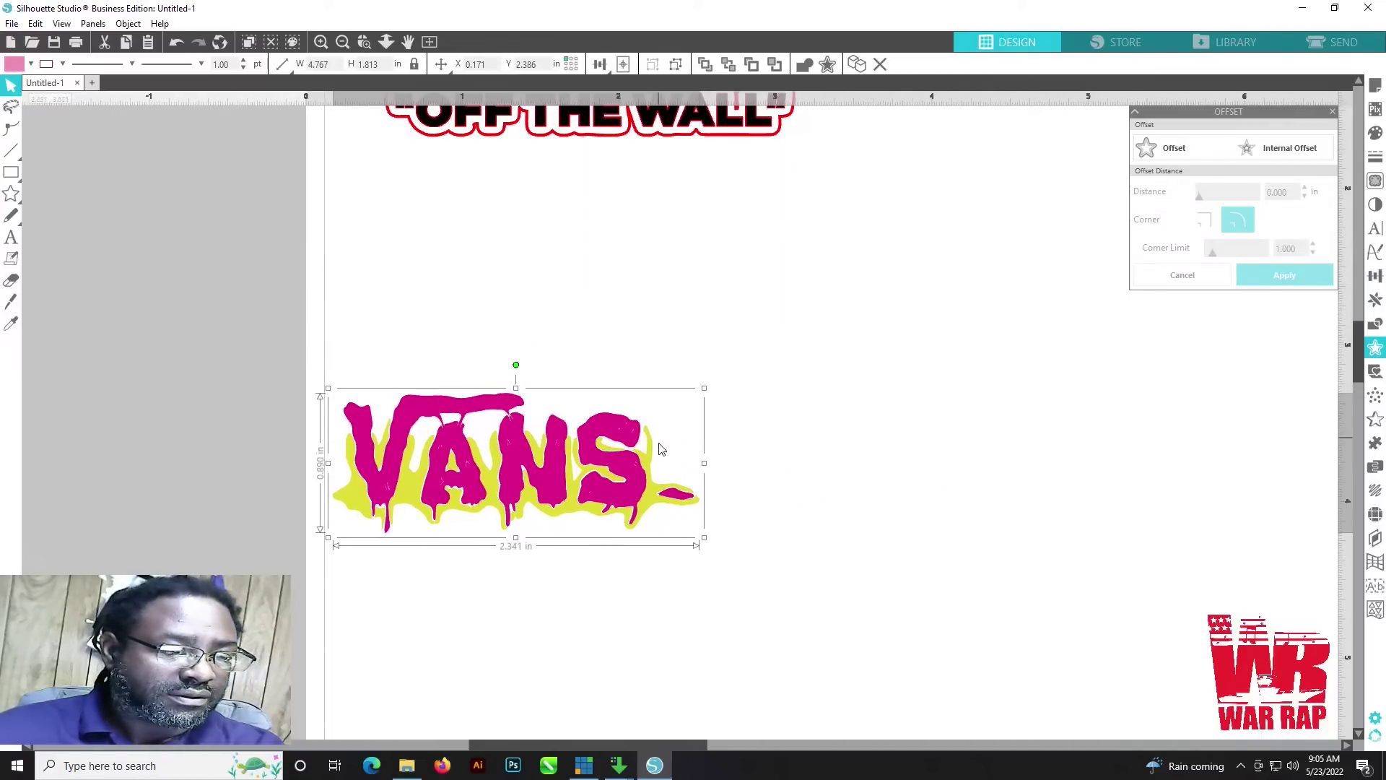
pyautogui.moveTo(628, 435); pyautogui.dragTo(659, 278)
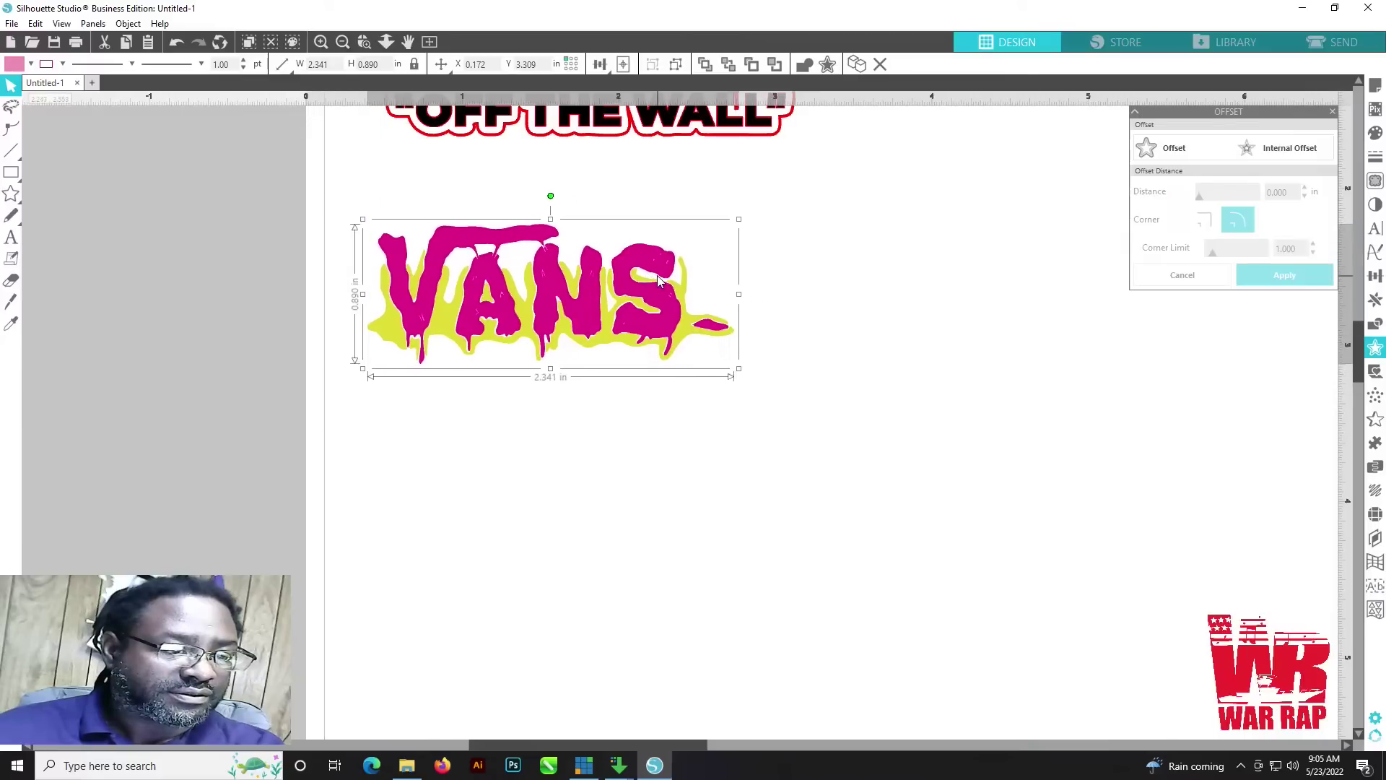
pyautogui.scroll(5, 837, 296)
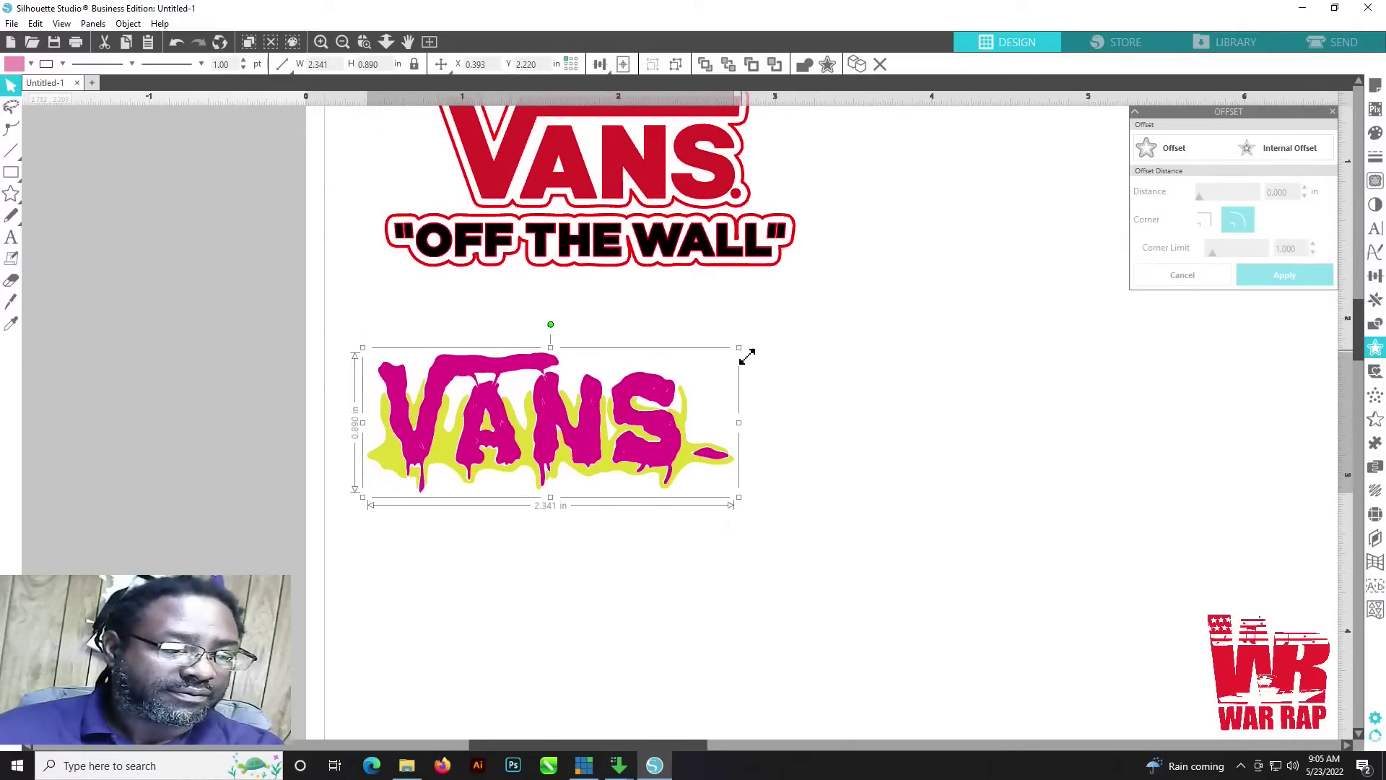
pyautogui.moveTo(749, 348); pyautogui.dragTo(795, 335)
pyautogui.click(903, 374)
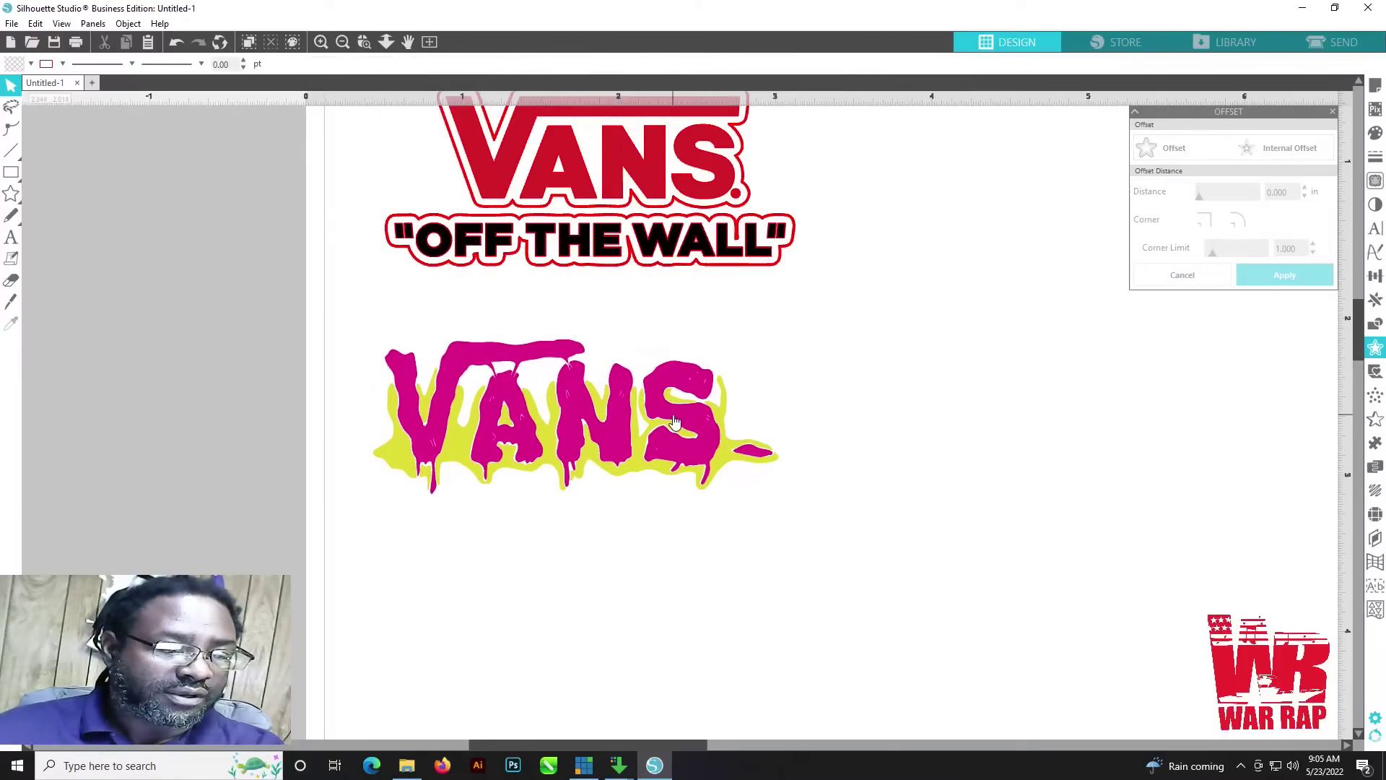
# Step: Apply a rounded outward offset of 0.060 in around the grouped dripping VANS design
pyautogui.click(676, 417)
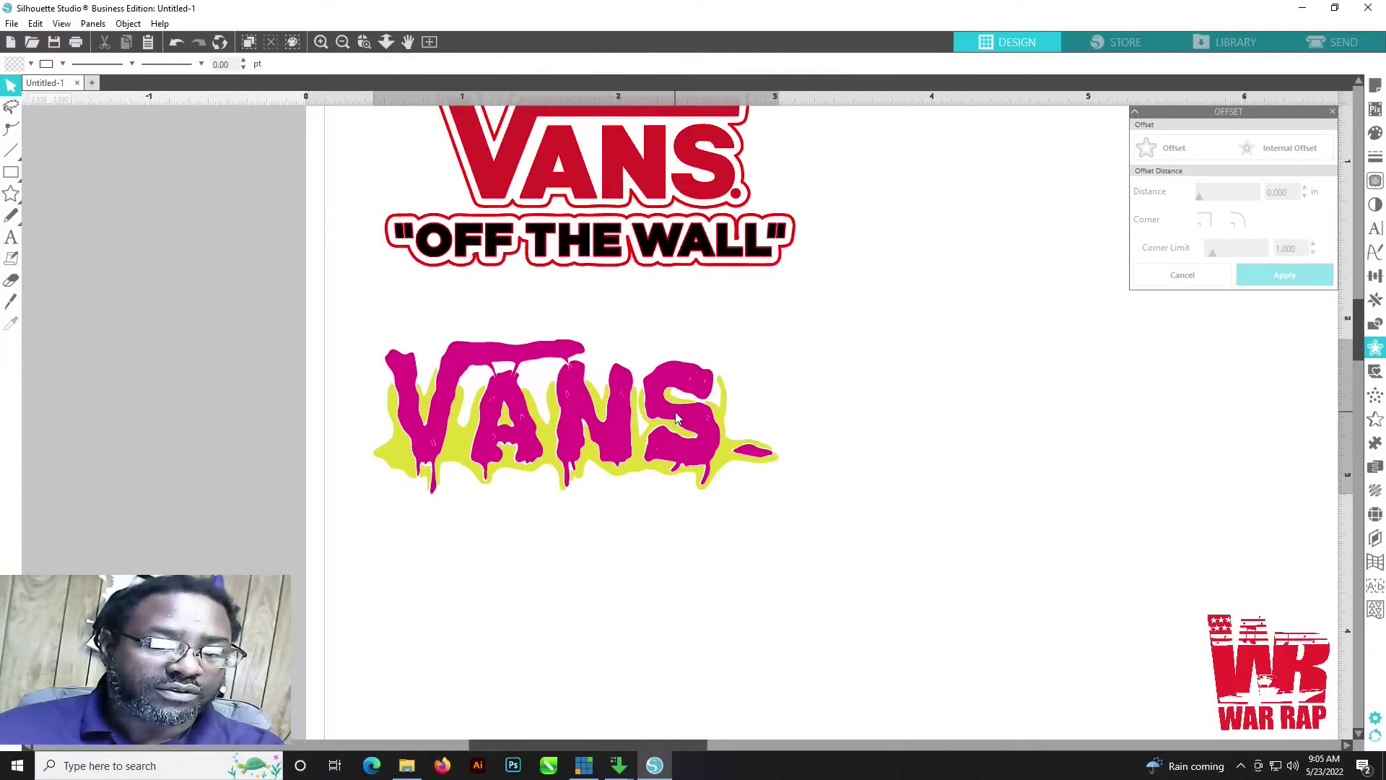
pyautogui.click(1179, 150)
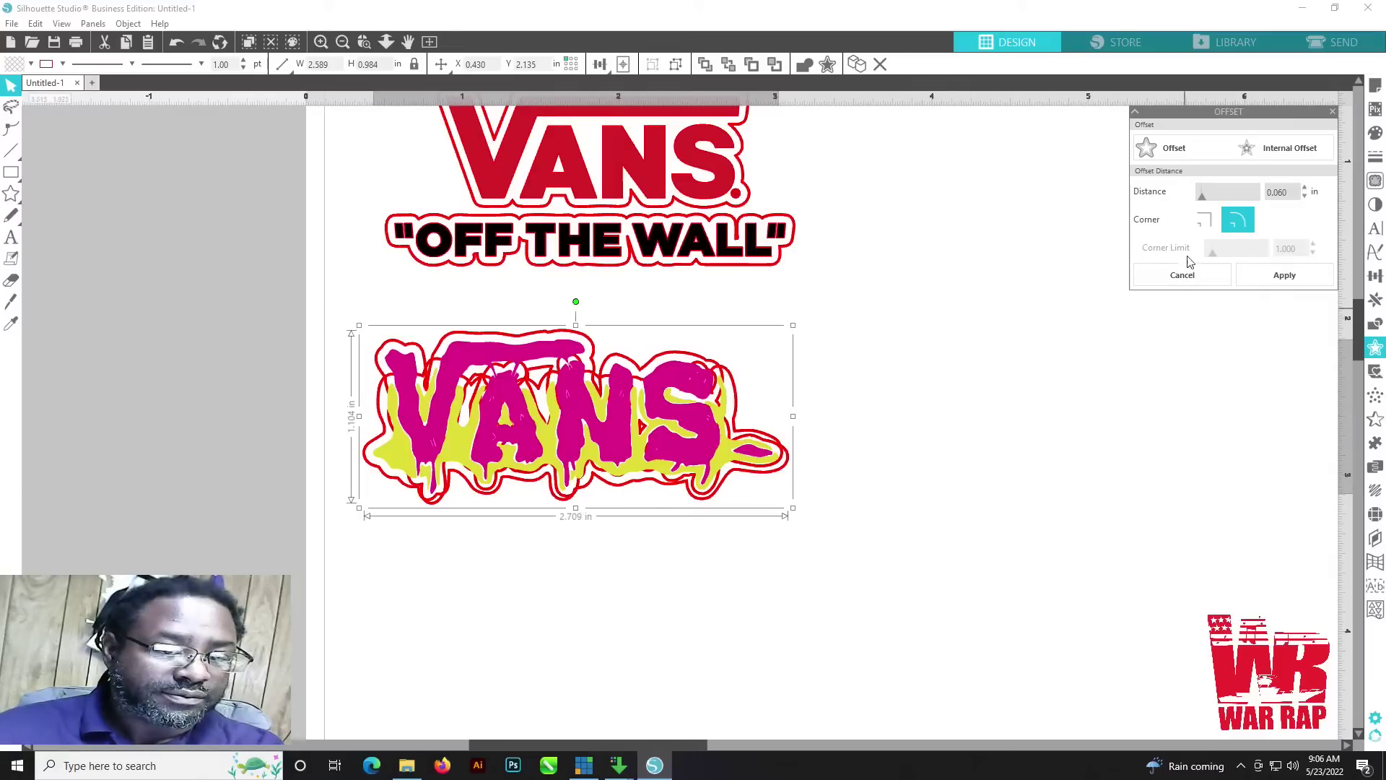
pyautogui.click(1297, 273)
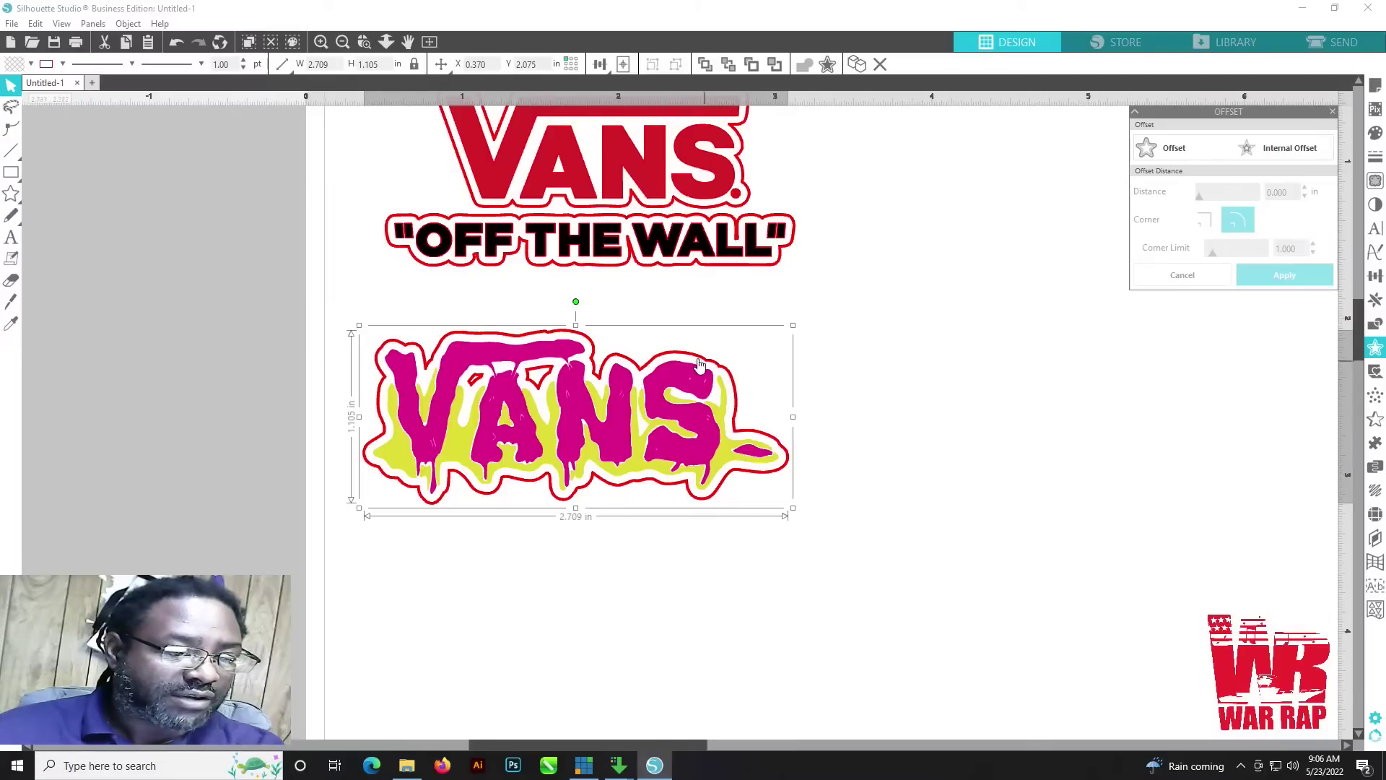
pyautogui.click(1017, 380)
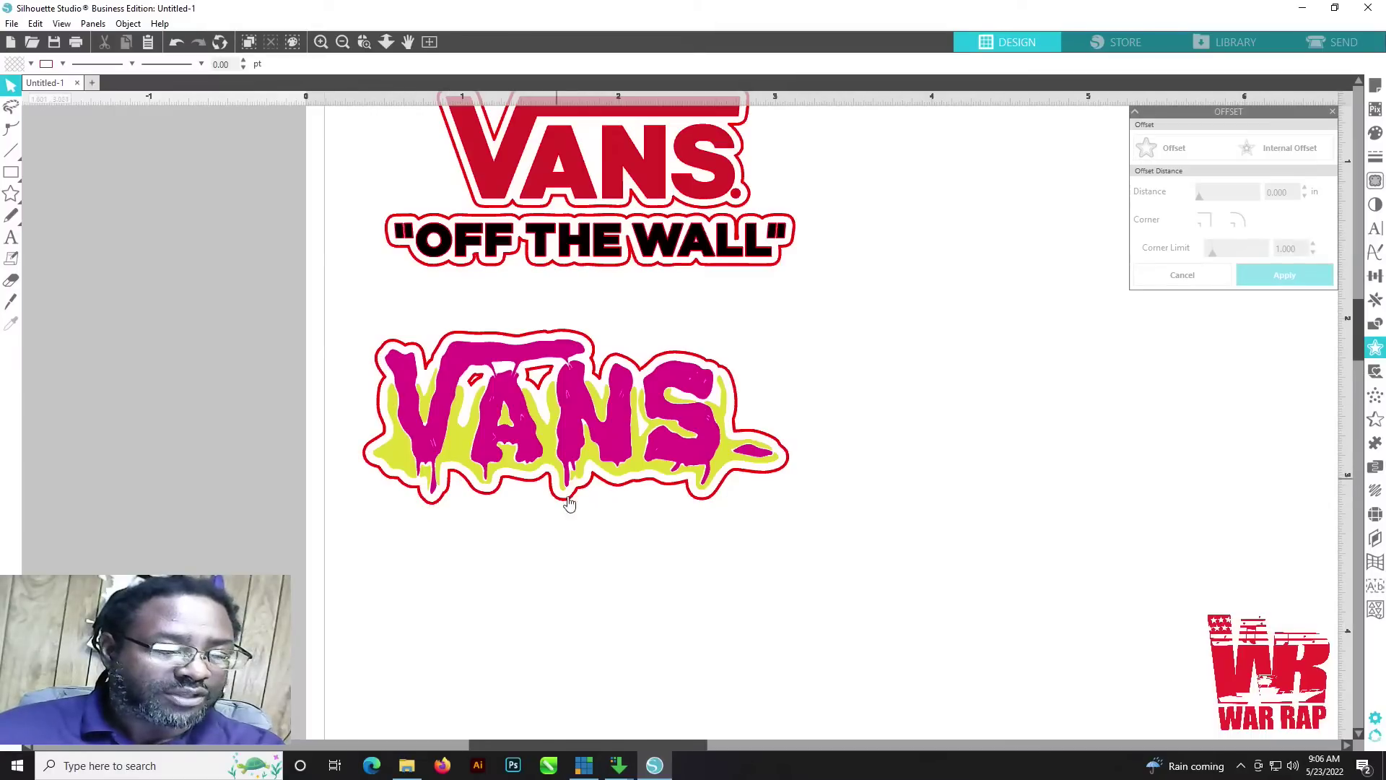
# Step: Merge the slanted yellow and pink VANS design with the black background into the document
pyautogui.scroll(2, 989, 493)
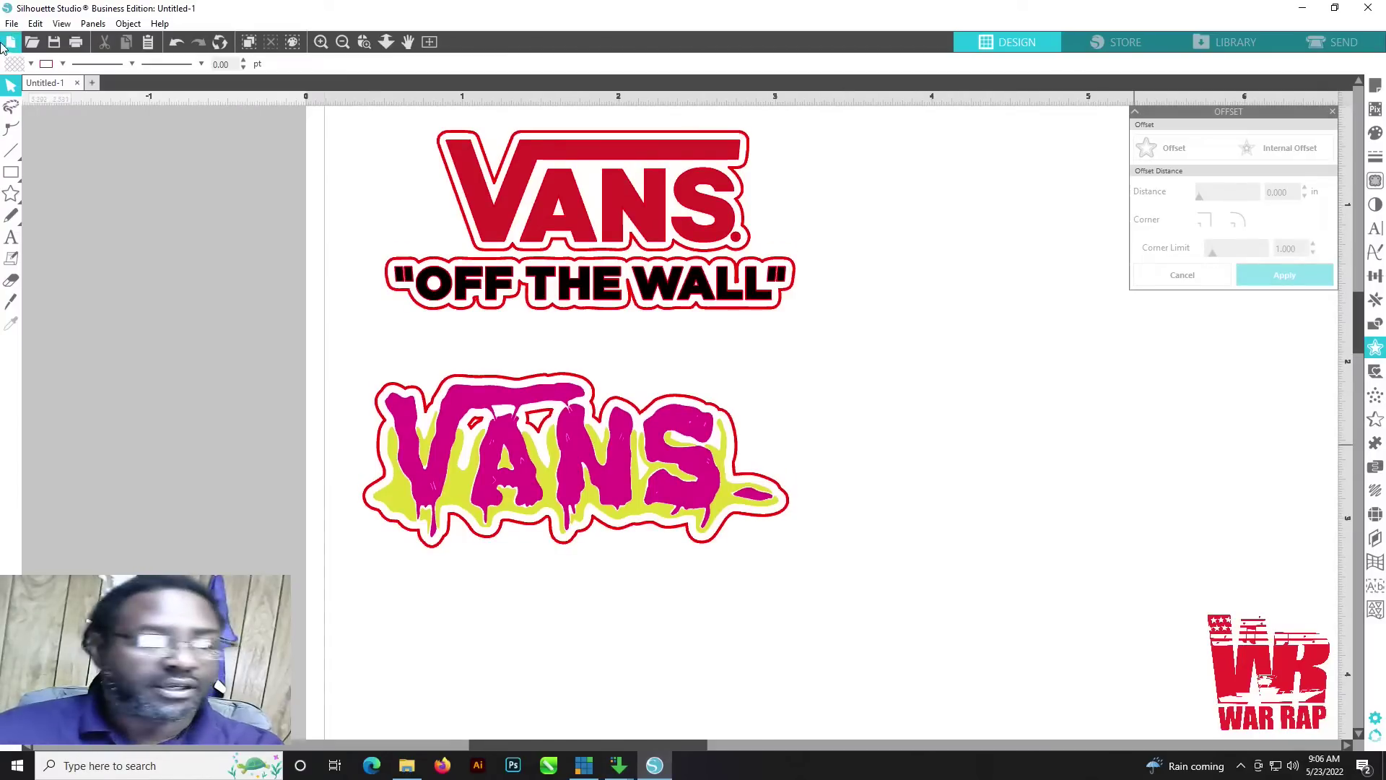
pyautogui.click(12, 23)
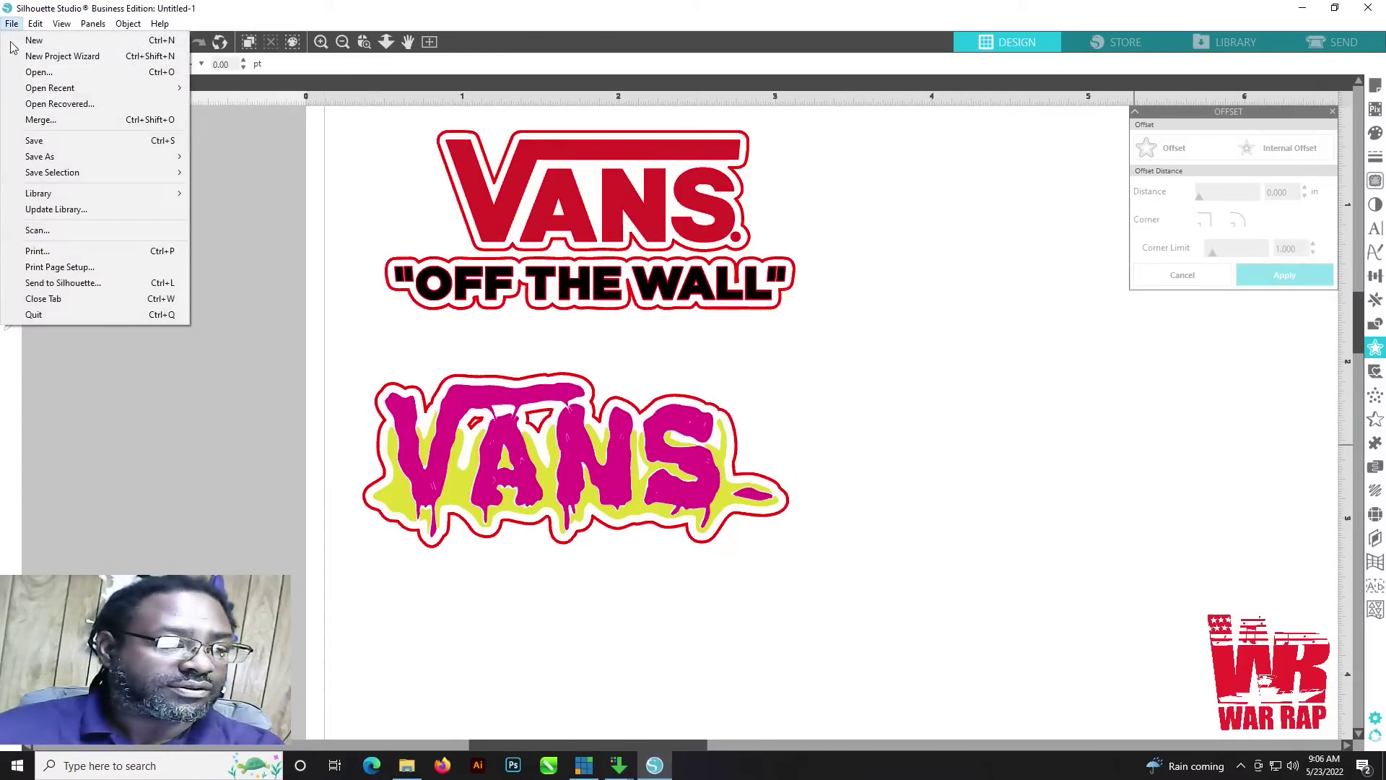
pyautogui.click(58, 123)
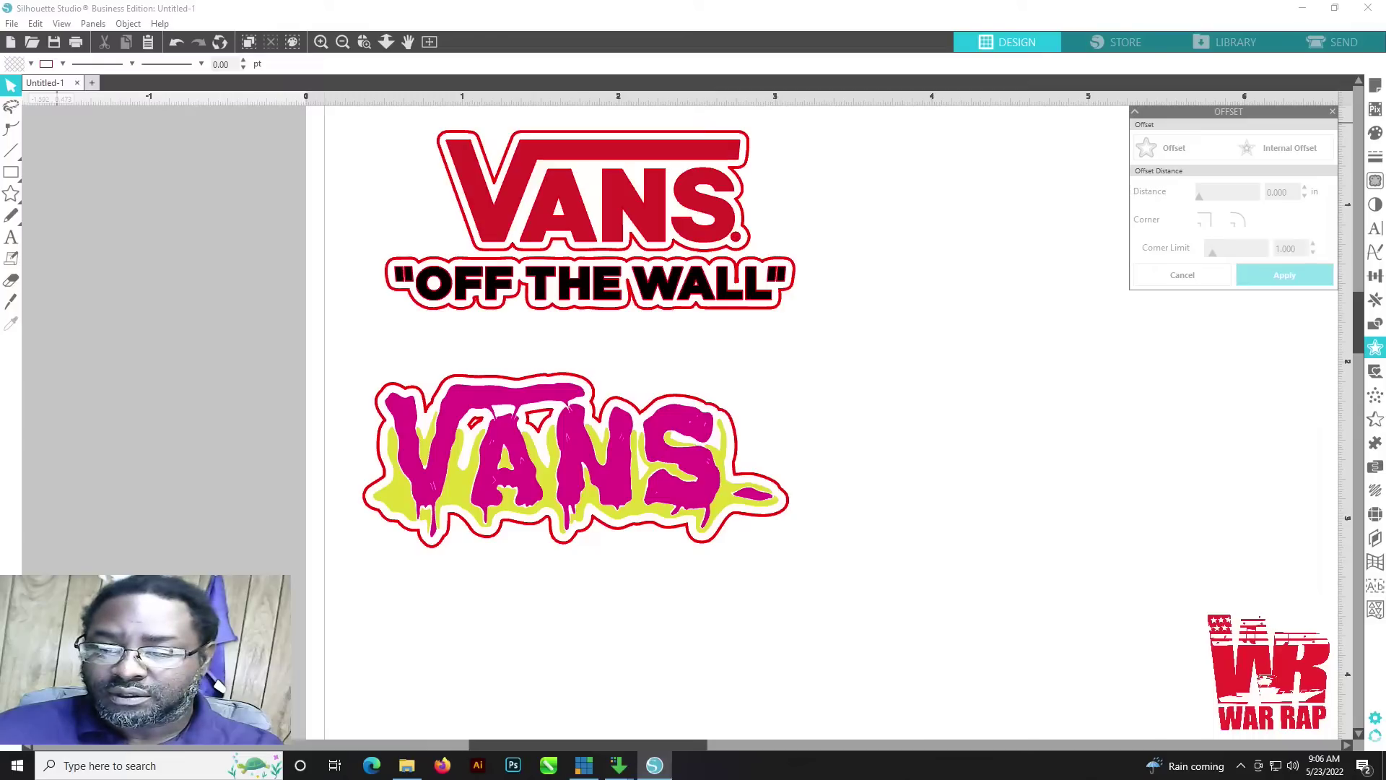
pyautogui.hotkey('ctrl', 'v')
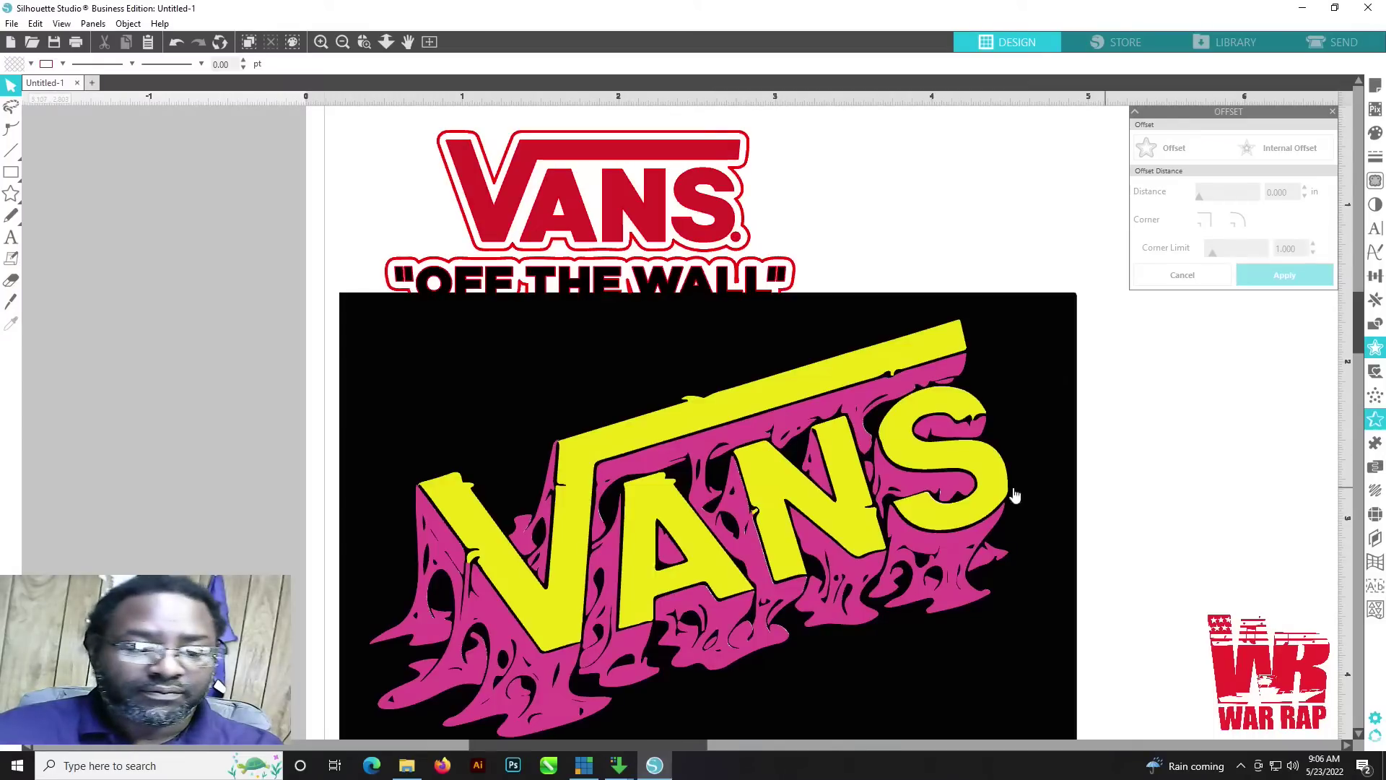
# Step: Try to separate the layers of the slanted VANS design by removing the yellow lettering and shifting the layer beneath it
pyautogui.click(911, 476)
pyautogui.rightClick(911, 474)
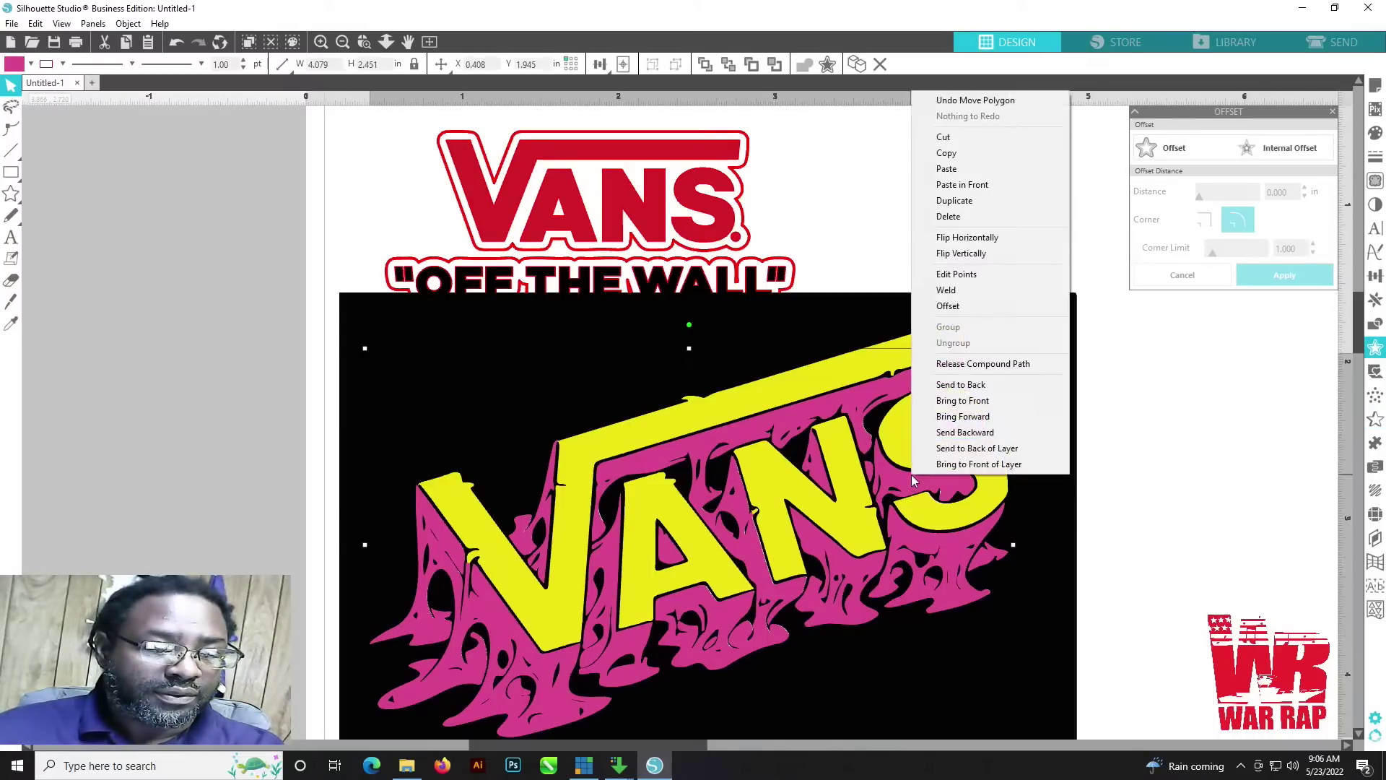
pyautogui.moveTo(813, 494); pyautogui.dragTo(986, 526)
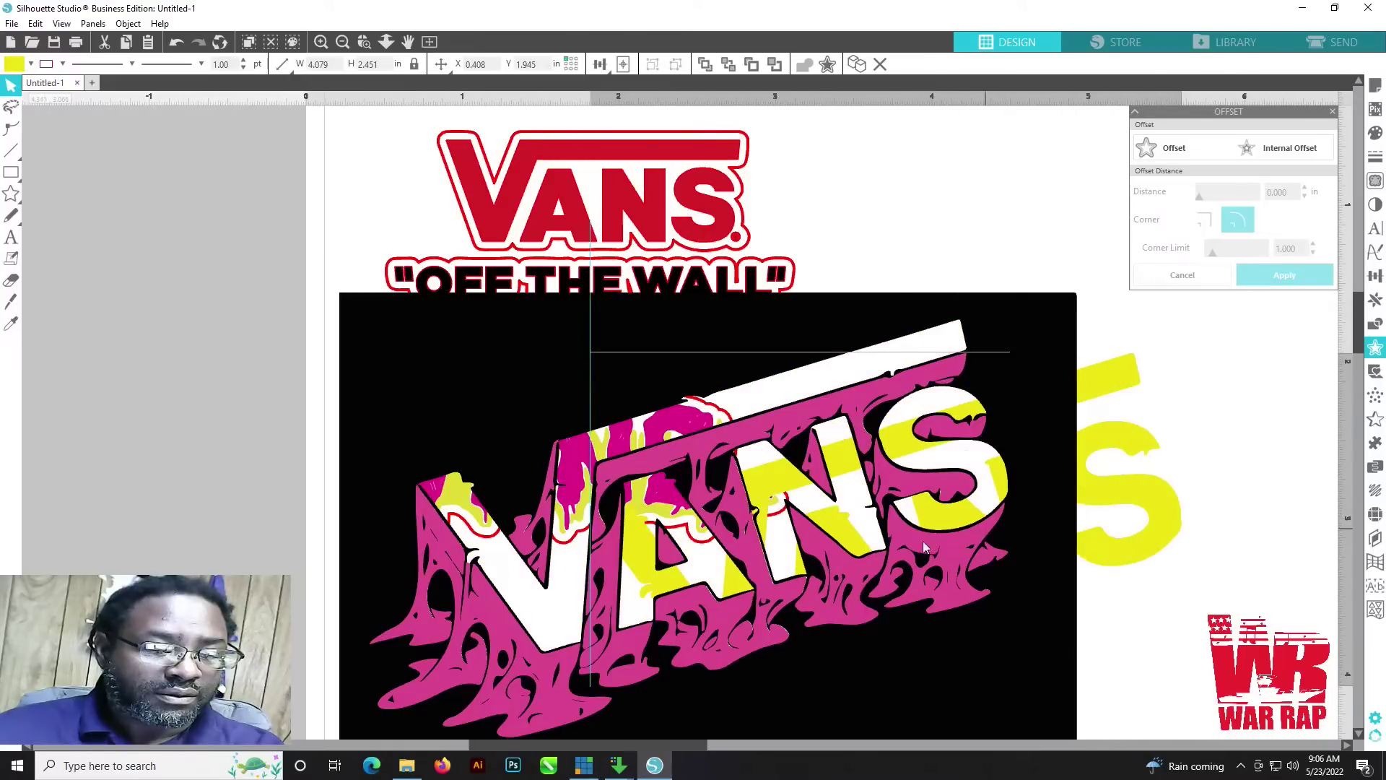
pyautogui.press('Delete')
pyautogui.moveTo(773, 405); pyautogui.dragTo(830, 401)
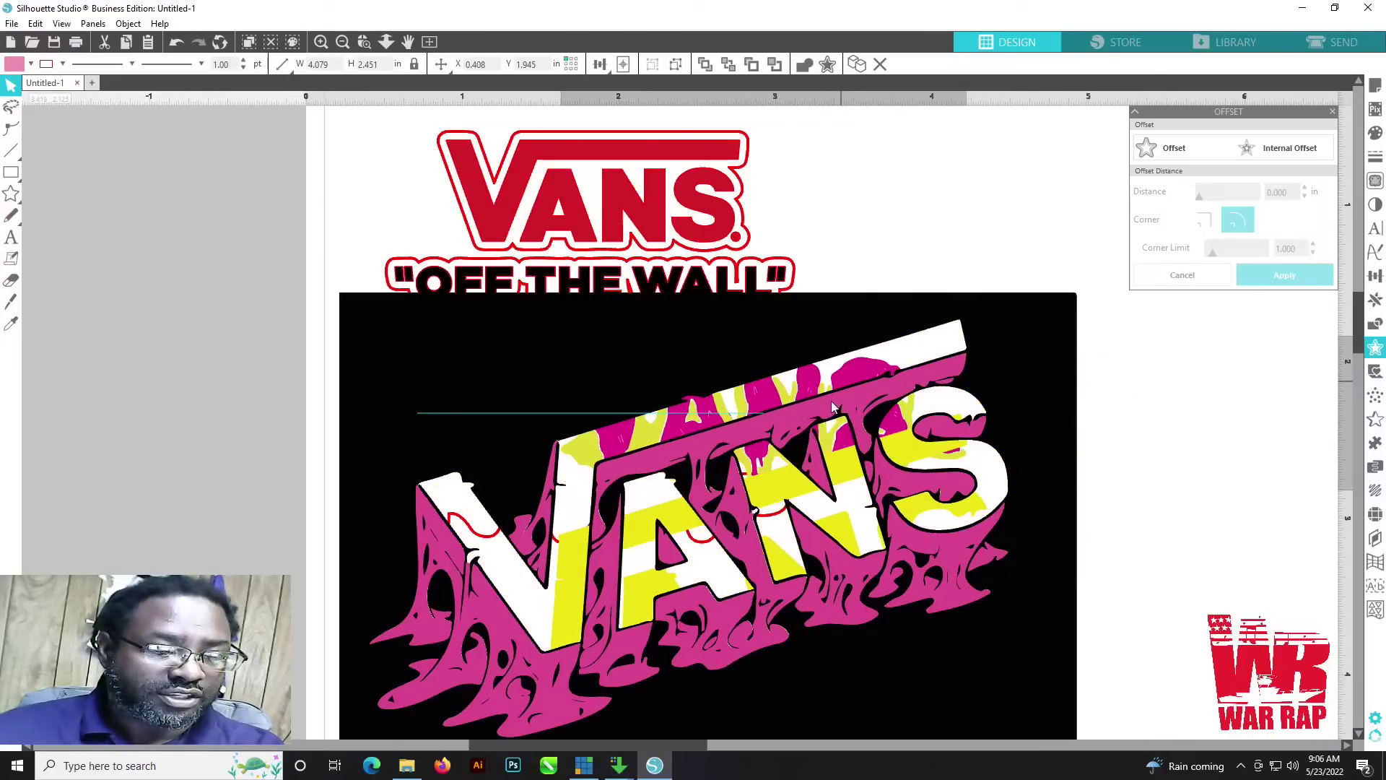
pyautogui.click(1238, 421)
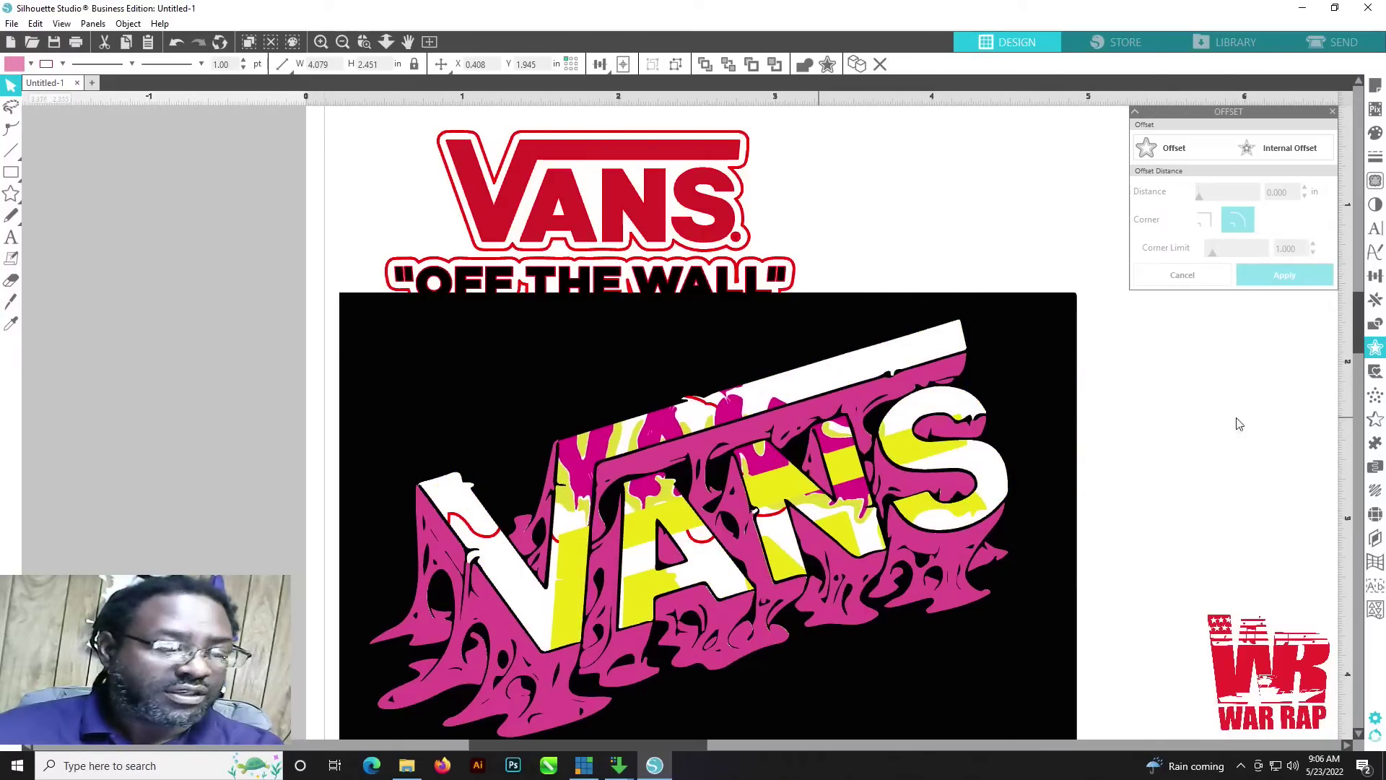
# Step: Undo the layer edits and the merge of the slanted VANS design
pyautogui.click(173, 44)
pyautogui.click(173, 45)
pyautogui.click(173, 45)
pyautogui.click(173, 45)
pyautogui.click(174, 45)
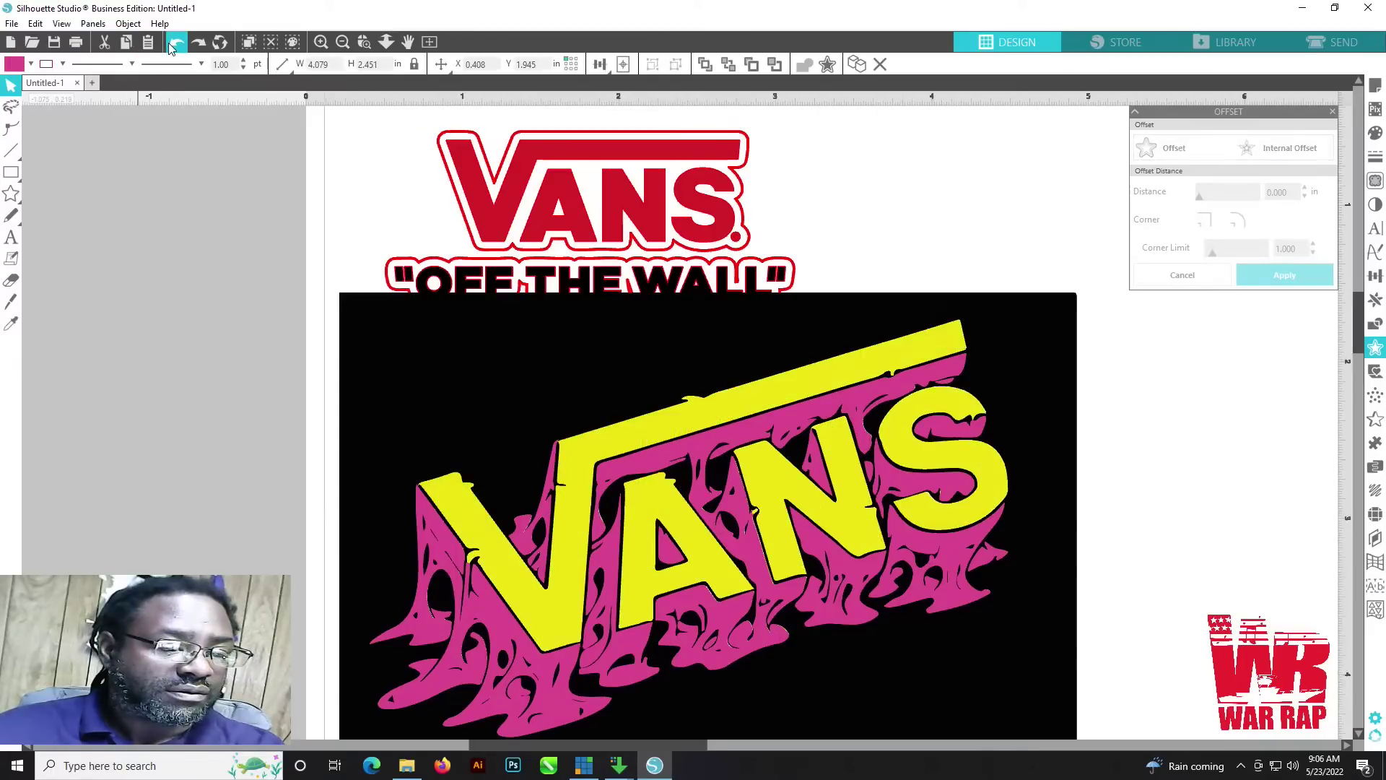
pyautogui.click(173, 44)
pyautogui.click(173, 44)
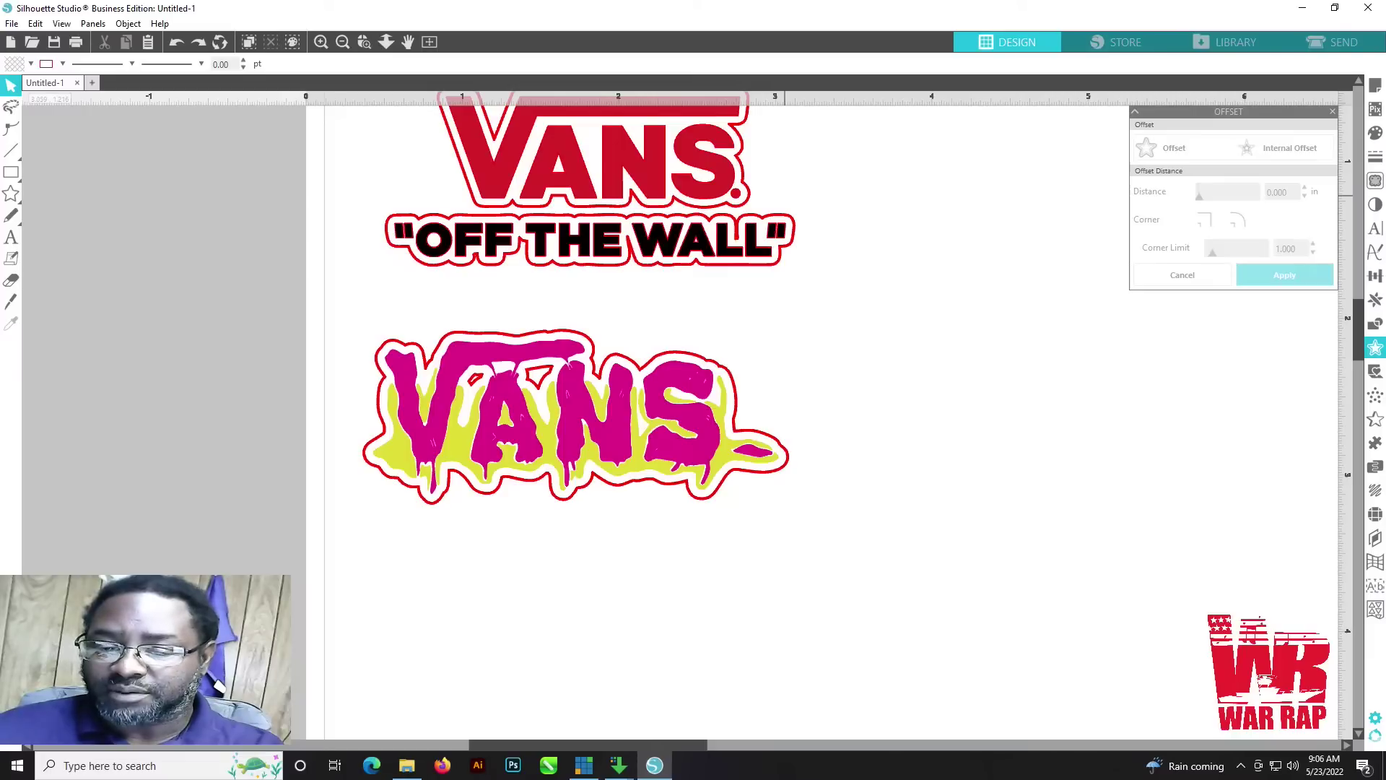
# Step: Merge the slanted VANS design again, then group all its pieces and move it to the right of the dripping VANS design
pyautogui.click(12, 23)
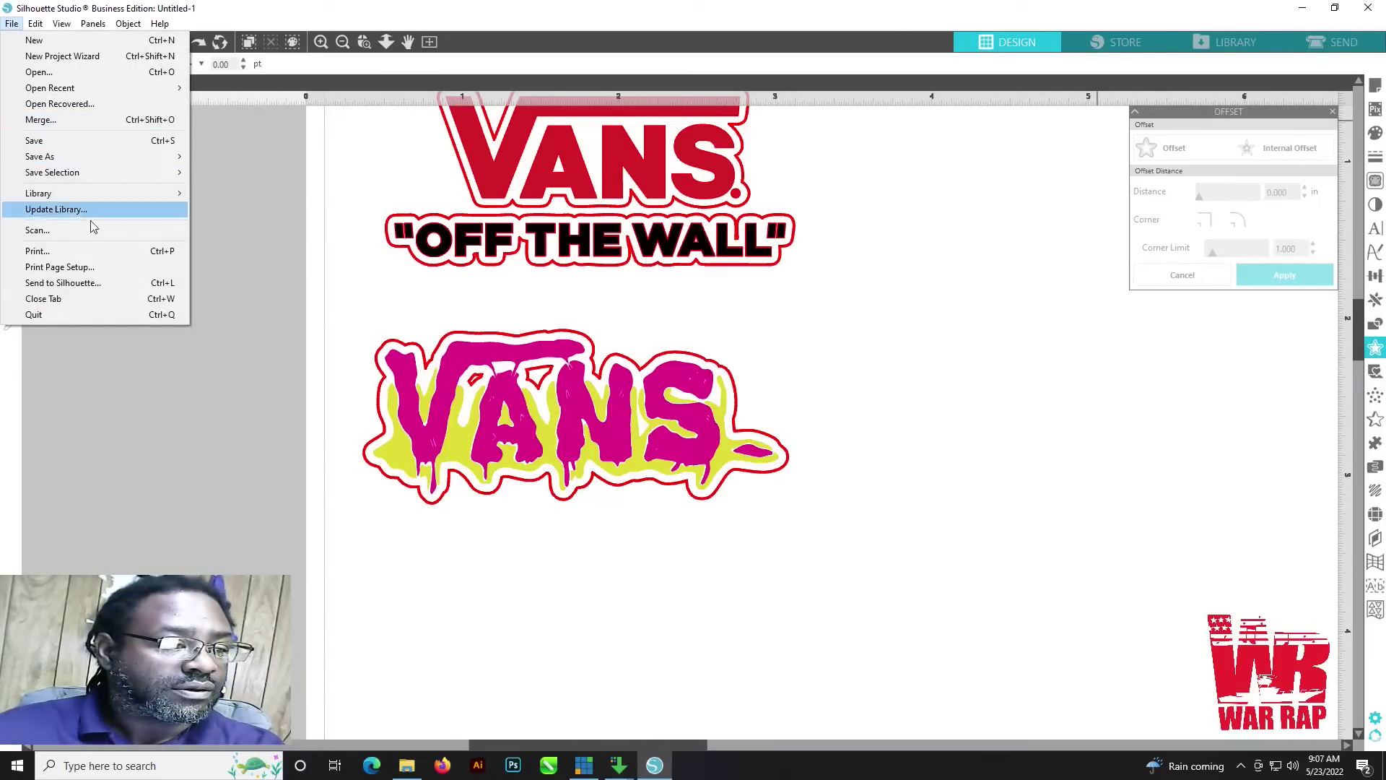
pyautogui.click(69, 129)
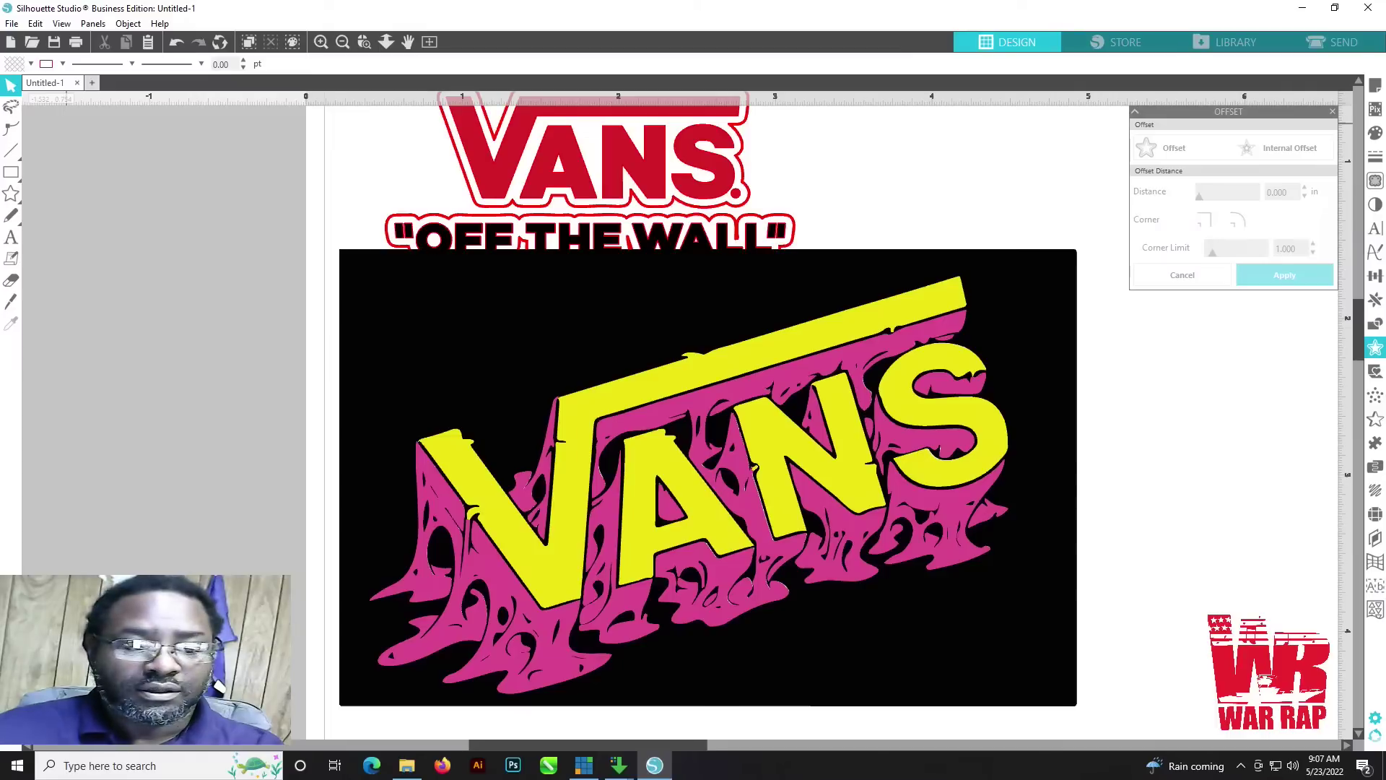
pyautogui.click(361, 301)
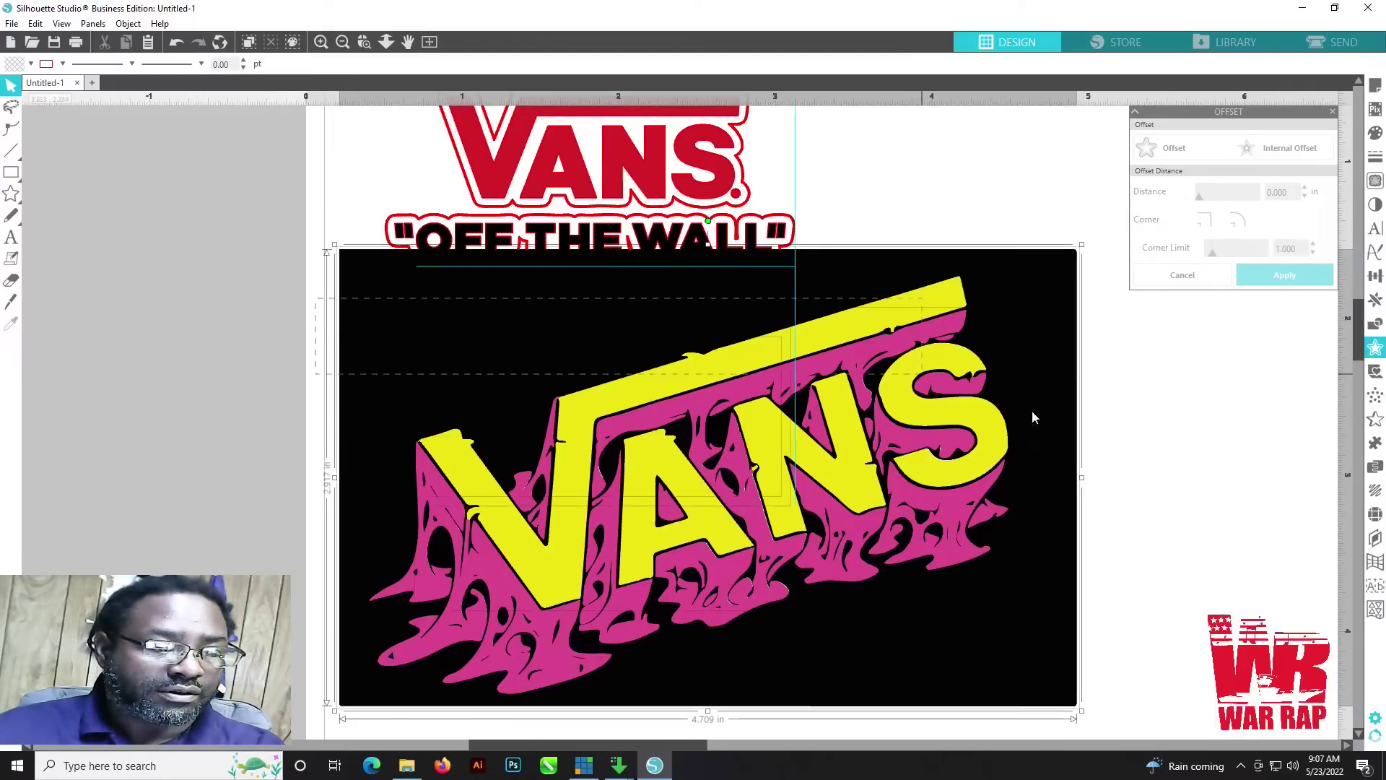
pyautogui.moveTo(1098, 534); pyautogui.dragTo(1004, 625)
pyautogui.moveTo(1100, 677); pyautogui.dragTo(1104, 677)
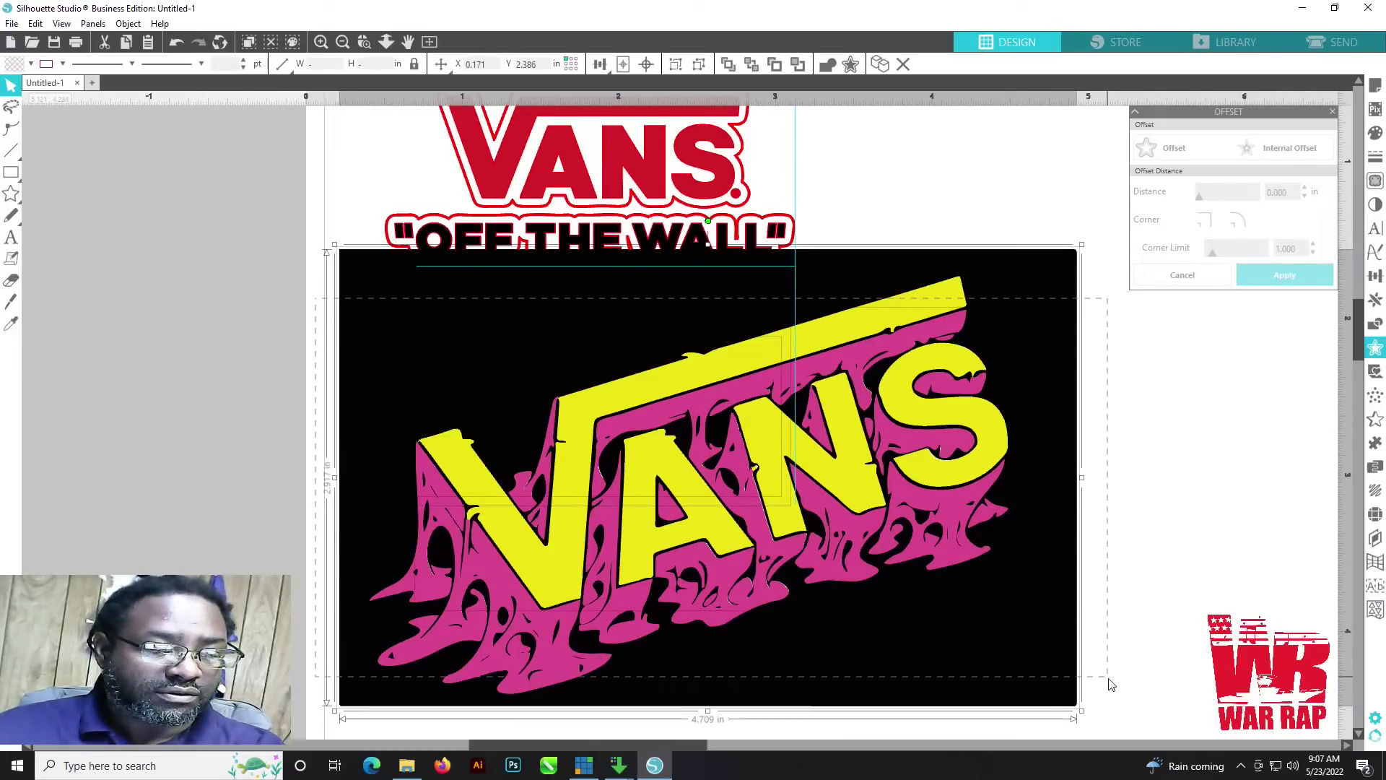
pyautogui.rightClick(953, 527)
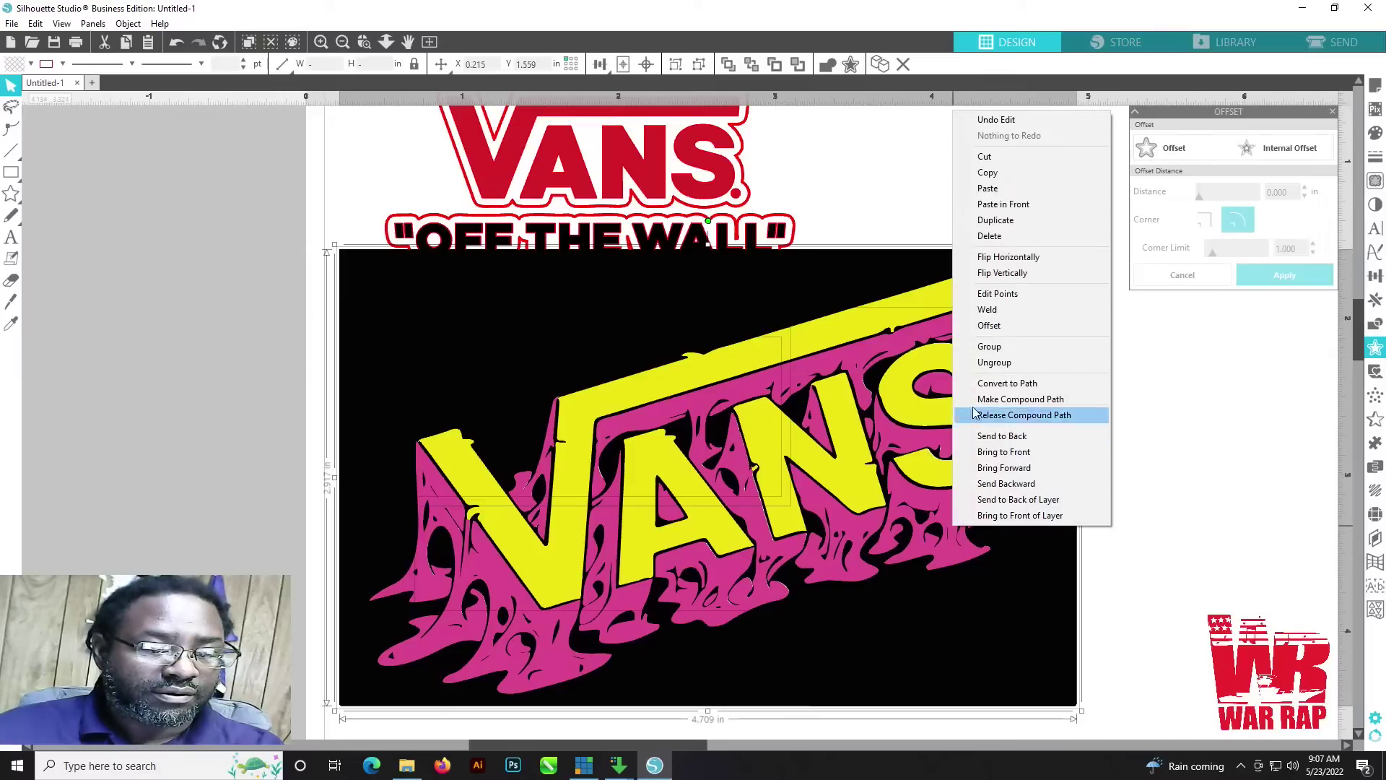
pyautogui.click(989, 346)
pyautogui.moveTo(850, 417); pyautogui.dragTo(1141, 451)
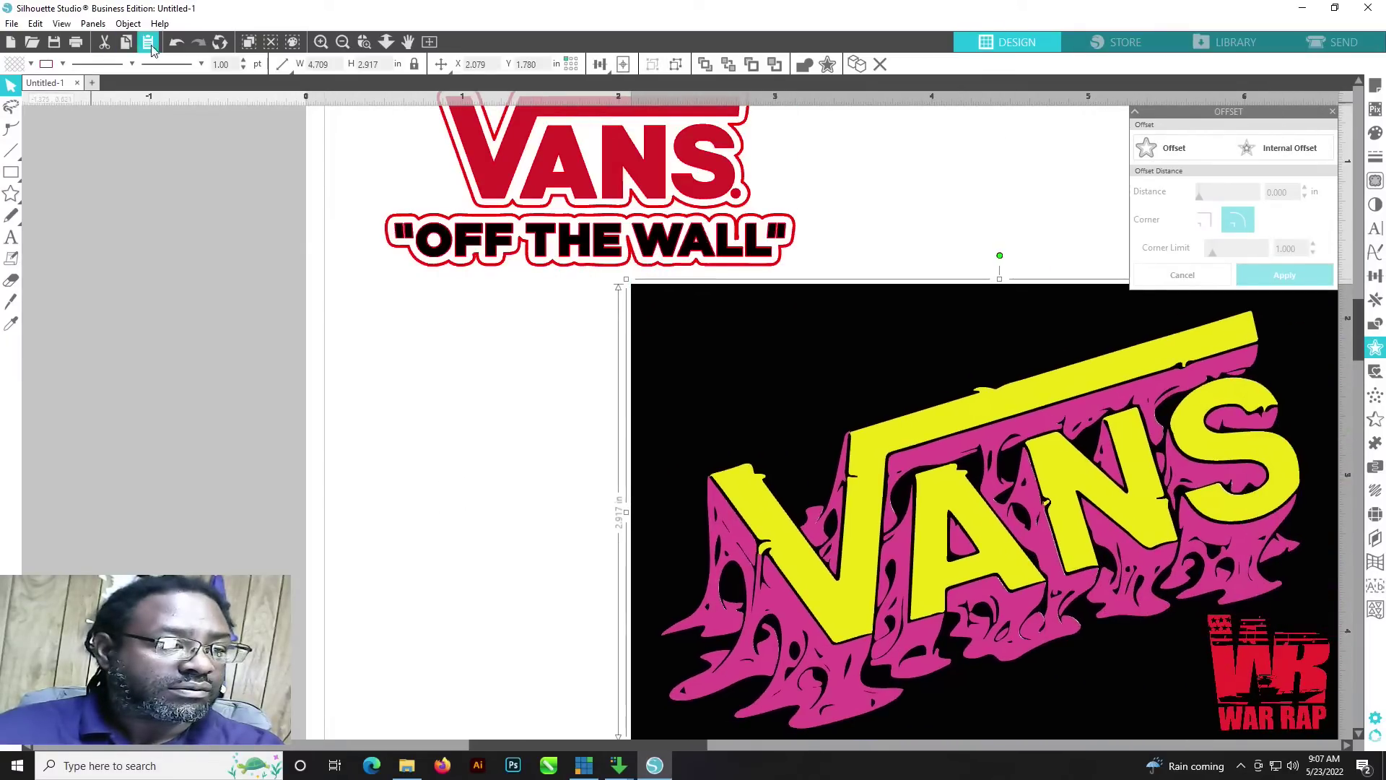
# Step: Undo the move, the grouping and the repeated merge of the slanted VANS design
pyautogui.click(175, 43)
pyautogui.click(175, 43)
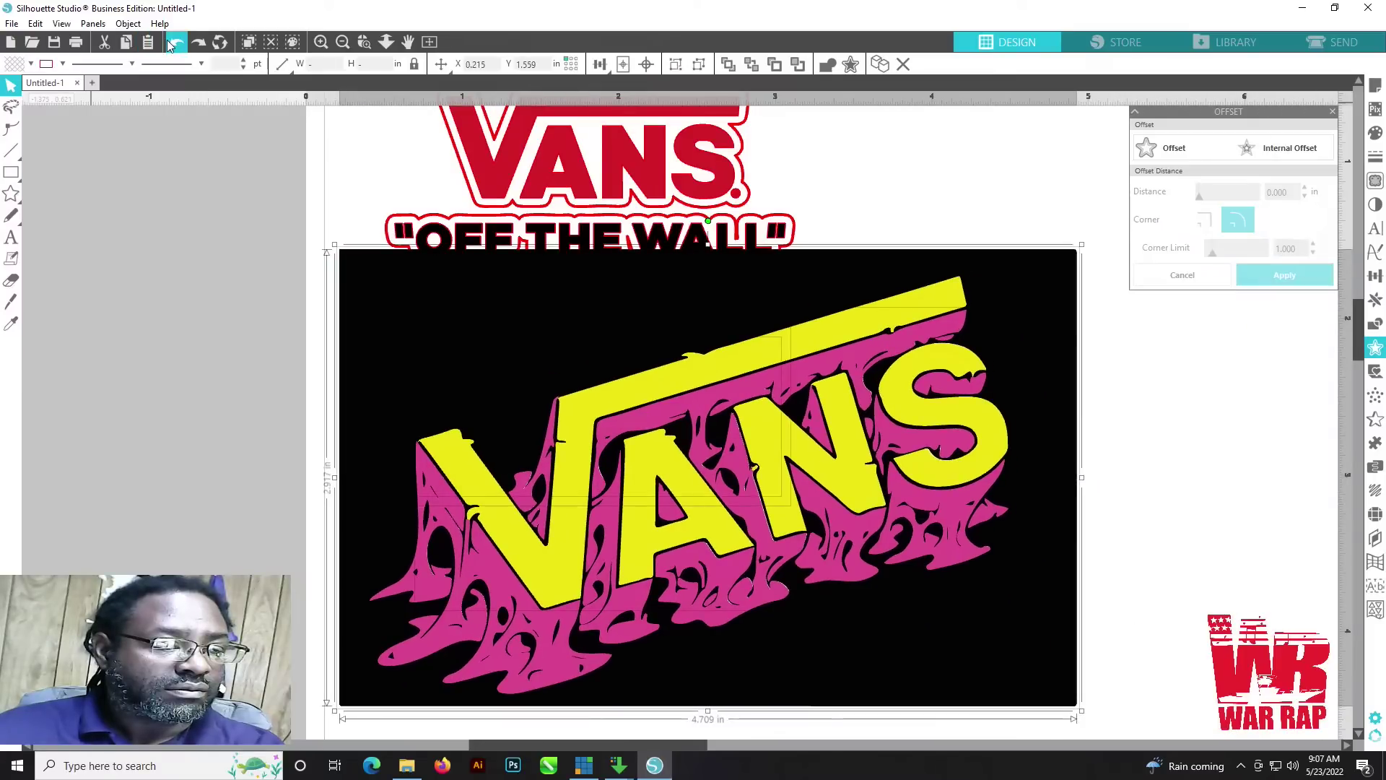
pyautogui.click(172, 44)
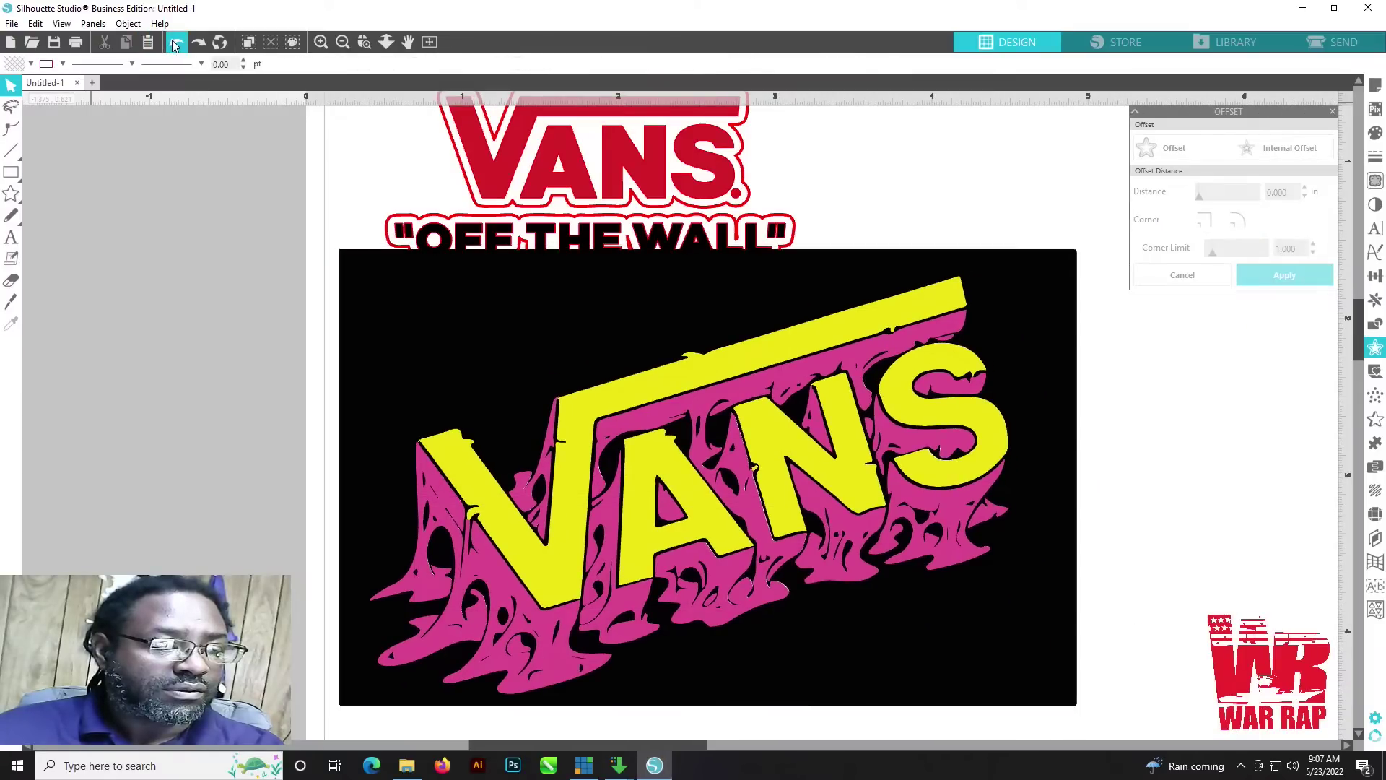
pyautogui.click(175, 44)
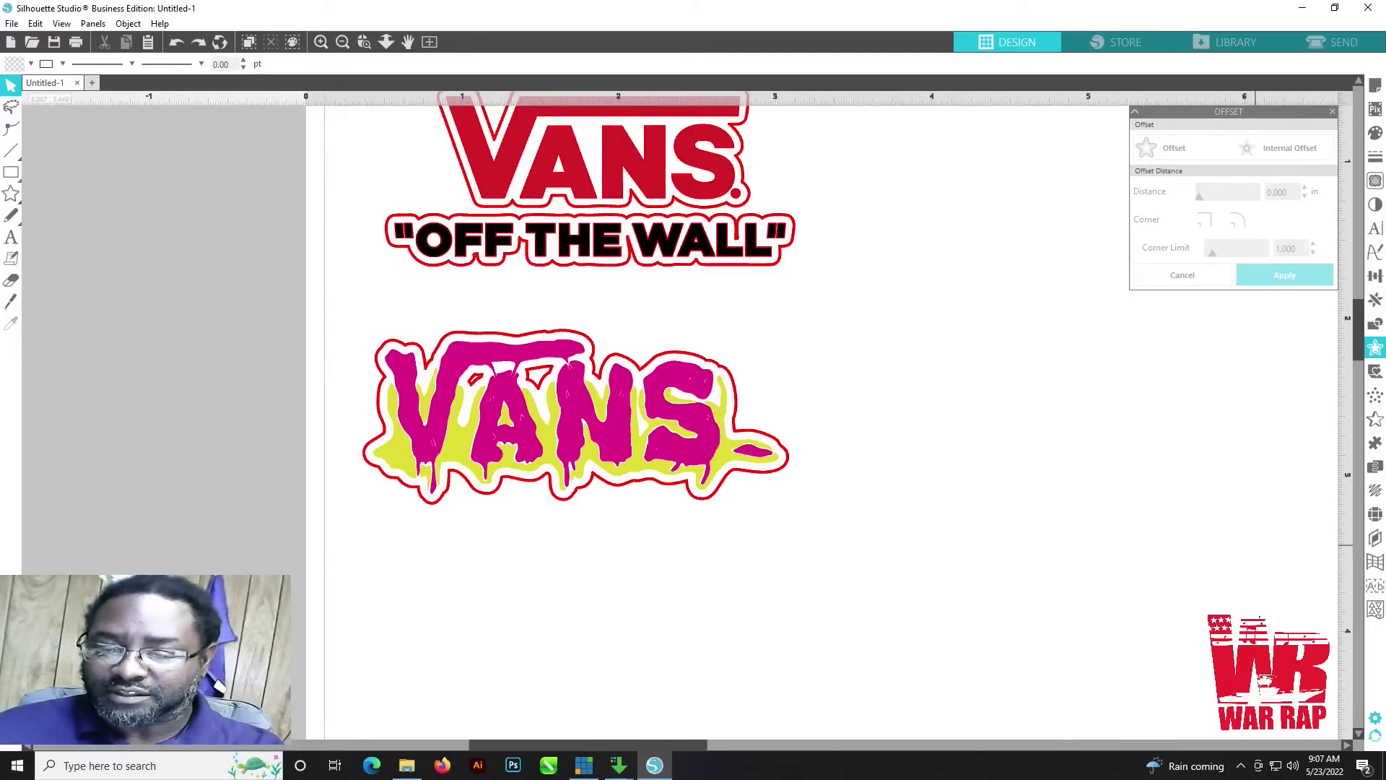
# Step: Bring the "Off the Wall" design with the red VANS label and black background into the document
pyautogui.click(35, 24)
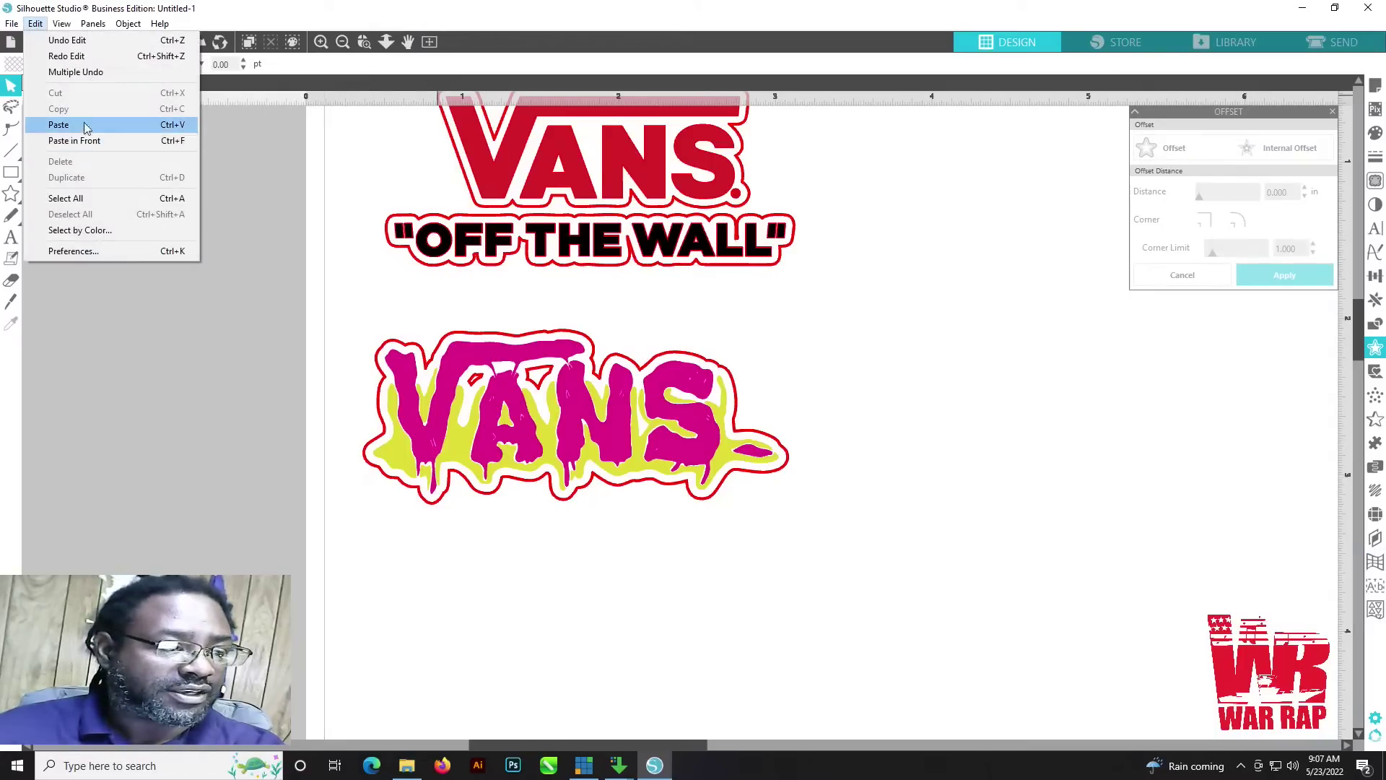
pyautogui.moveTo(64, 24)
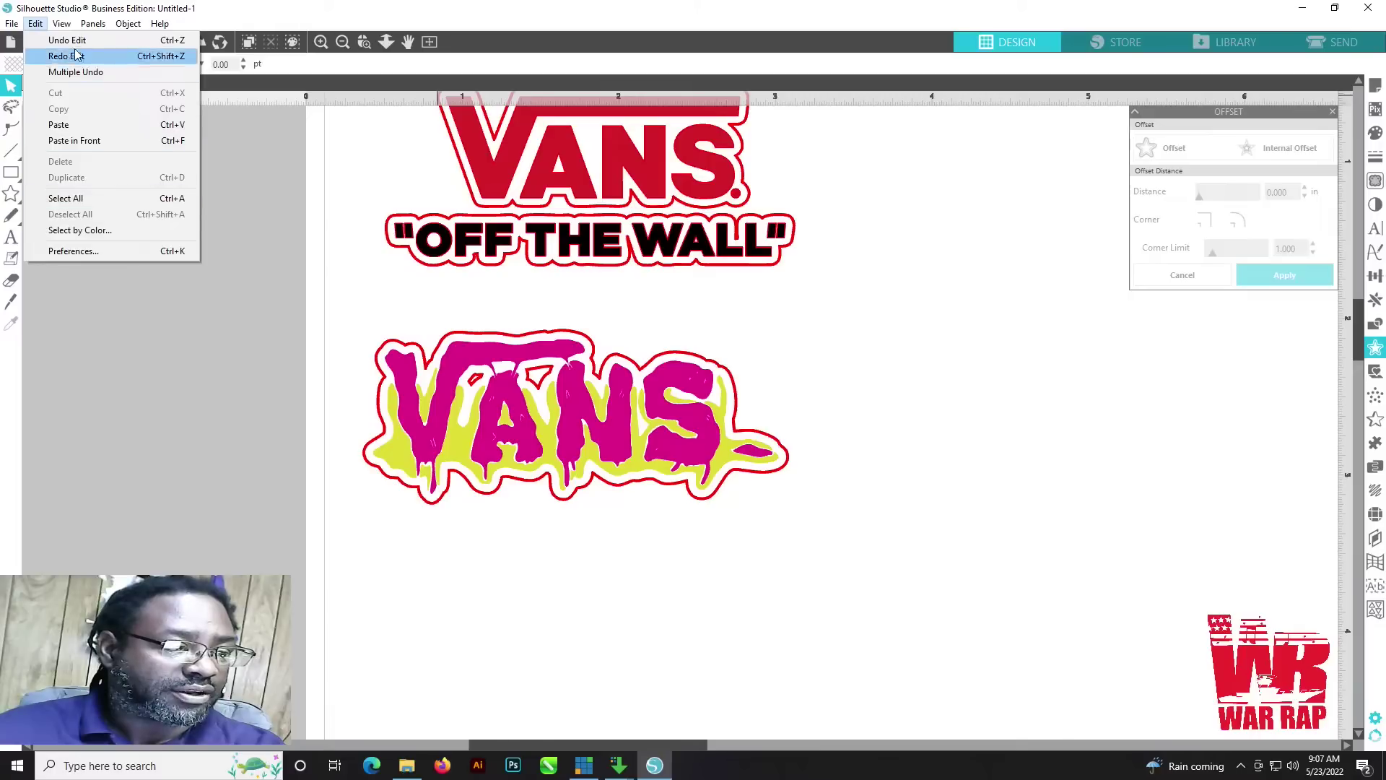
pyautogui.click(57, 123)
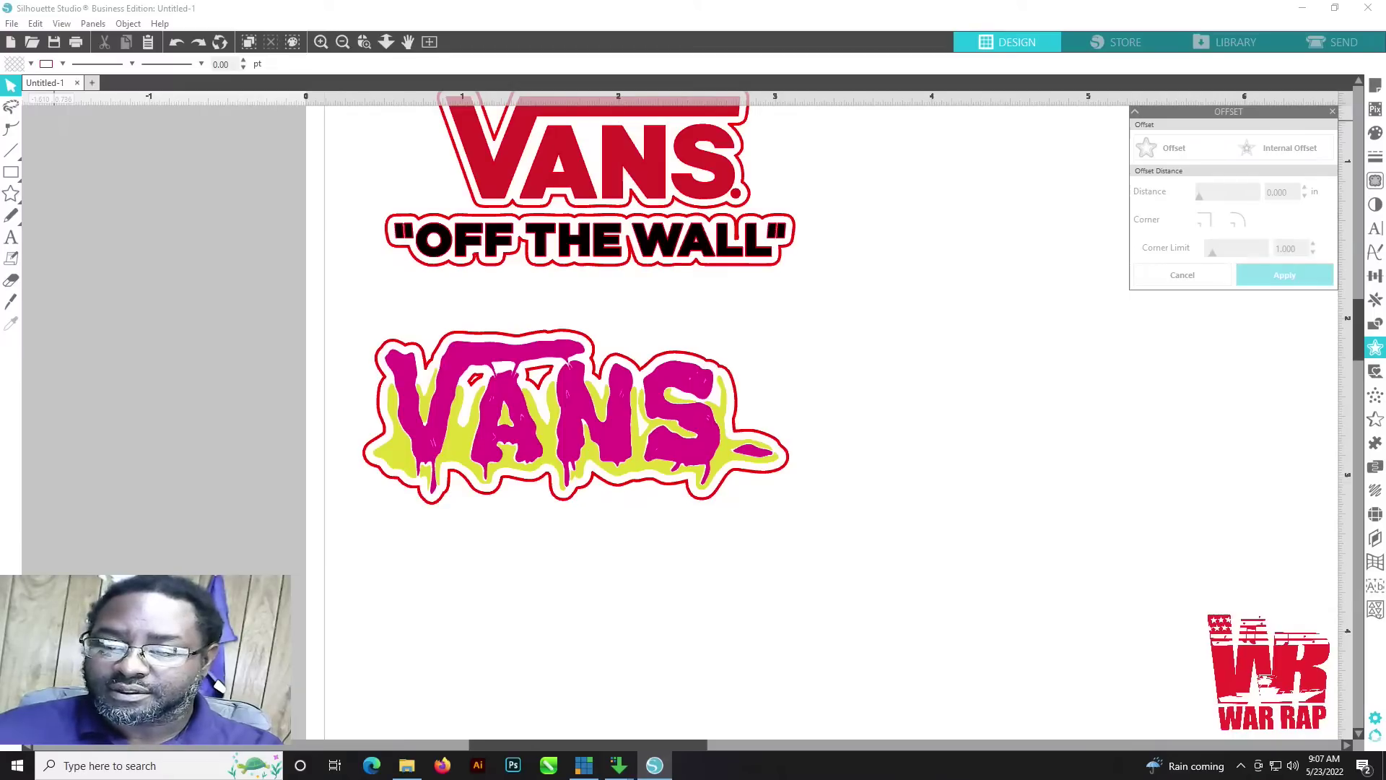
pyautogui.hotkey('ctrl', 'v')
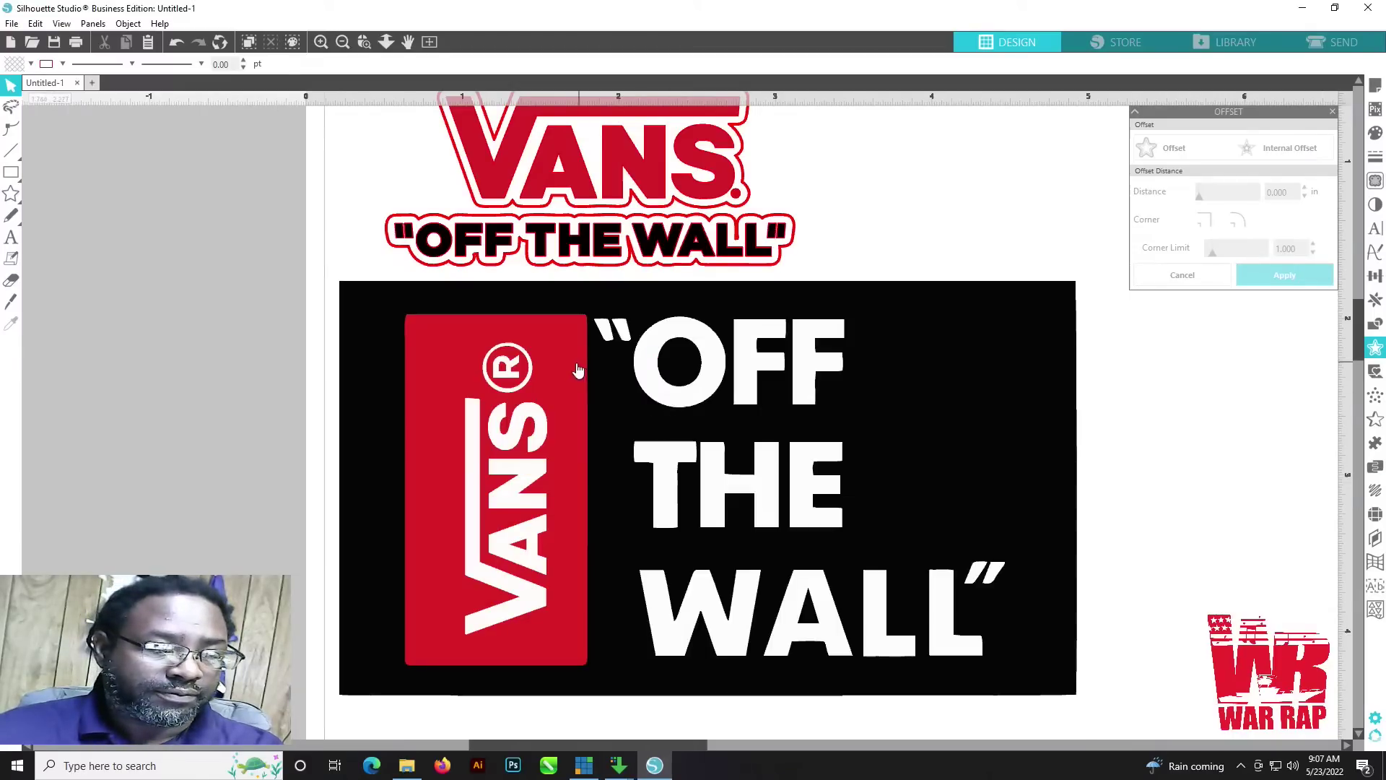
# Step: Cut the black background and the white lettering layer from the label design, and move the red VANS label right of the dripping design
pyautogui.moveTo(376, 315); pyautogui.dragTo(979, 465)
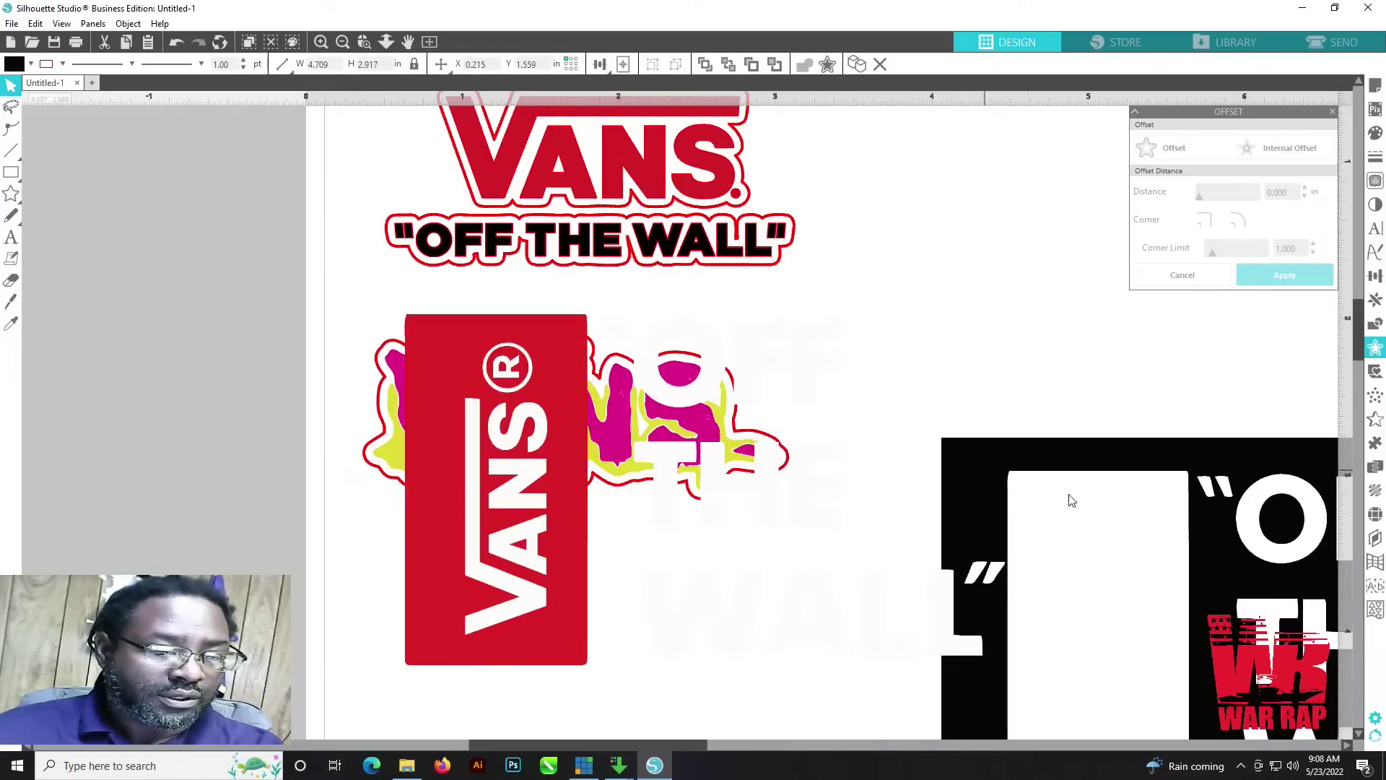
pyautogui.rightClick(1241, 507)
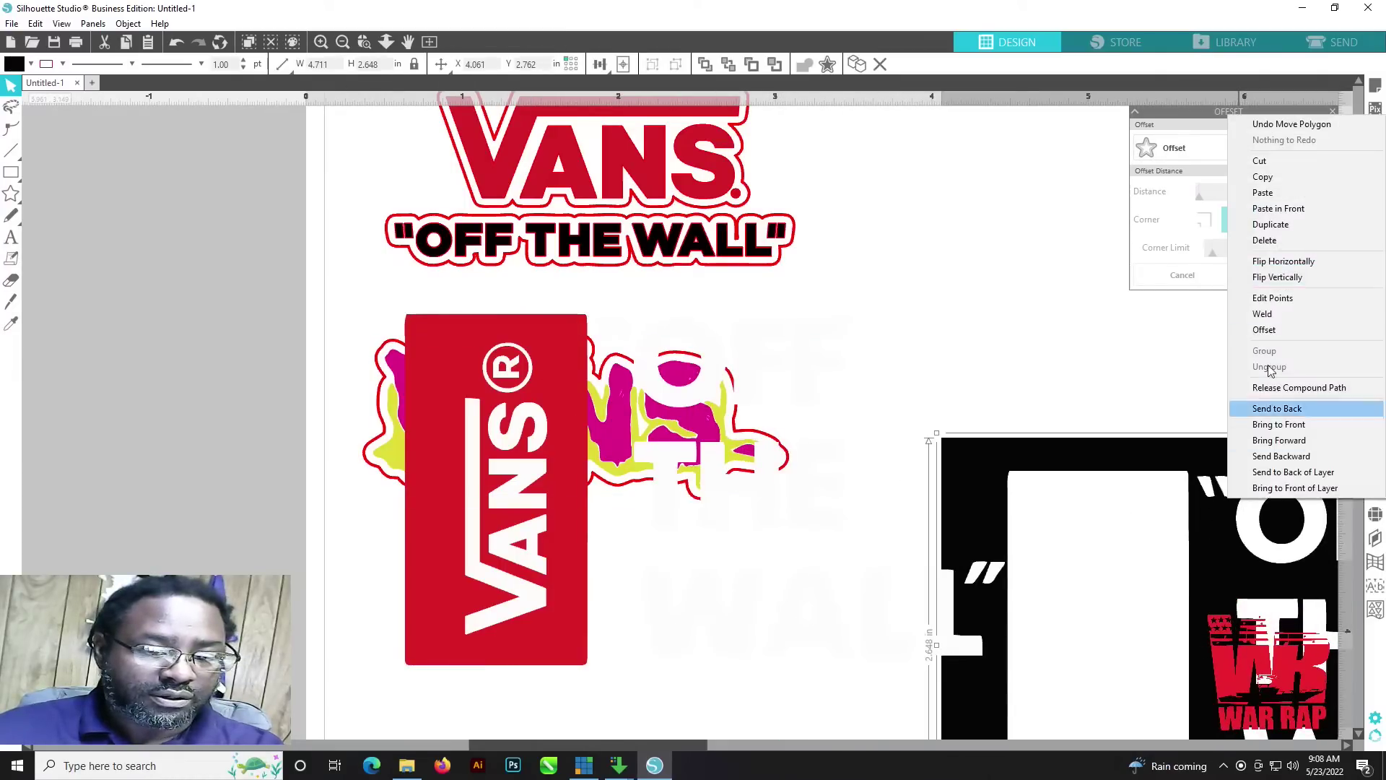
pyautogui.click(1285, 163)
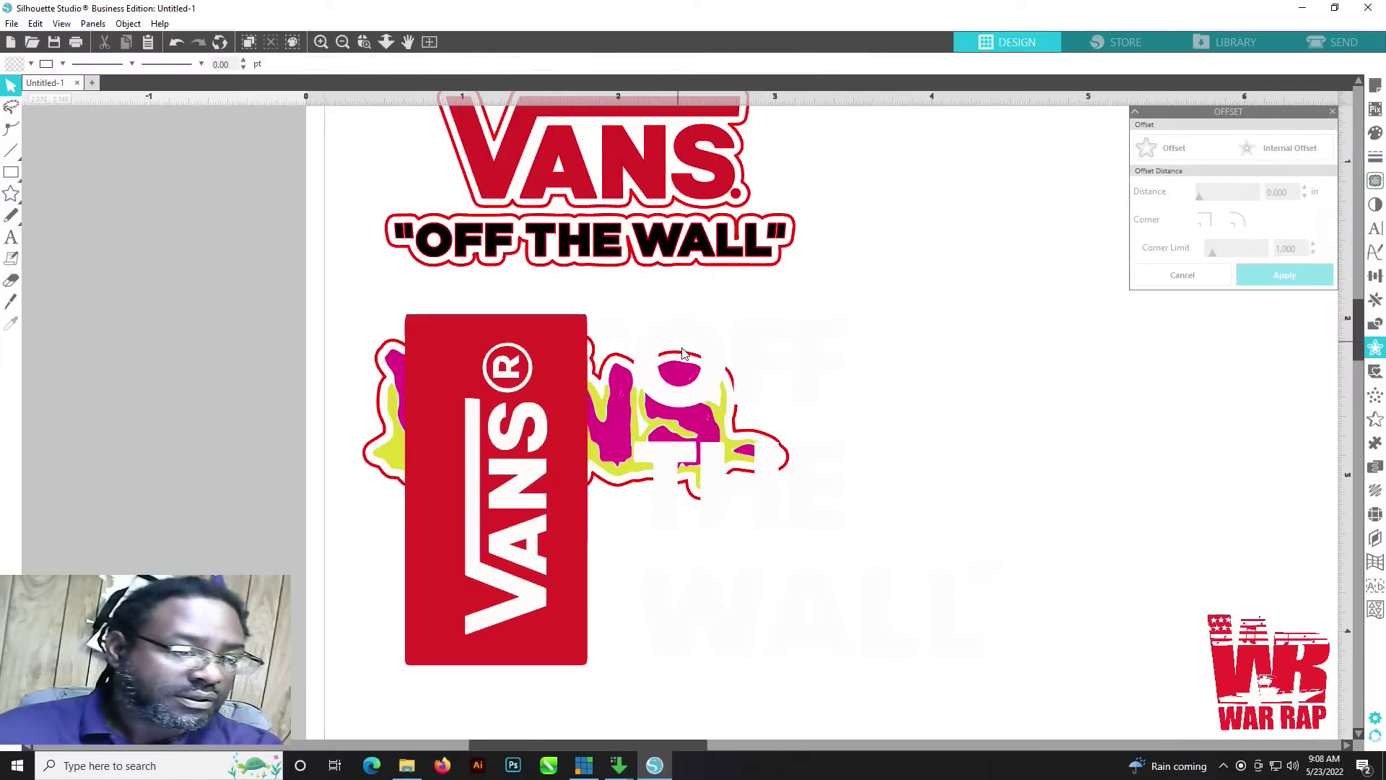
pyautogui.moveTo(702, 393); pyautogui.dragTo(1158, 455)
pyautogui.rightClick(1158, 454)
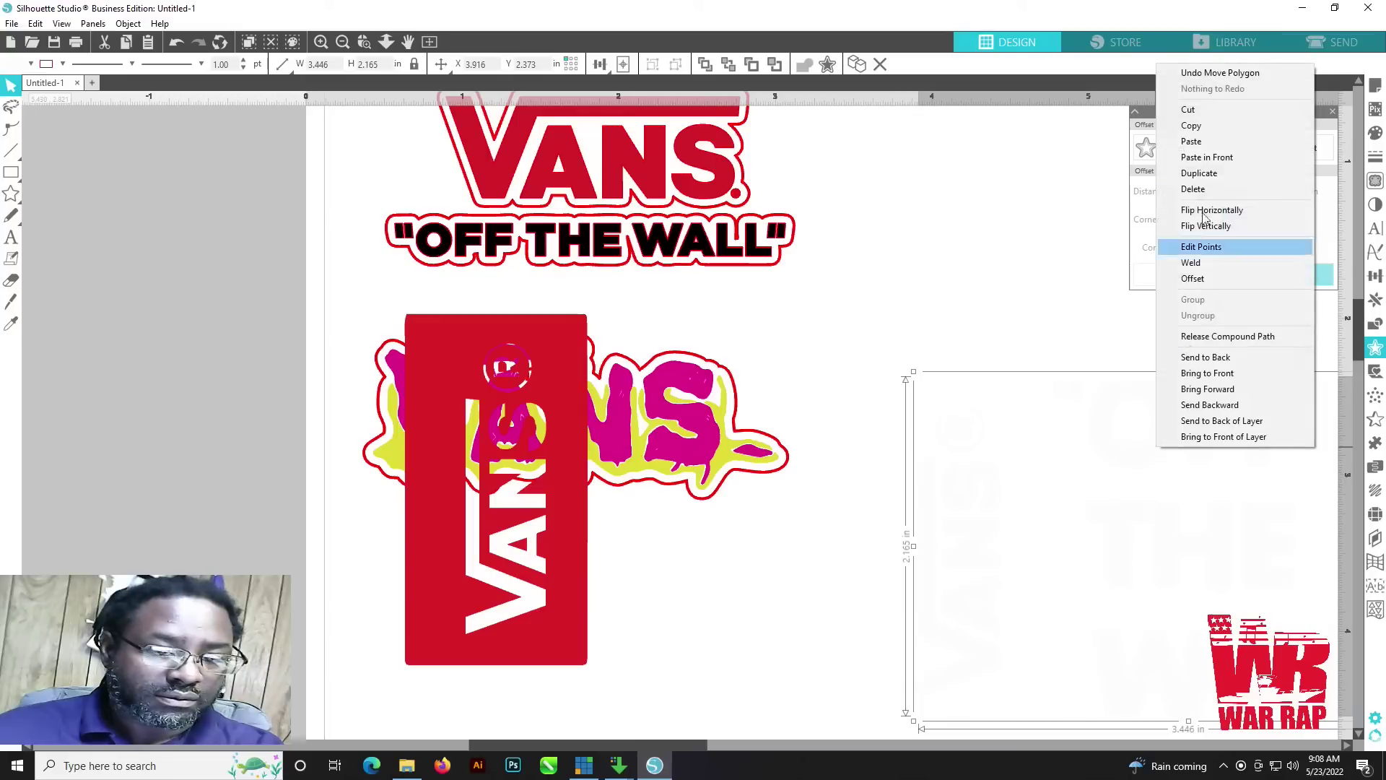
pyautogui.click(1201, 108)
pyautogui.moveTo(564, 569); pyautogui.dragTo(1049, 552)
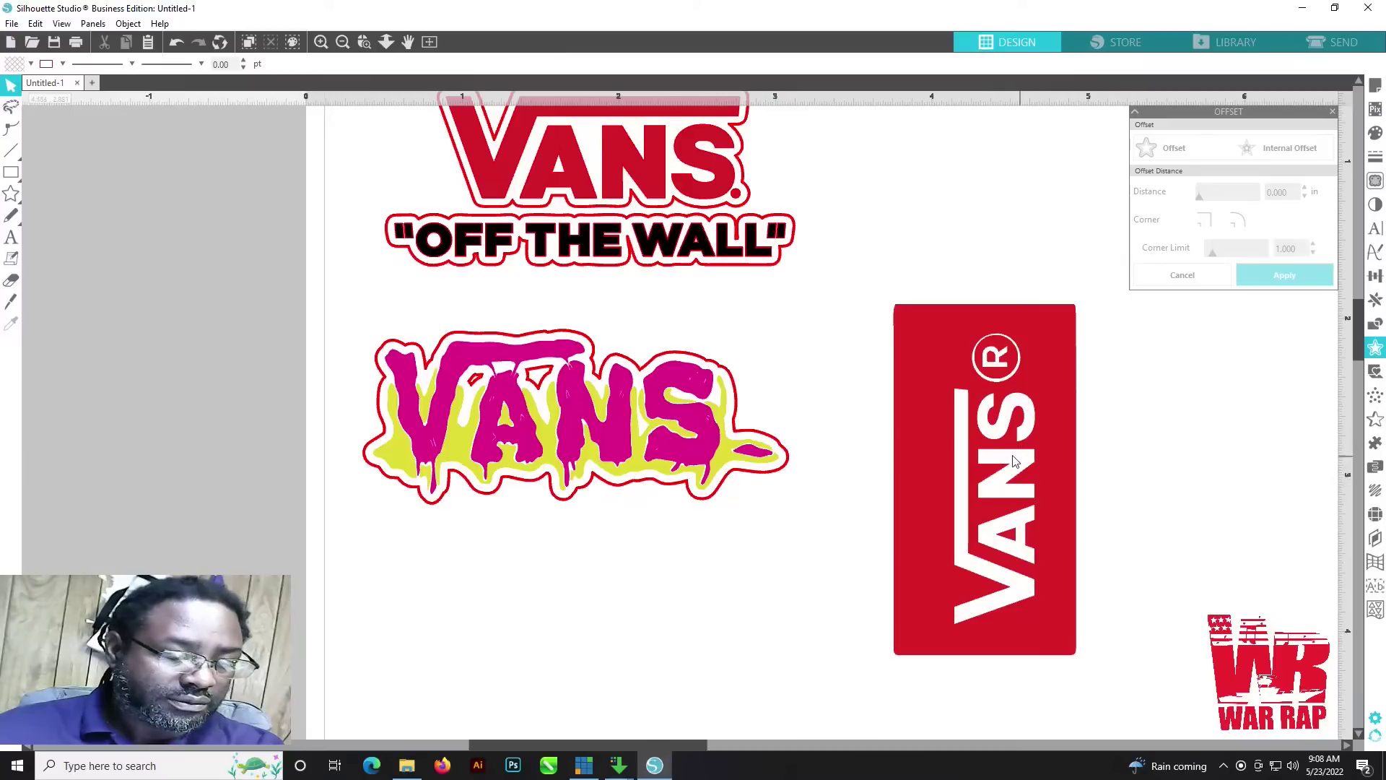
# Step: Release the compound path of the dripping design's offset and cut out its two small inner outlines around the top of the A
pyautogui.click(473, 381)
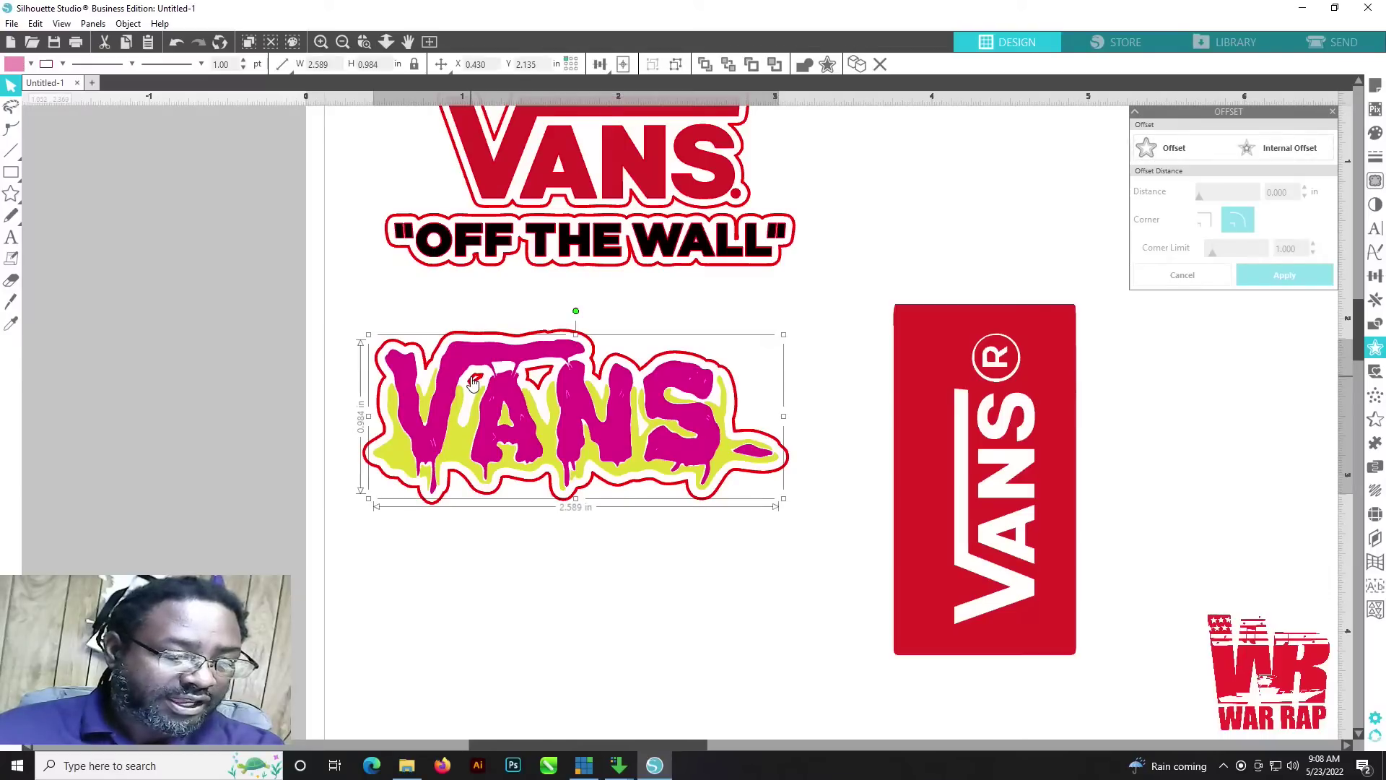
pyautogui.rightClick(473, 382)
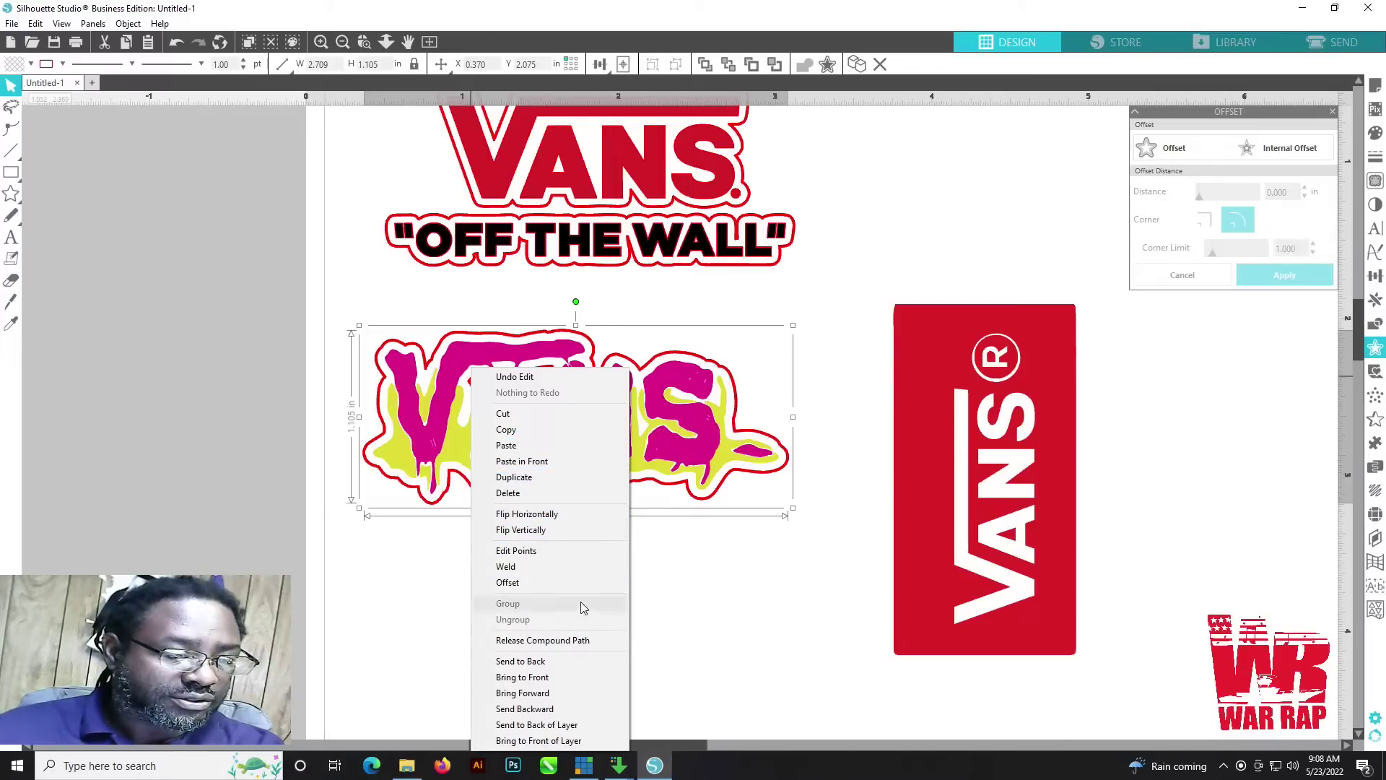
pyautogui.click(587, 639)
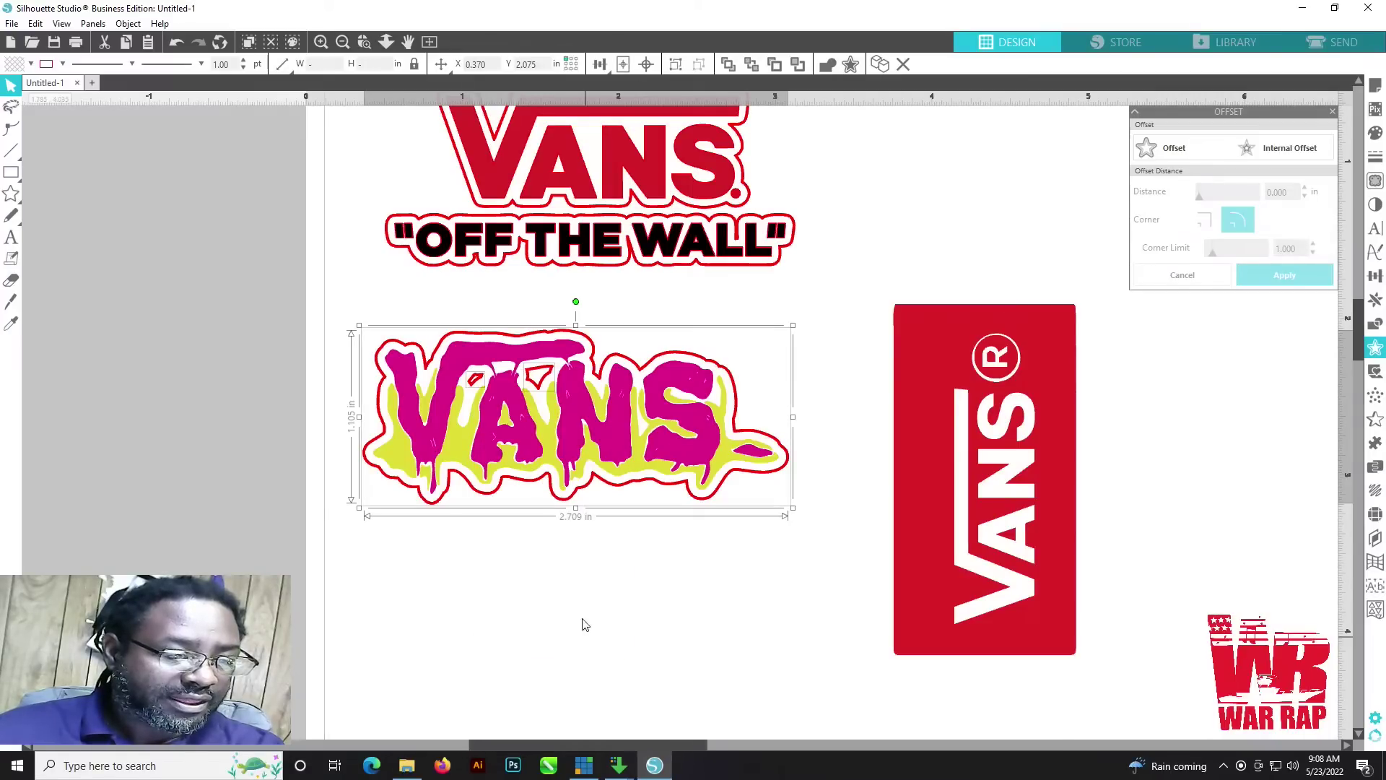
pyautogui.click(536, 376)
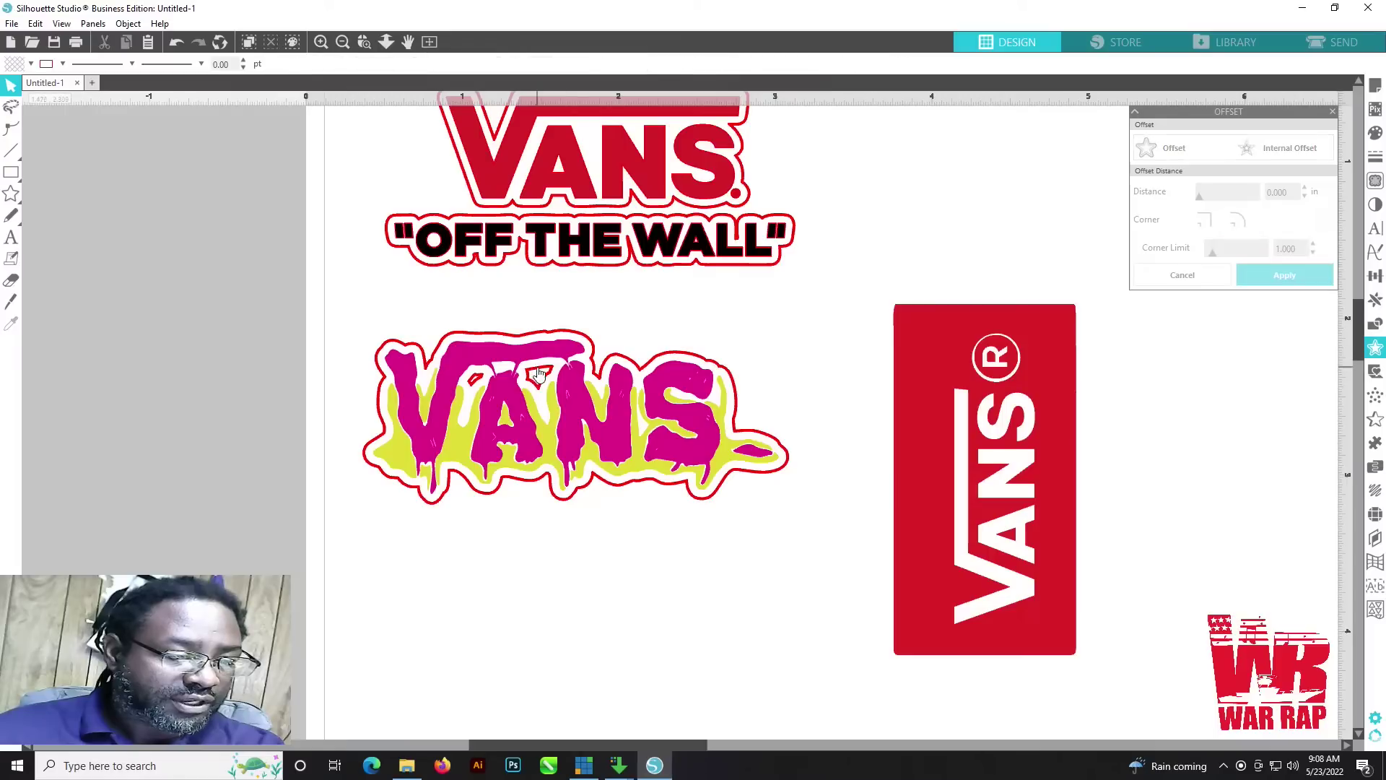
pyautogui.click(537, 371)
pyautogui.rightClick(539, 368)
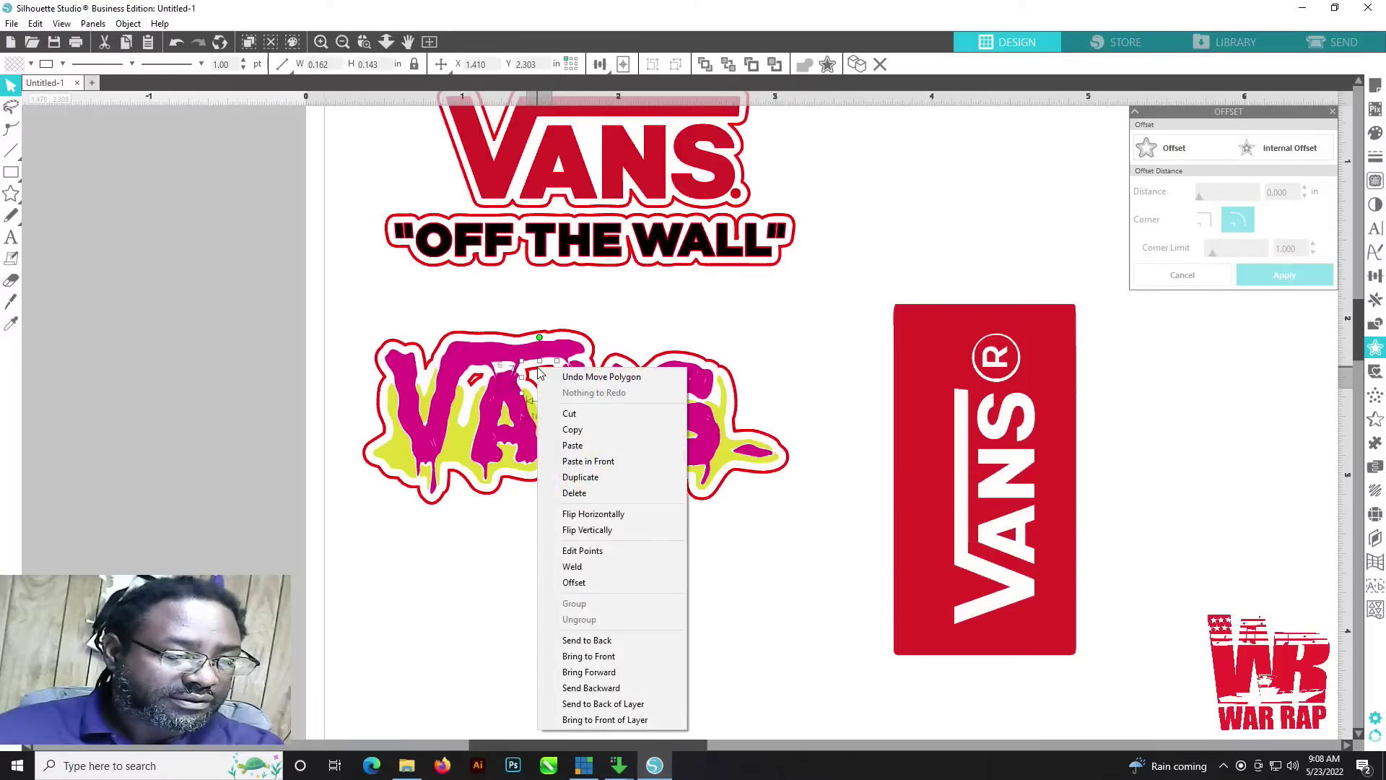
pyautogui.click(585, 413)
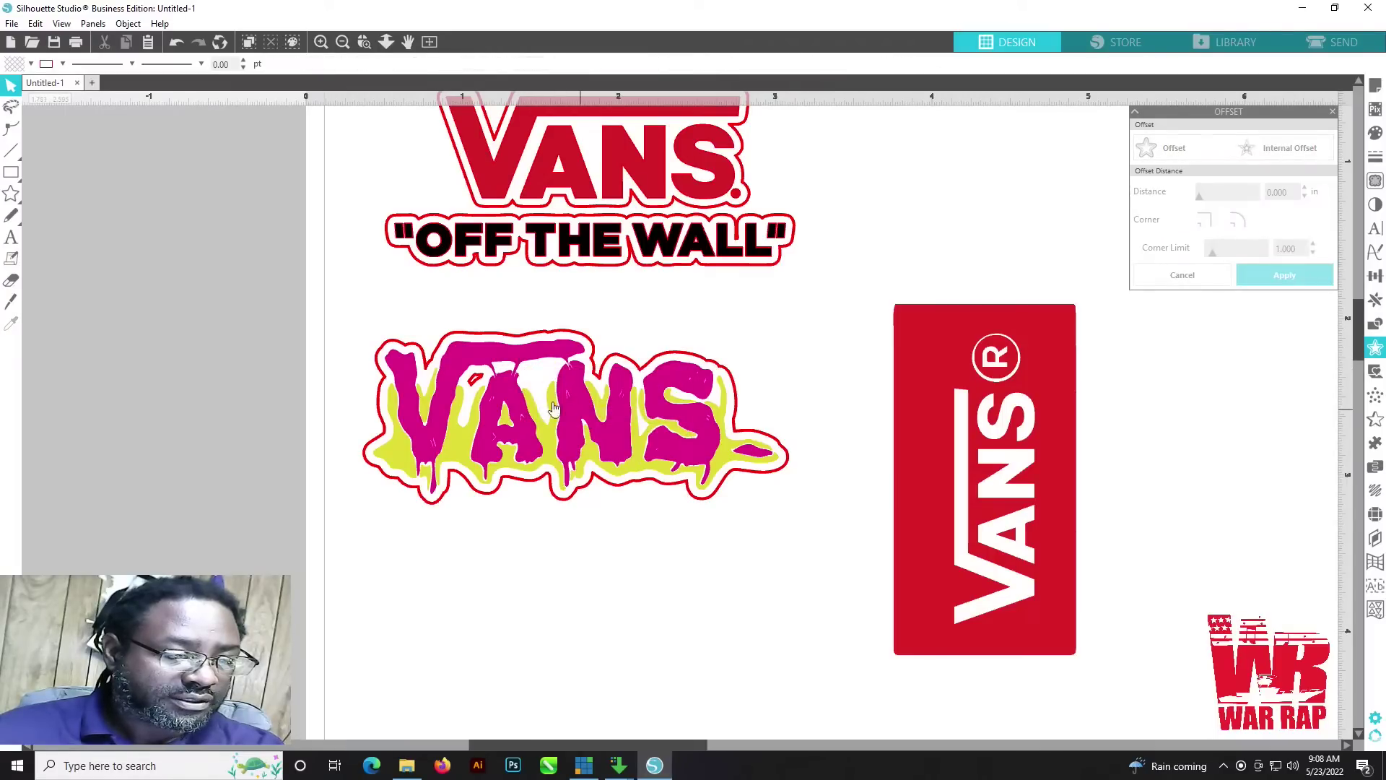
pyautogui.click(476, 382)
pyautogui.rightClick(475, 378)
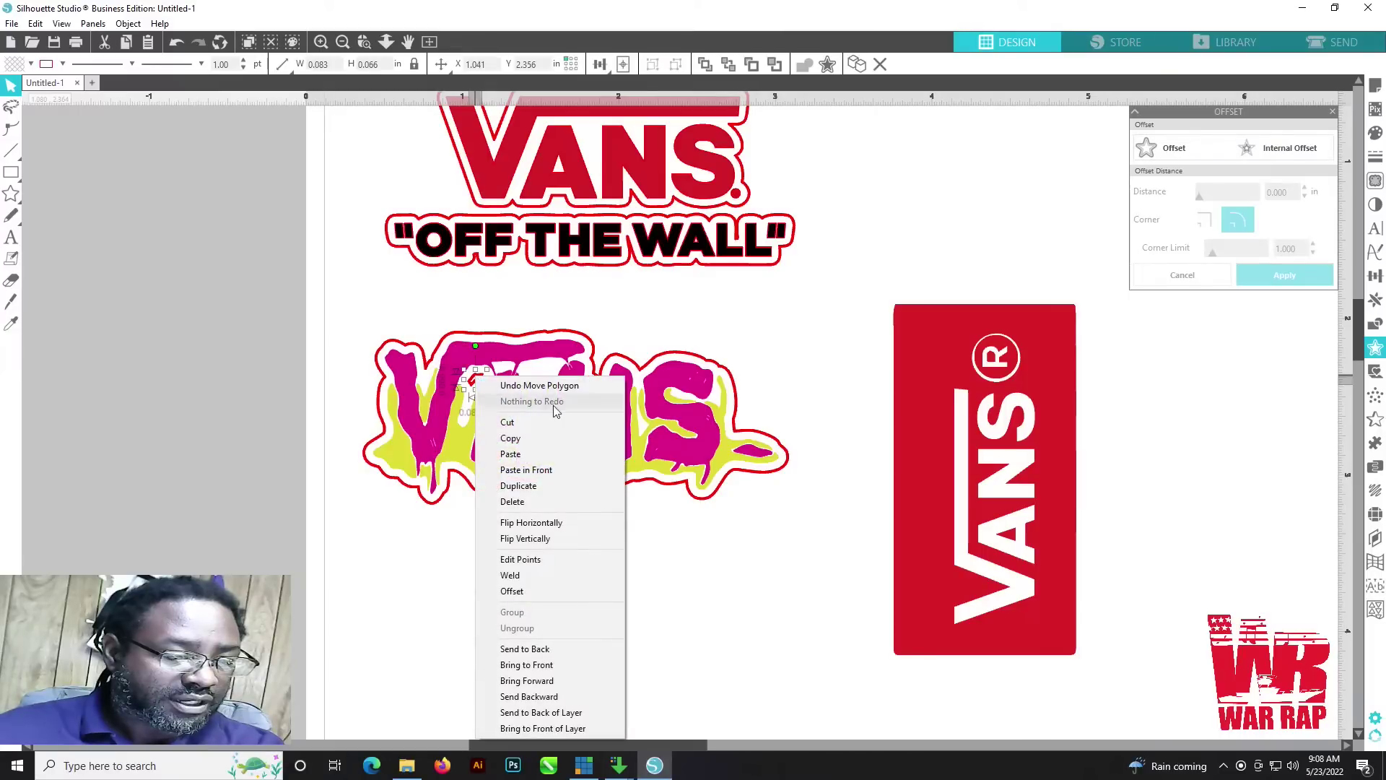
pyautogui.click(547, 424)
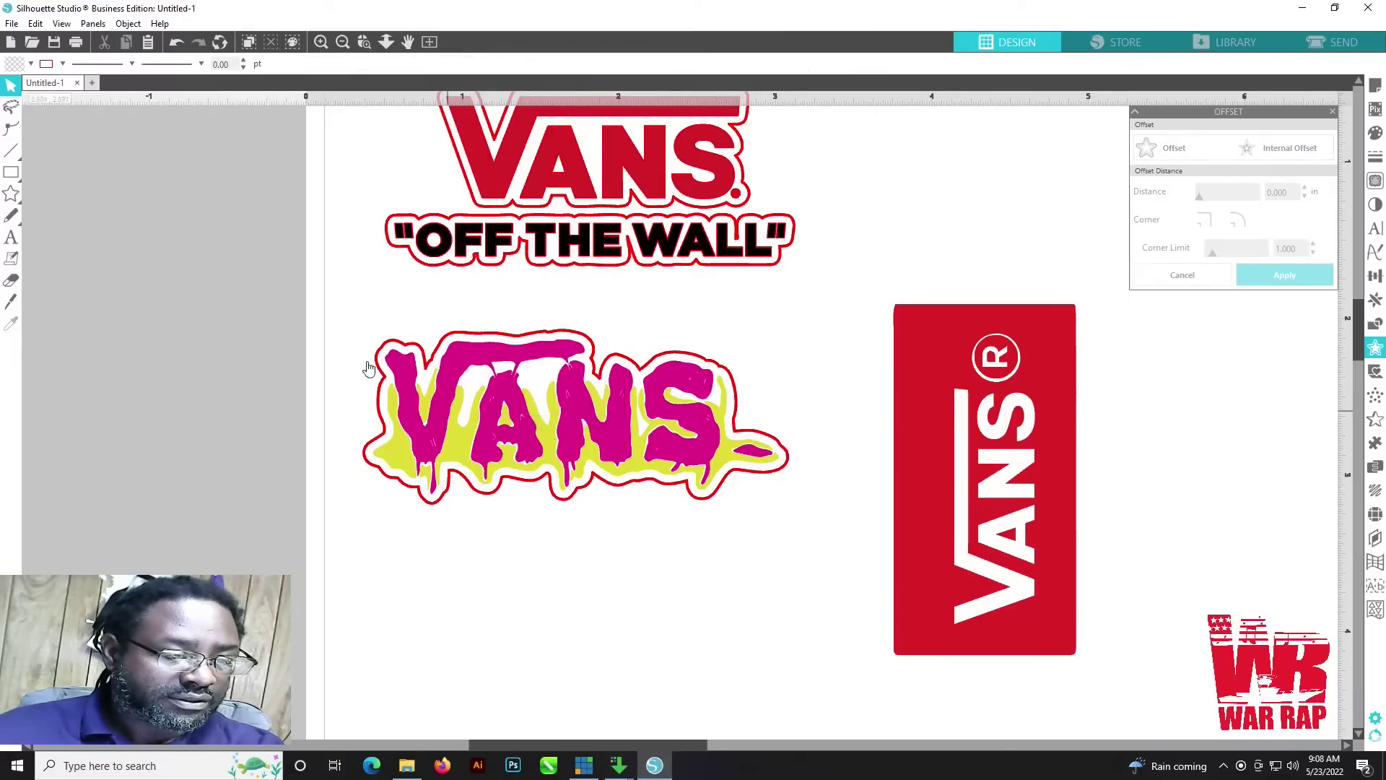
# Step: Group the dripping VANS design together with its outer offset outline
pyautogui.click(703, 453)
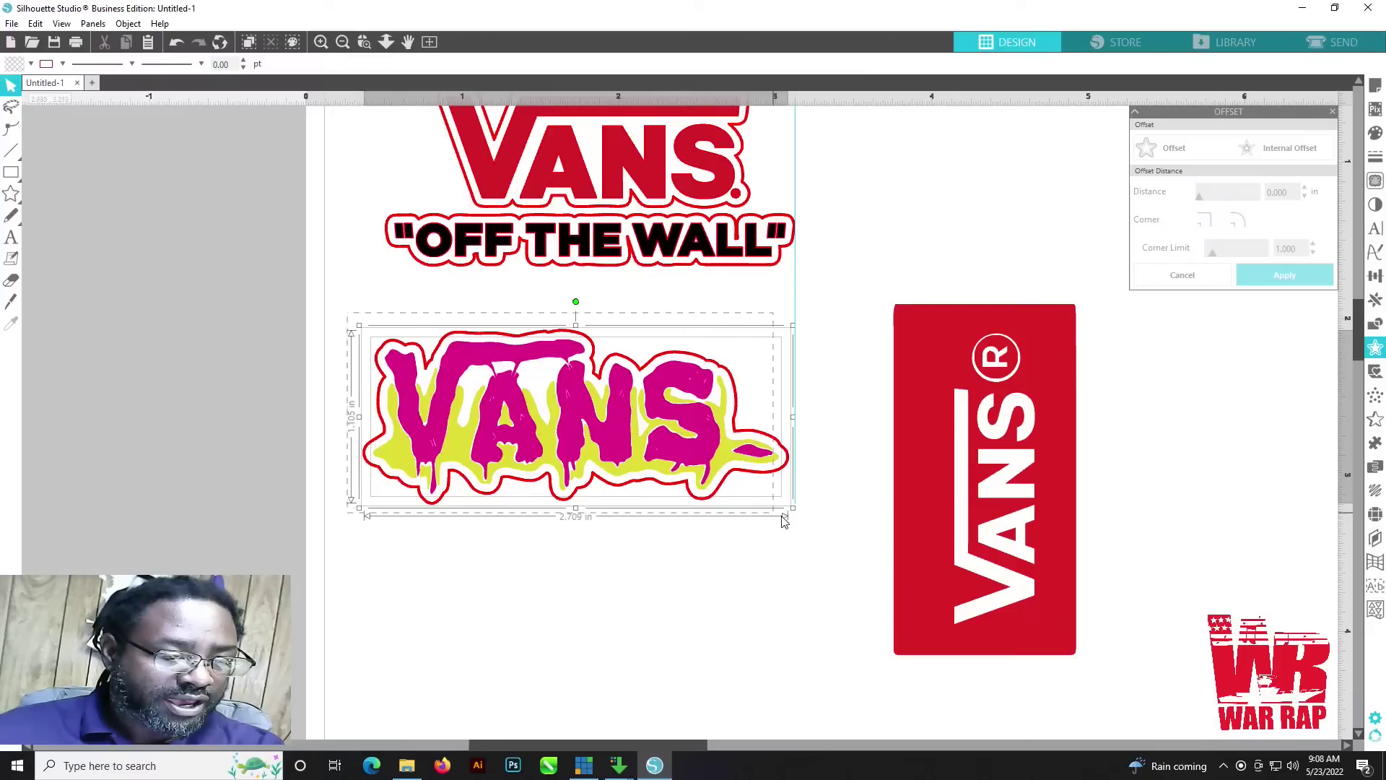
pyautogui.rightClick(755, 500)
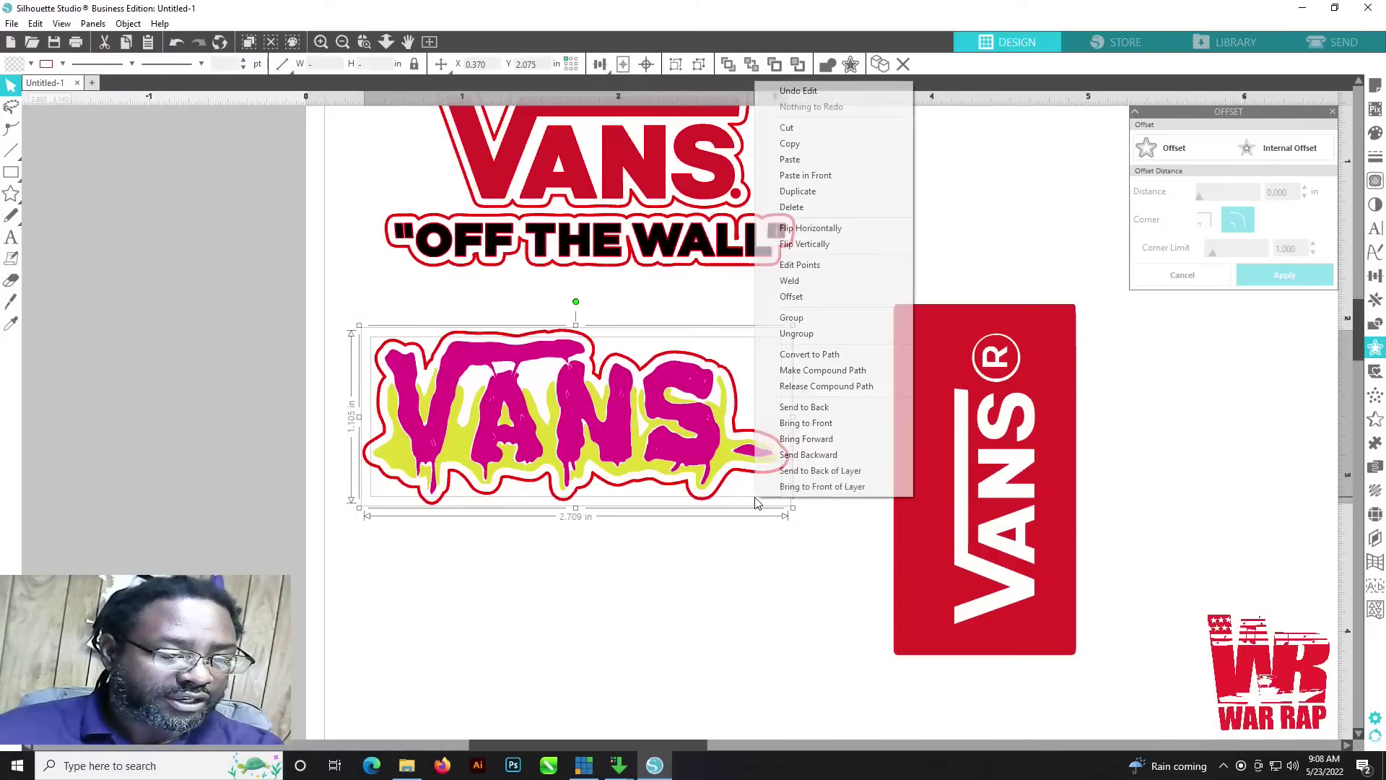
pyautogui.click(834, 335)
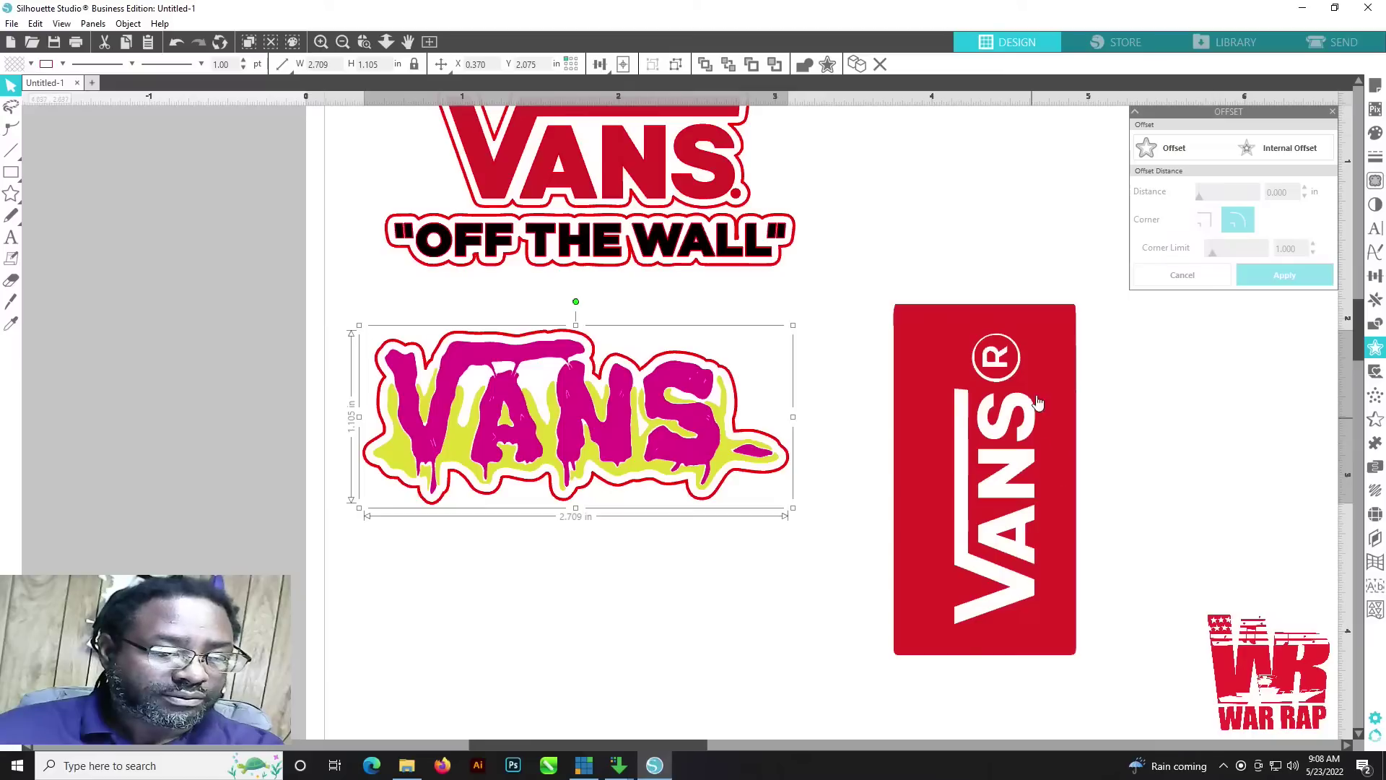
# Step: Rotate the red VANS label a quarter turn so its lettering reads horizontally, and close the offset settings
pyautogui.click(994, 371)
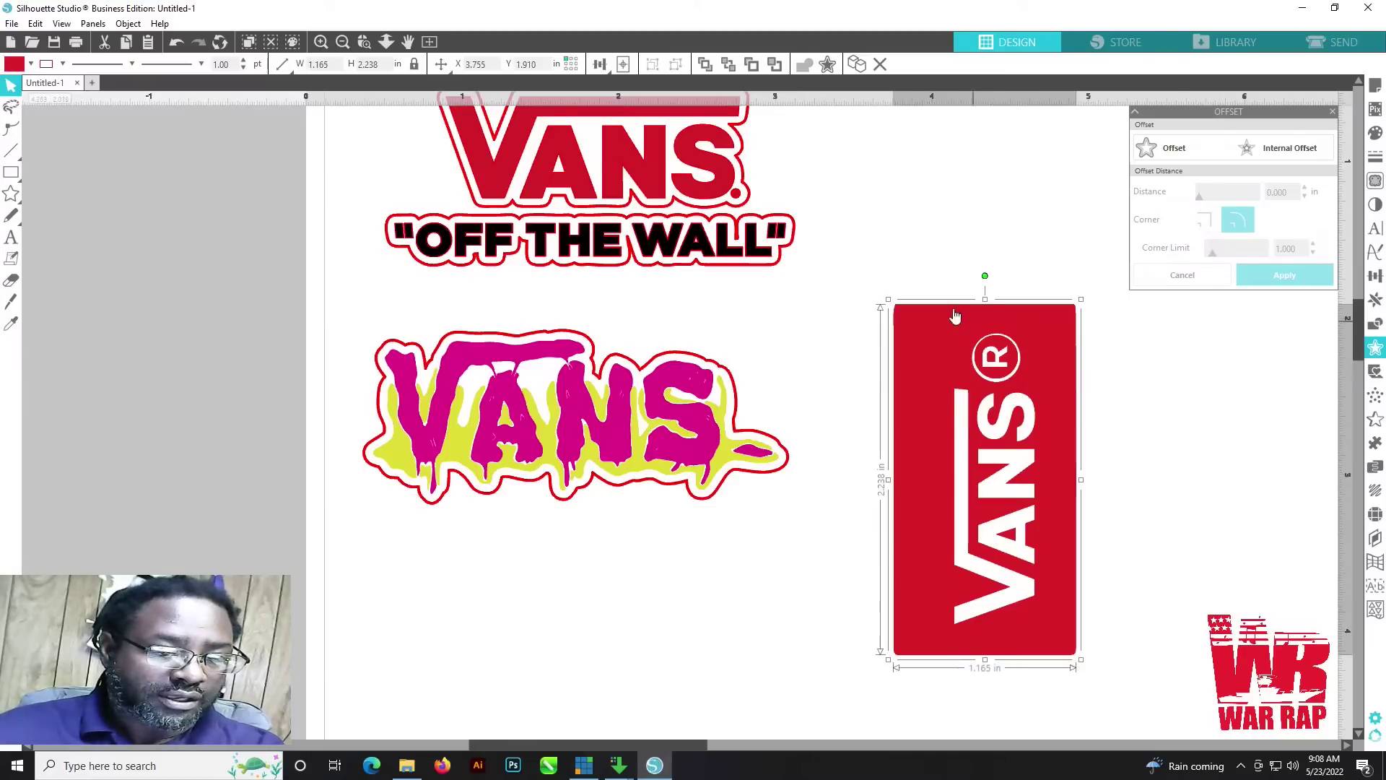
pyautogui.moveTo(986, 278); pyautogui.dragTo(1188, 482)
pyautogui.click(1213, 520)
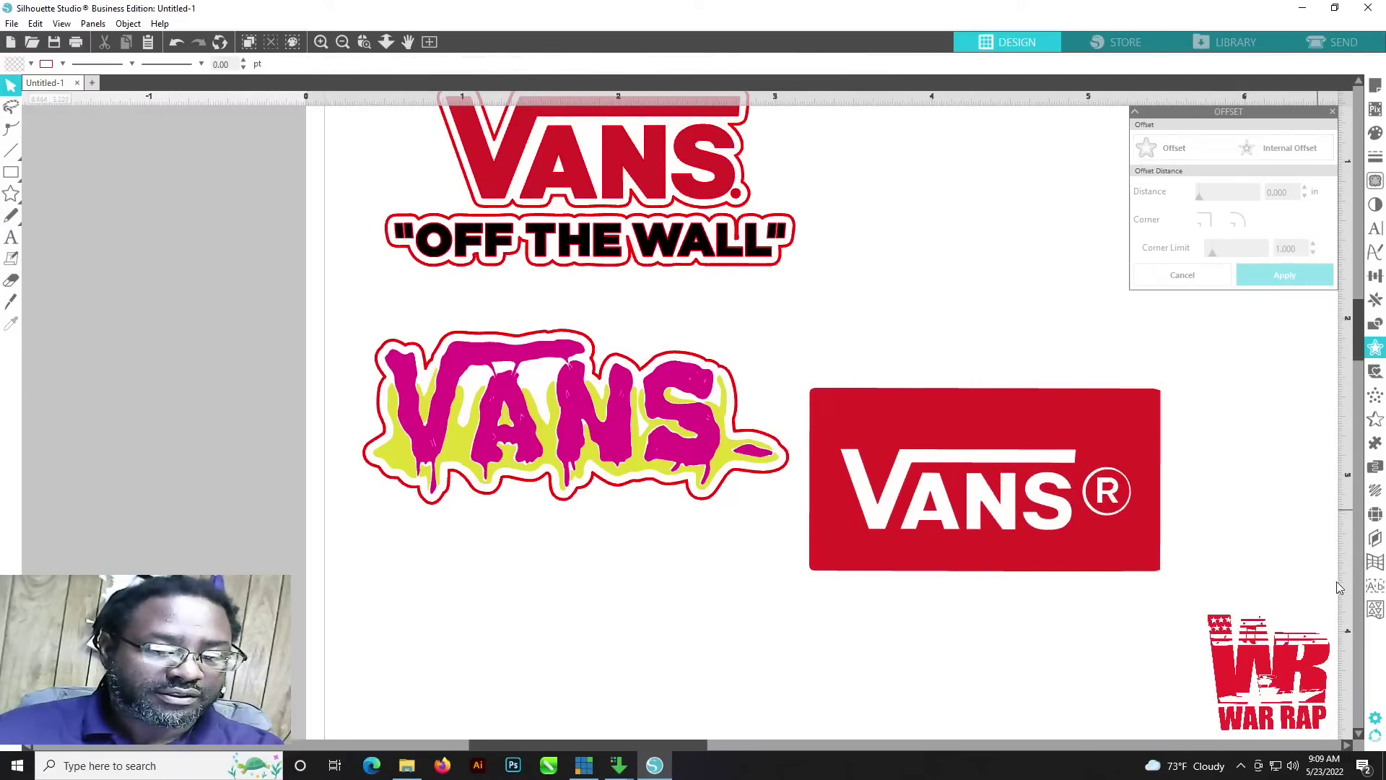
pyautogui.scroll(3, 1310, 509)
pyautogui.scroll(1, 1310, 509)
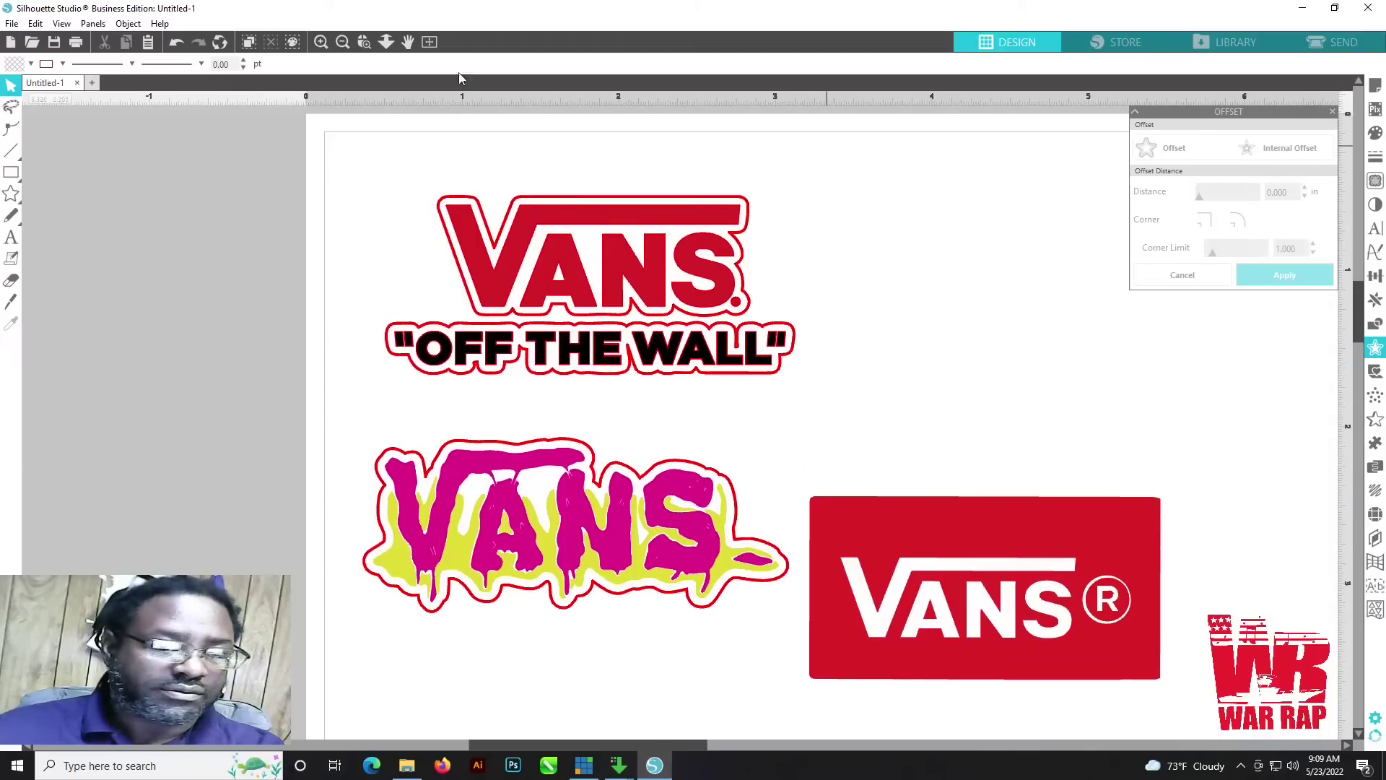
pyautogui.click(1333, 113)
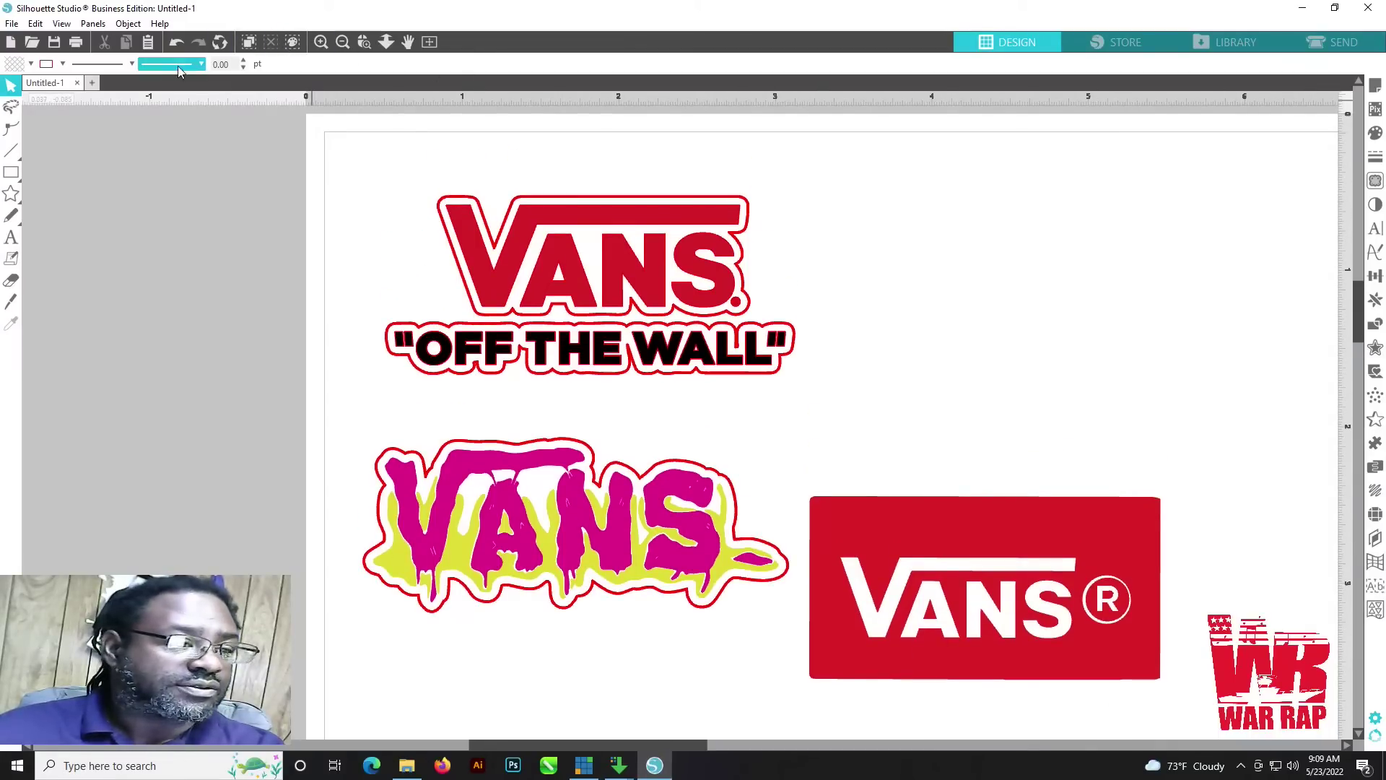
# Step: Move the red VANS label into the upper right corner of the page
pyautogui.click(342, 45)
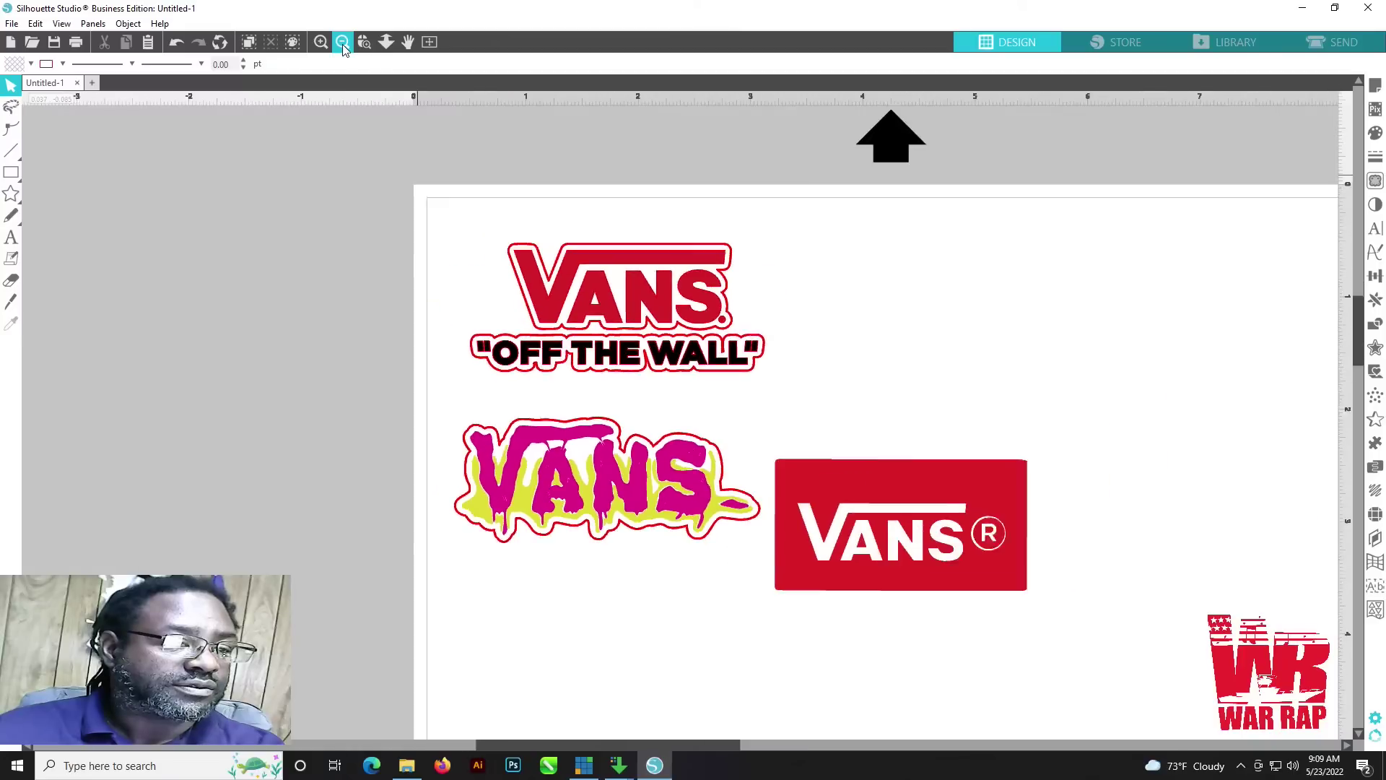
pyautogui.click(343, 45)
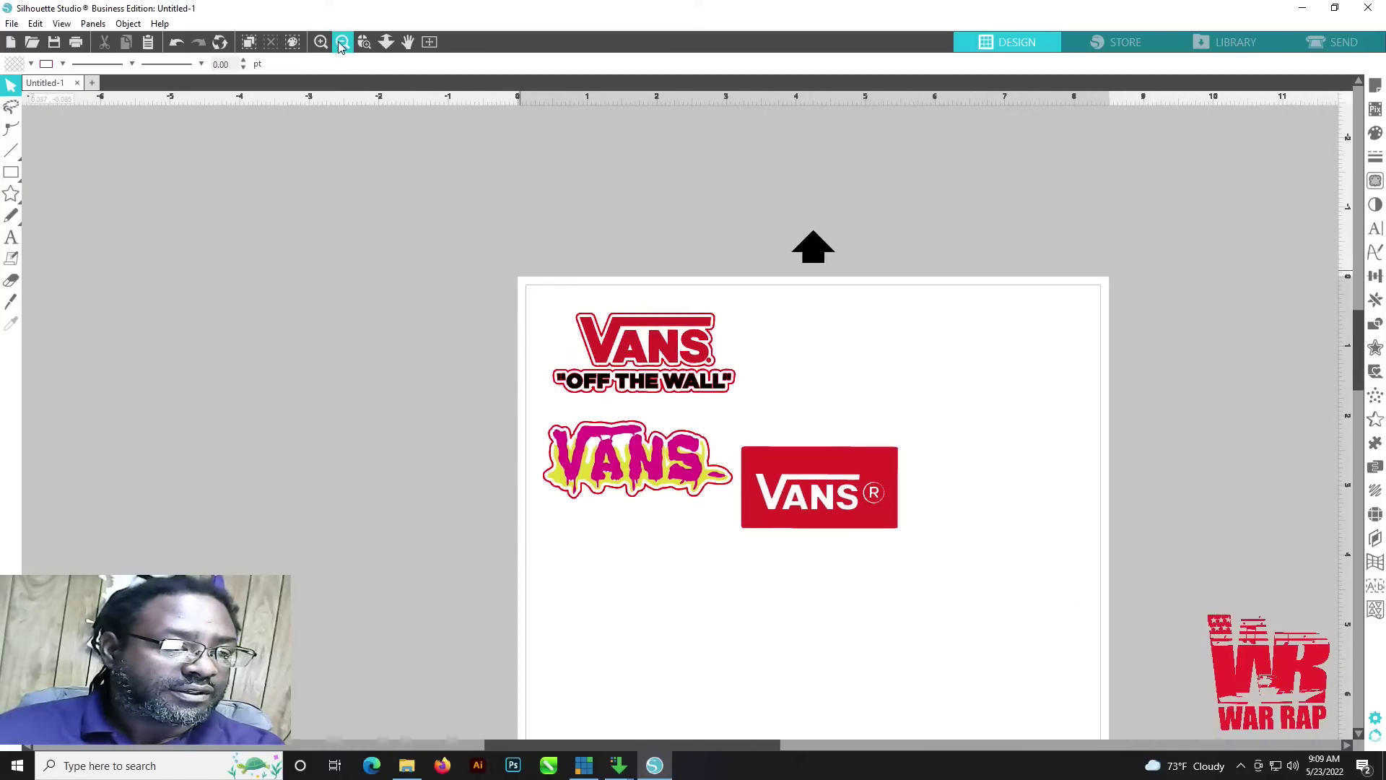
pyautogui.click(339, 42)
pyautogui.scroll(-4, 944, 354)
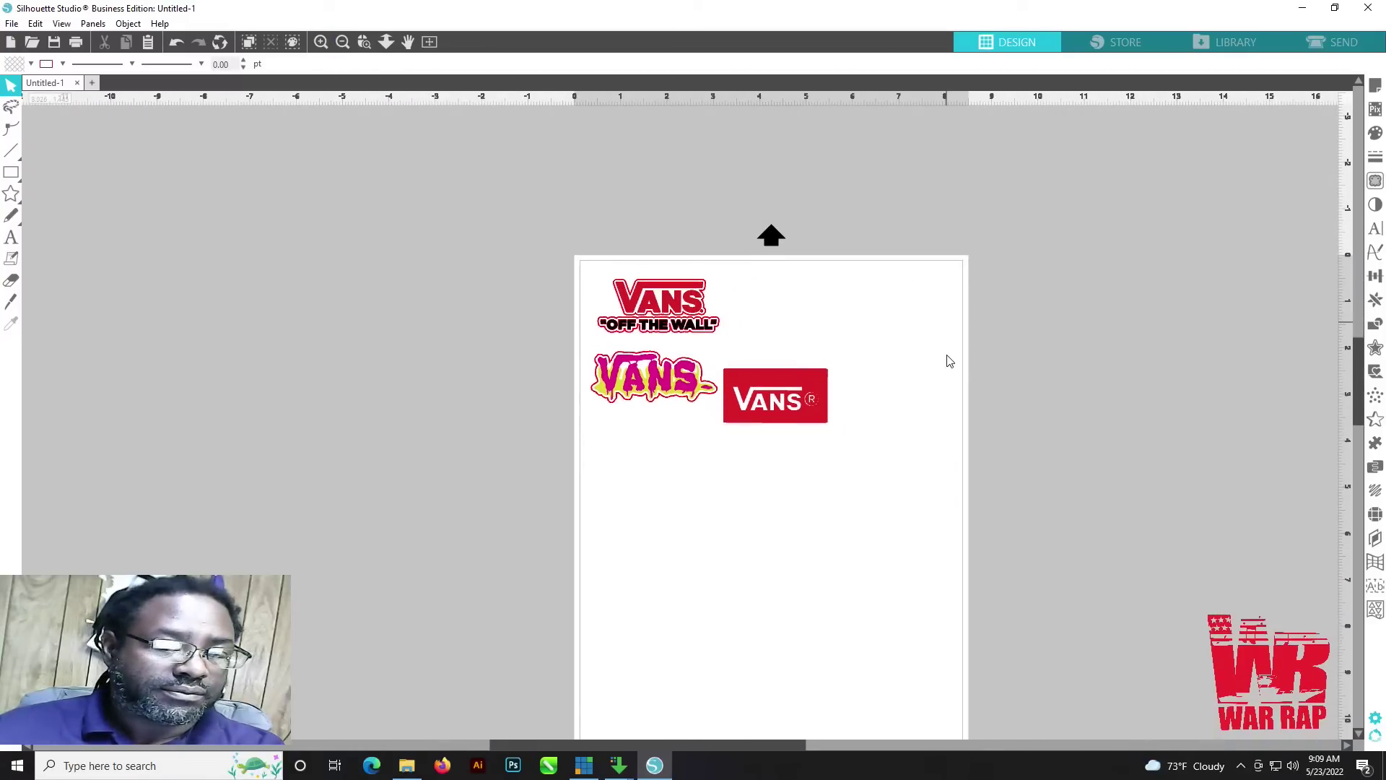
pyautogui.scroll(-1, 945, 351)
pyautogui.moveTo(800, 314); pyautogui.dragTo(908, 221)
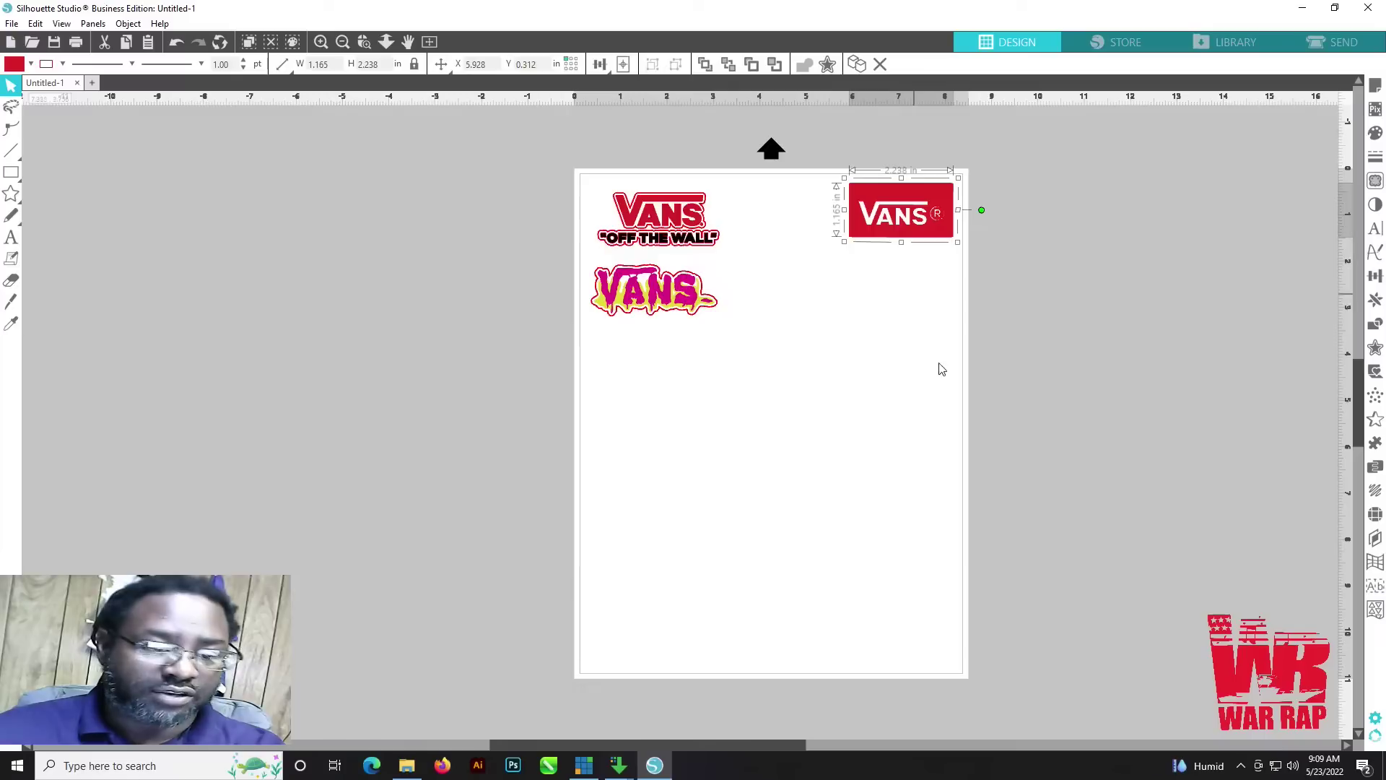
# Step: Duplicate the red VANS label three times, stacking the copies below it along the right edge of the page
pyautogui.rightClick(895, 208)
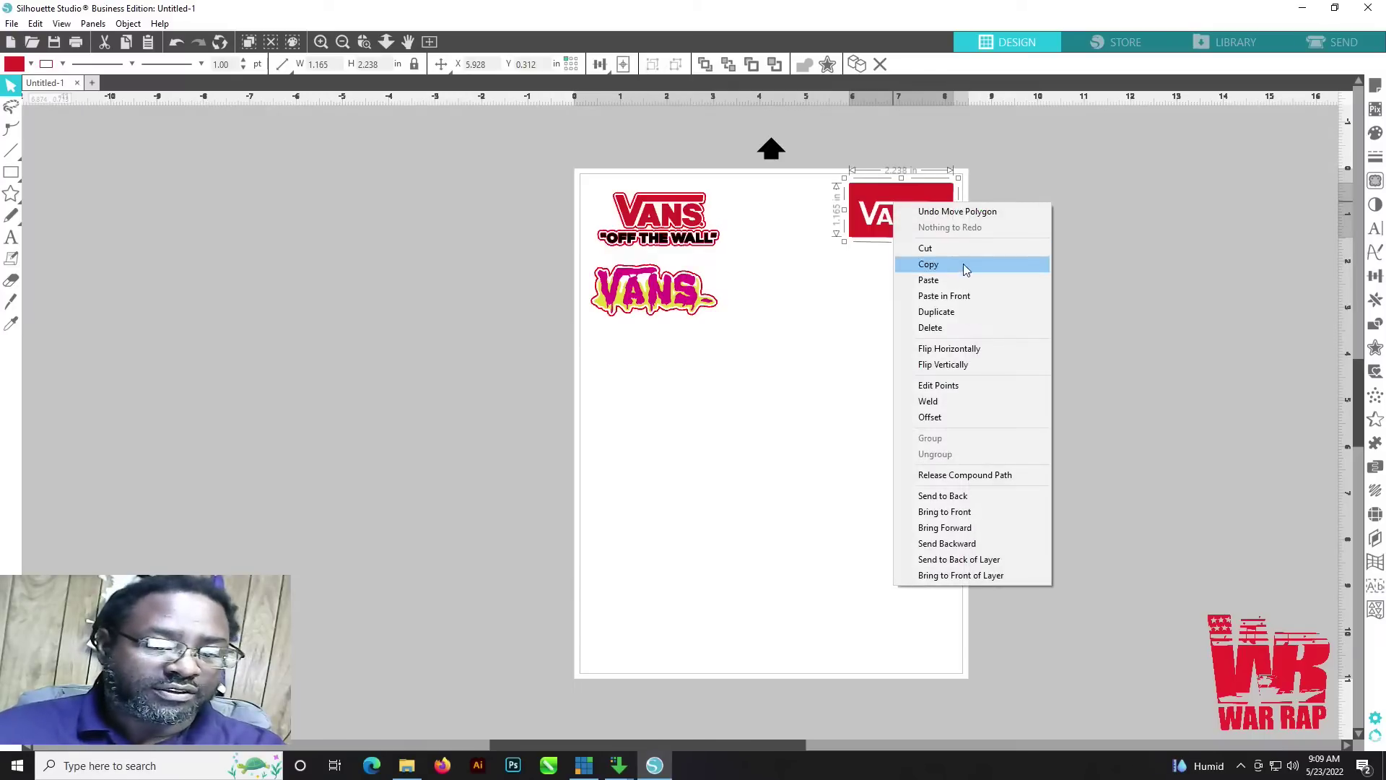
pyautogui.click(955, 312)
pyautogui.moveTo(911, 223); pyautogui.dragTo(897, 392)
pyautogui.rightClick(898, 302)
pyautogui.click(938, 409)
pyautogui.rightClick(897, 392)
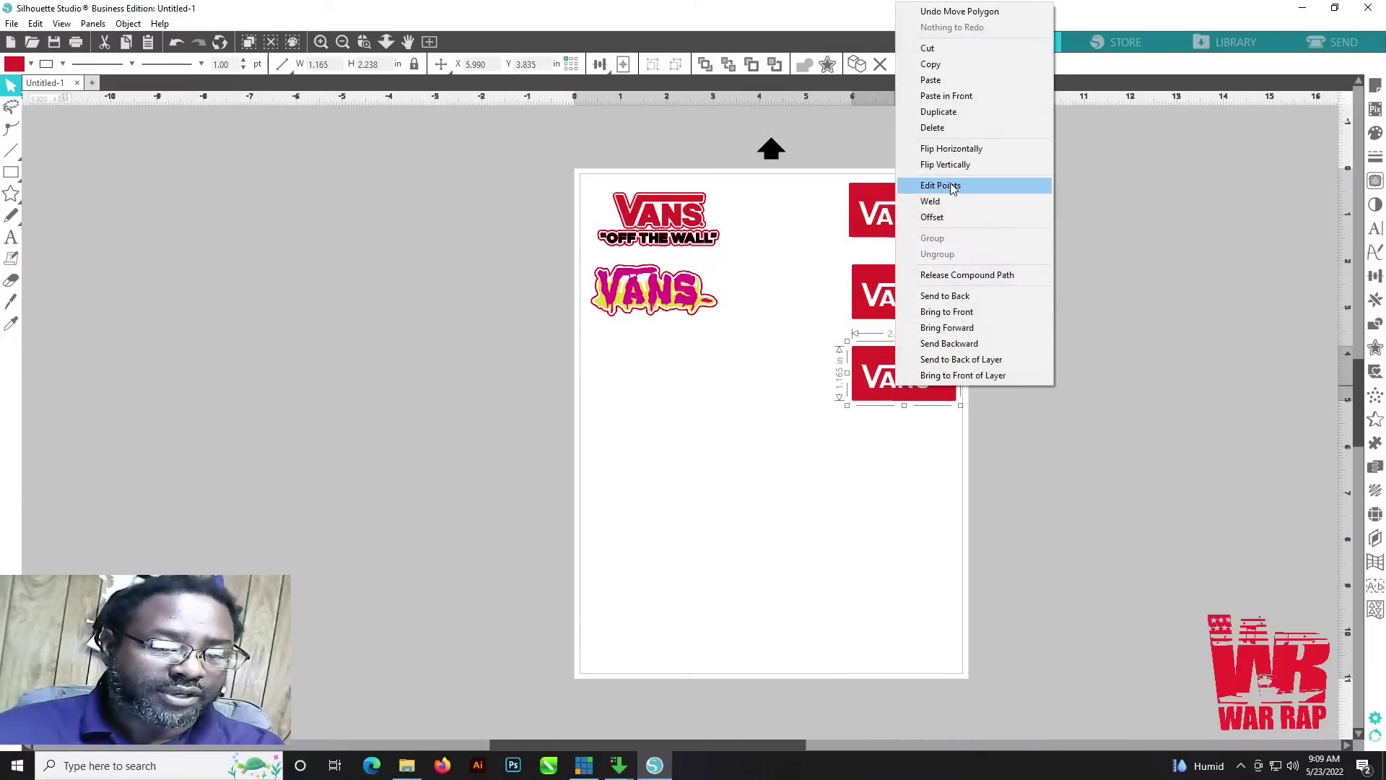
pyautogui.click(938, 112)
pyautogui.moveTo(920, 368); pyautogui.dragTo(902, 635)
# Step: Add two more red label copies to make a column of six, and line up the third and bottom labels with the others
pyautogui.rightClick(917, 445)
pyautogui.click(961, 171)
pyautogui.rightClick(903, 536)
pyautogui.click(949, 260)
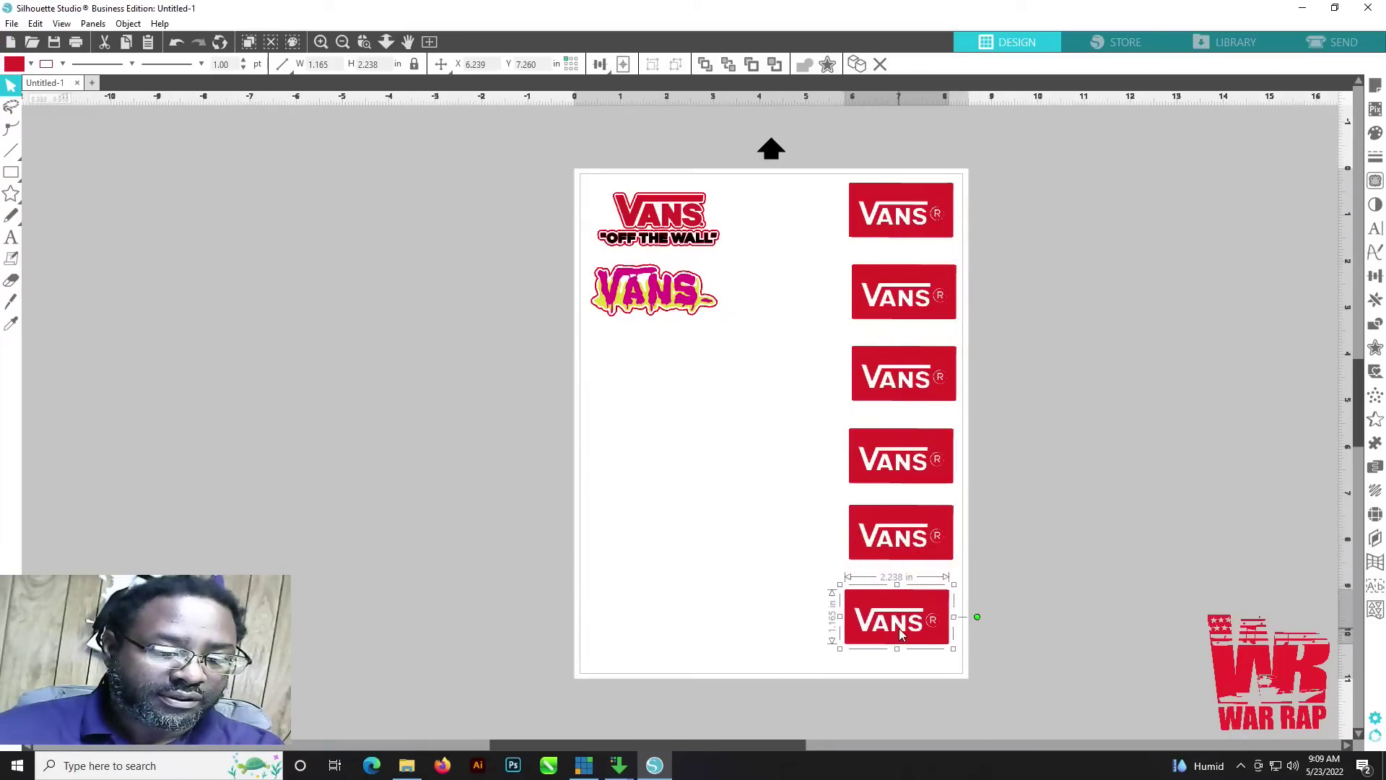
pyautogui.click(1021, 412)
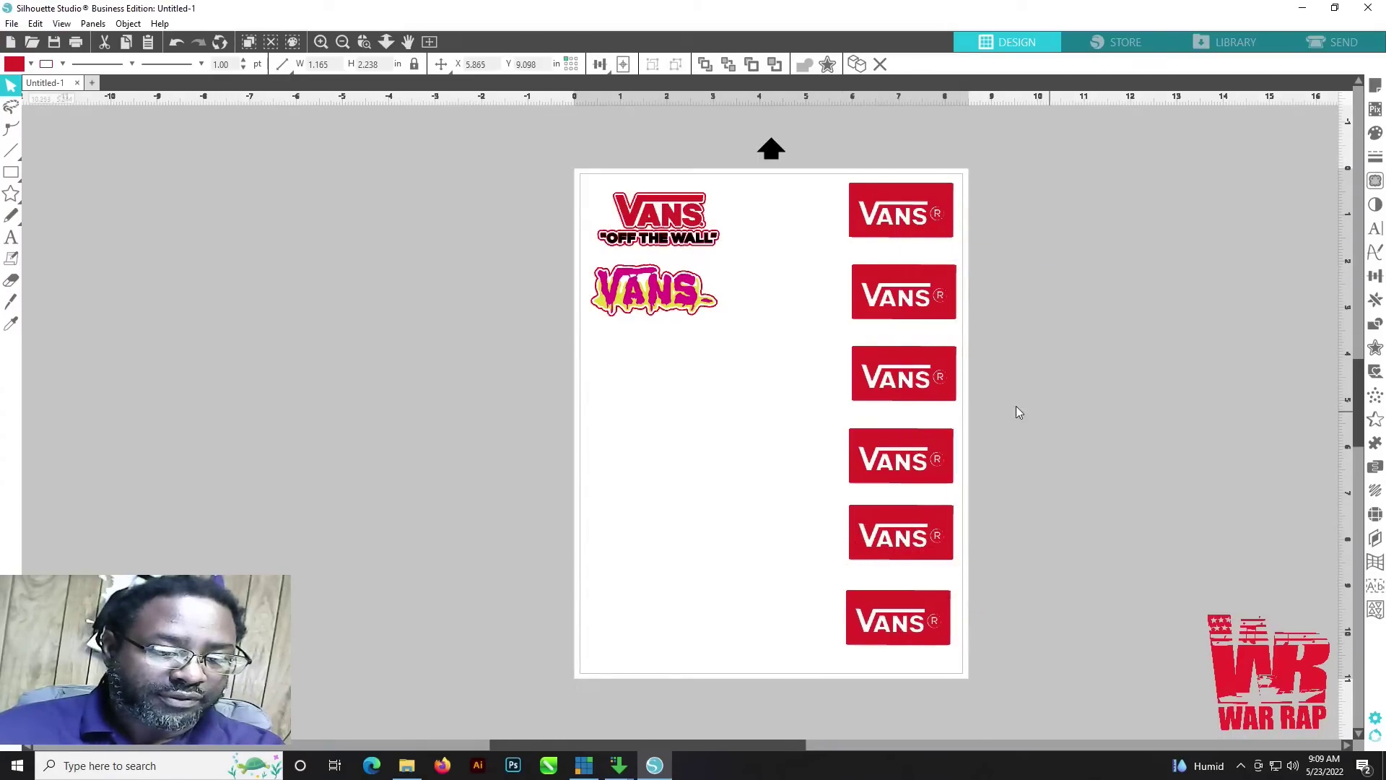
pyautogui.moveTo(948, 390); pyautogui.dragTo(941, 387)
pyautogui.click(966, 267)
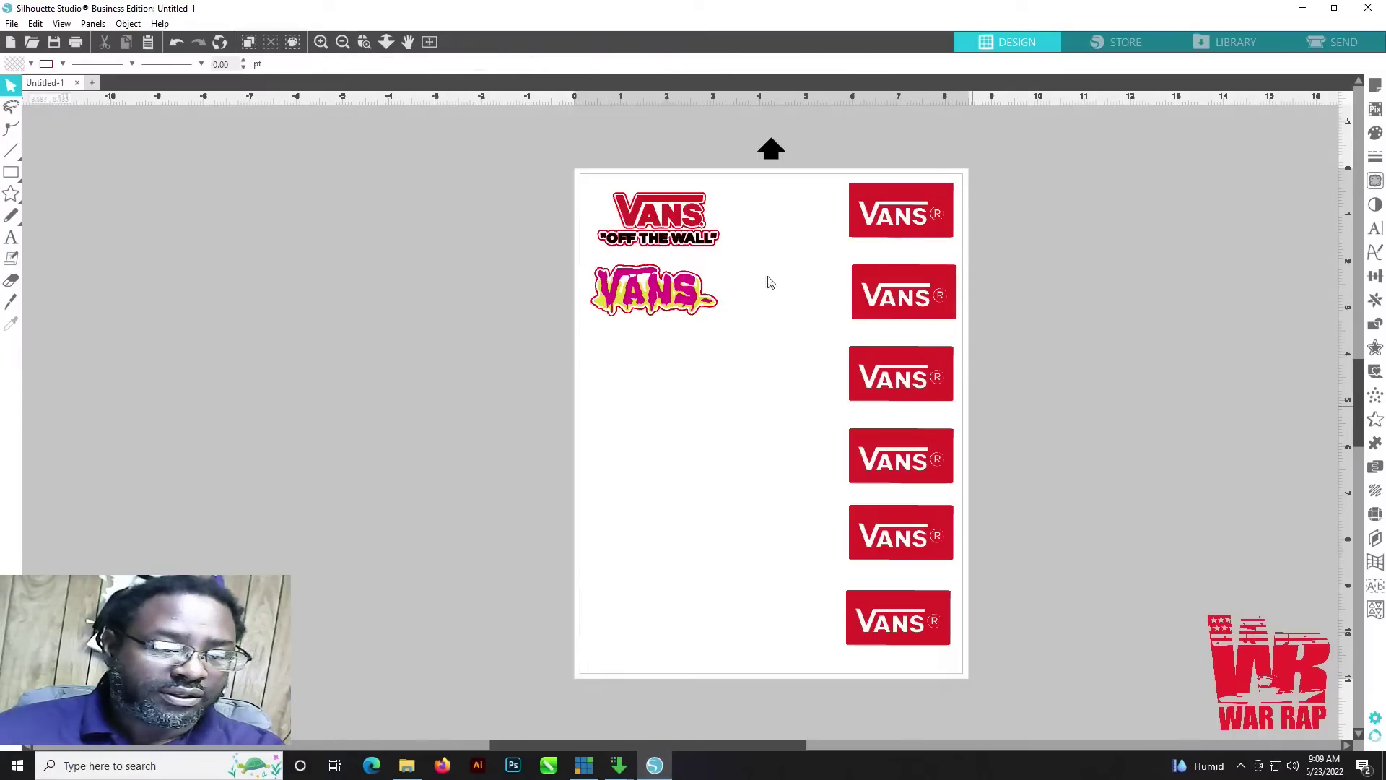
# Step: Move the "Off the Wall" design to the top of the middle column, duplicate it and place the copy directly below
pyautogui.moveTo(671, 224); pyautogui.dragTo(775, 209)
pyautogui.rightClick(775, 210)
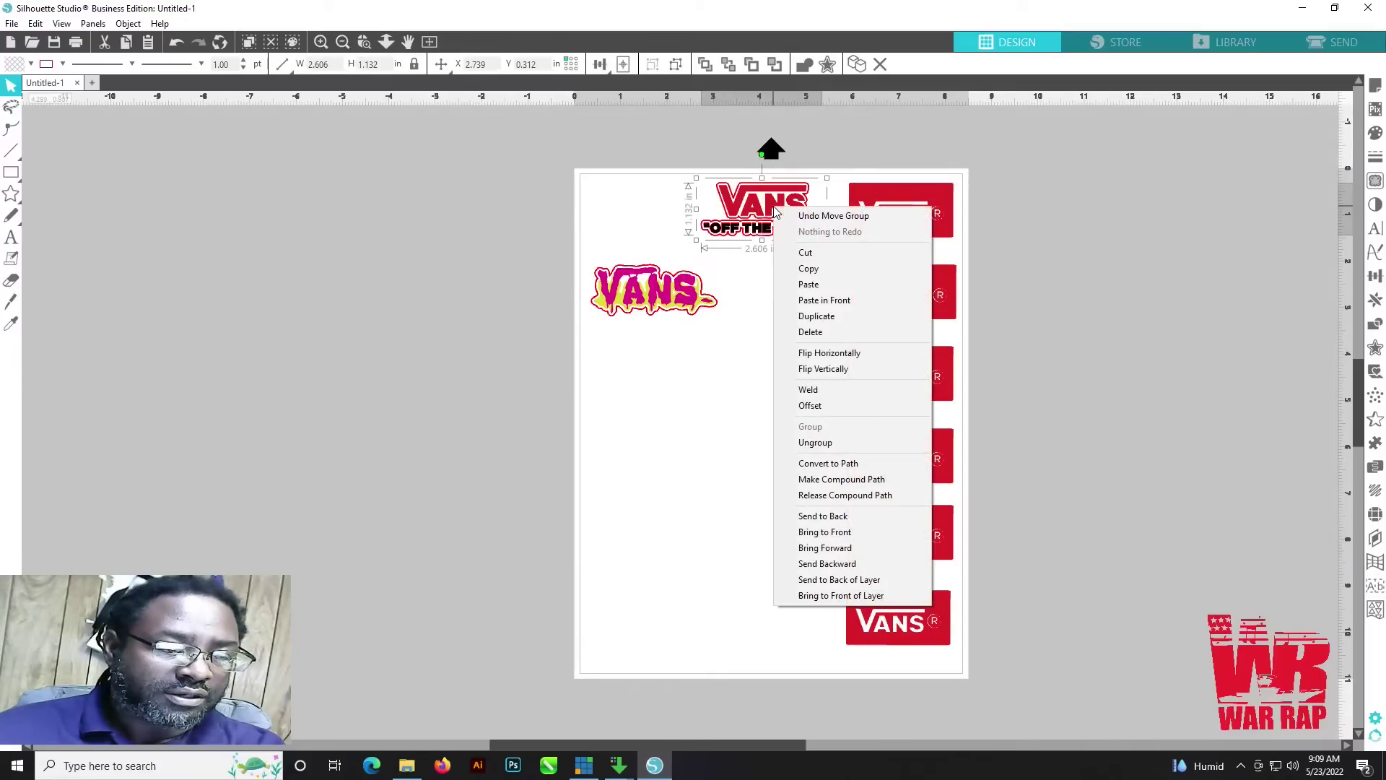
pyautogui.click(817, 317)
pyautogui.moveTo(771, 218); pyautogui.dragTo(763, 286)
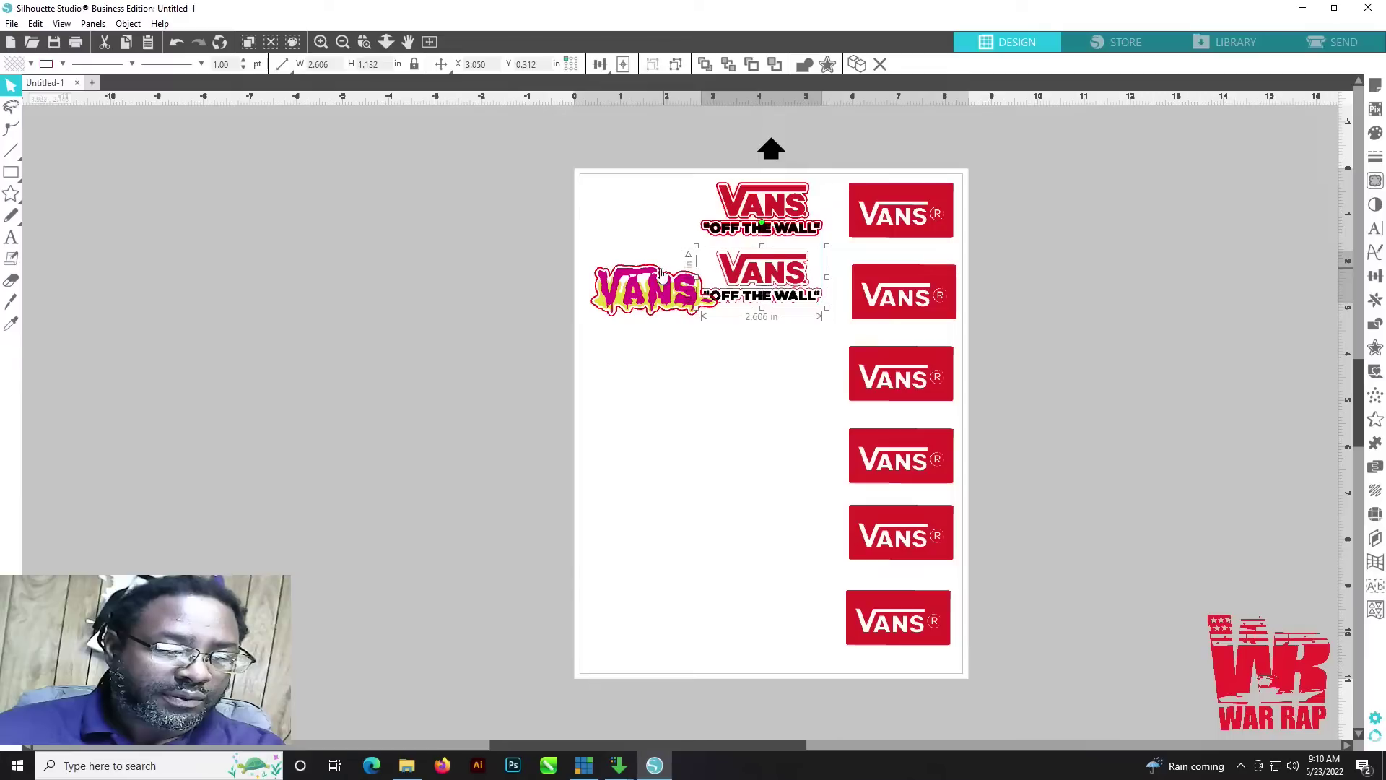
# Step: Move the dripping VANS design to the upper left corner of the page and shift both "Off the Wall" designs slightly right to clear it
pyautogui.moveTo(658, 278); pyautogui.dragTo(650, 208)
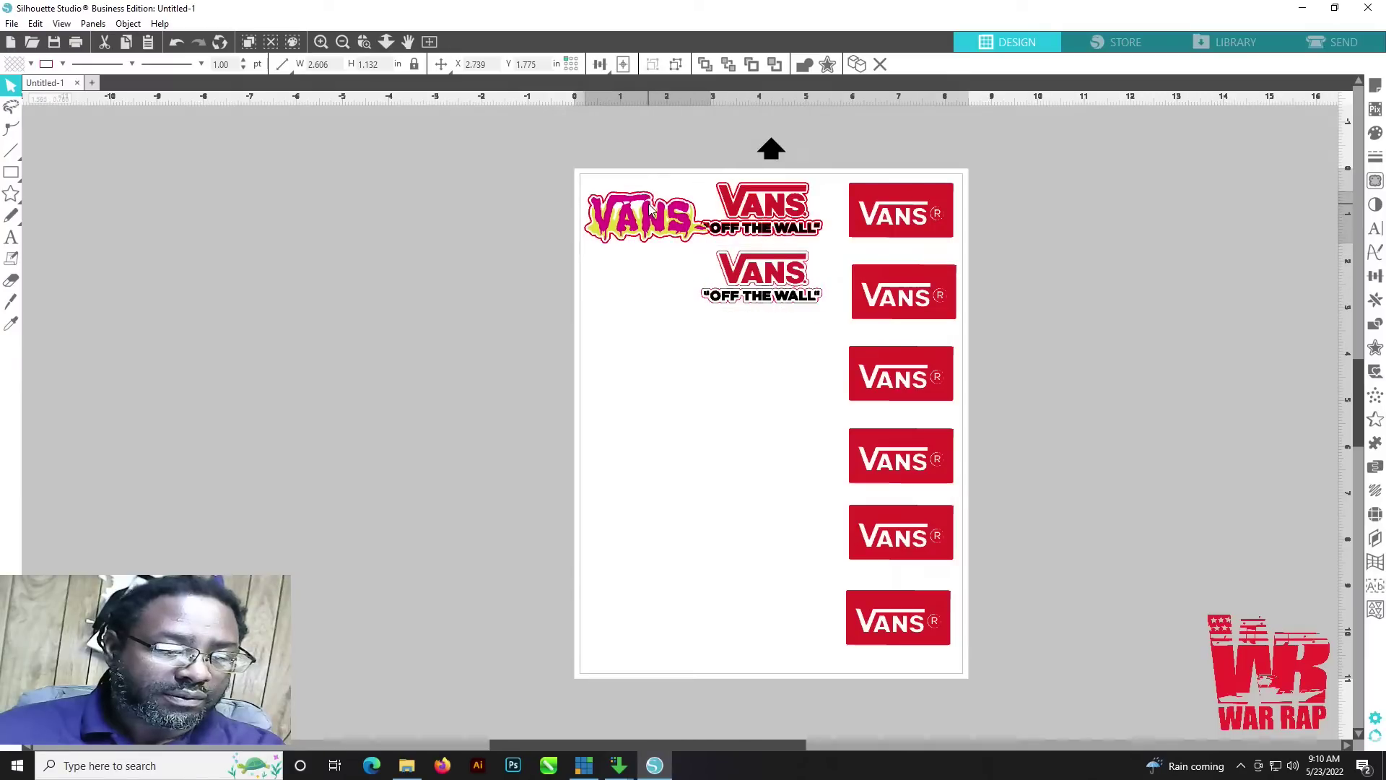
pyautogui.click(774, 285)
pyautogui.moveTo(778, 218); pyautogui.dragTo(791, 217)
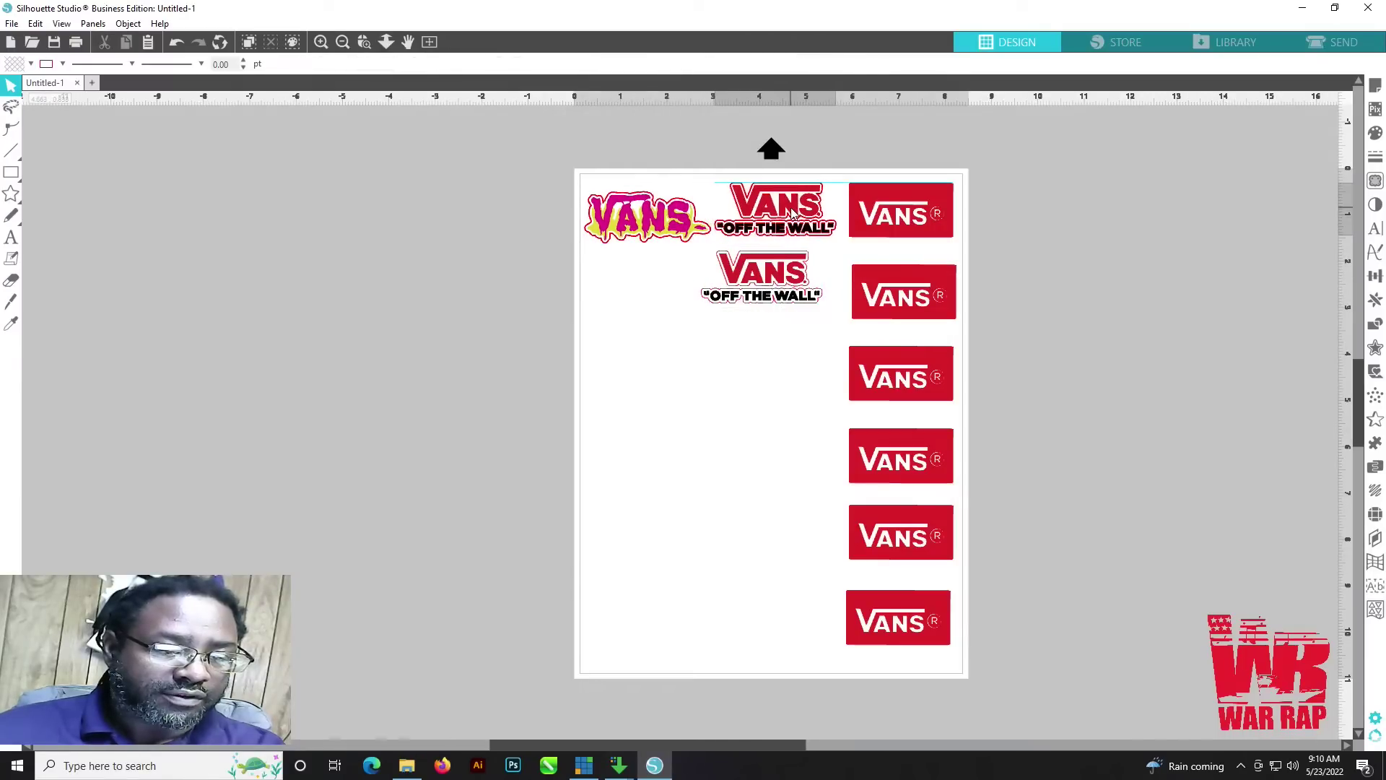
pyautogui.click(778, 278)
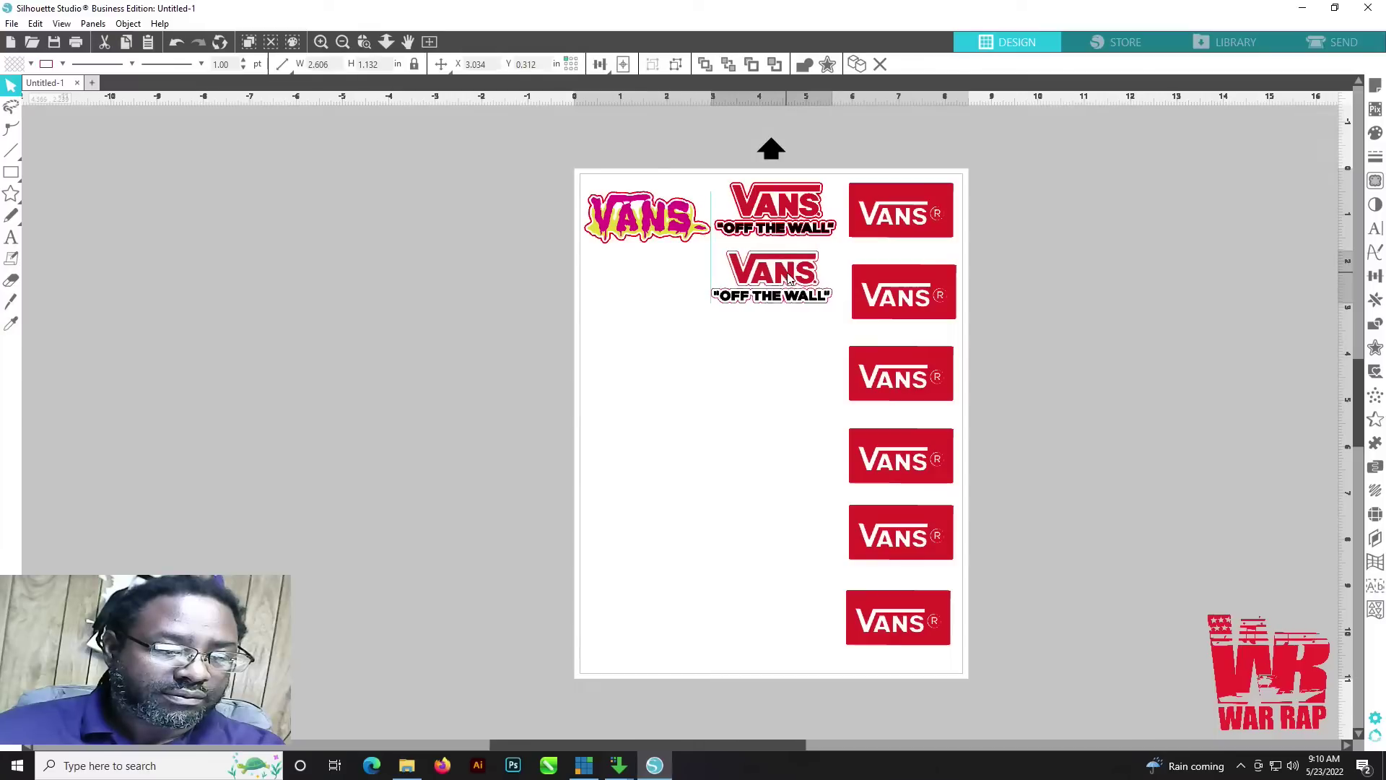
# Step: Duplicate the second "Off the Wall" design and place the copy third in the middle column
pyautogui.click(787, 277)
pyautogui.rightClick(787, 277)
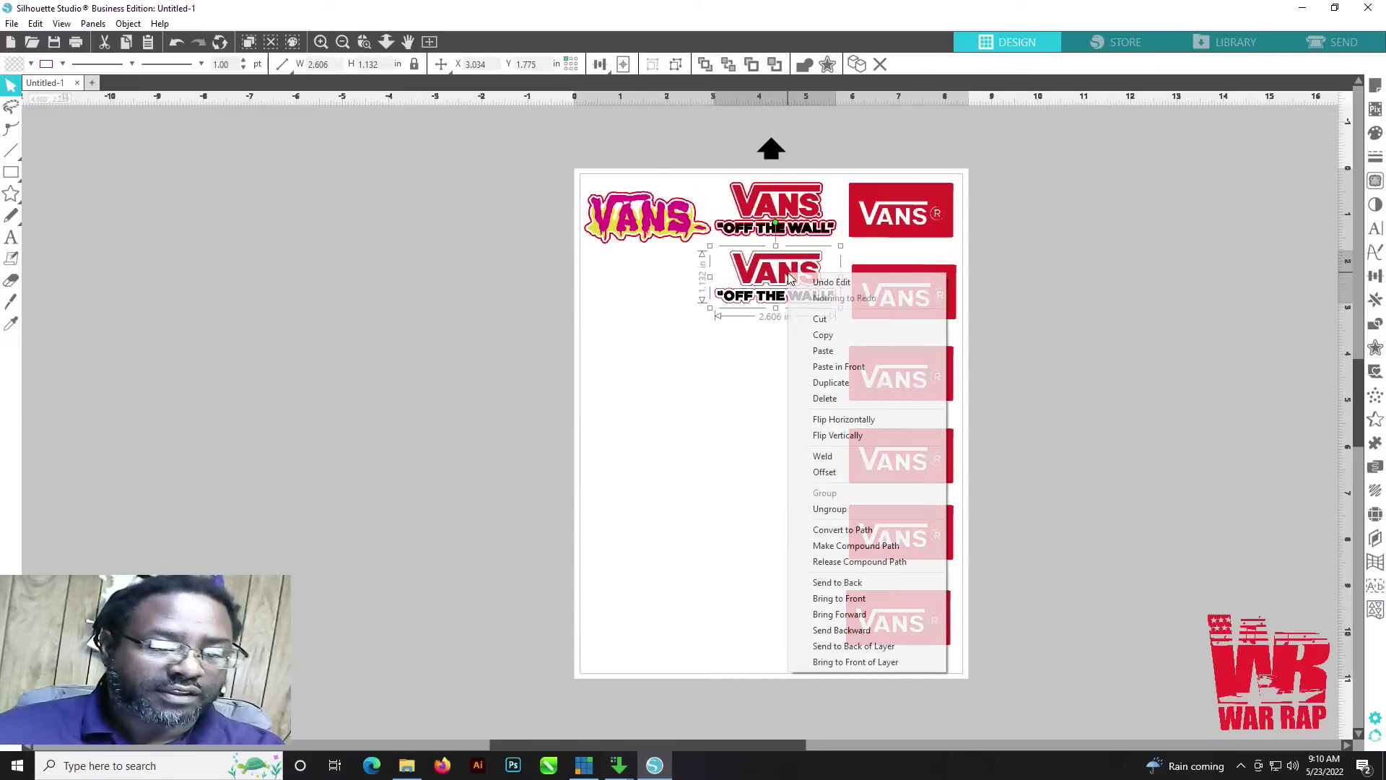
pyautogui.click(849, 389)
pyautogui.moveTo(782, 287); pyautogui.dragTo(782, 354)
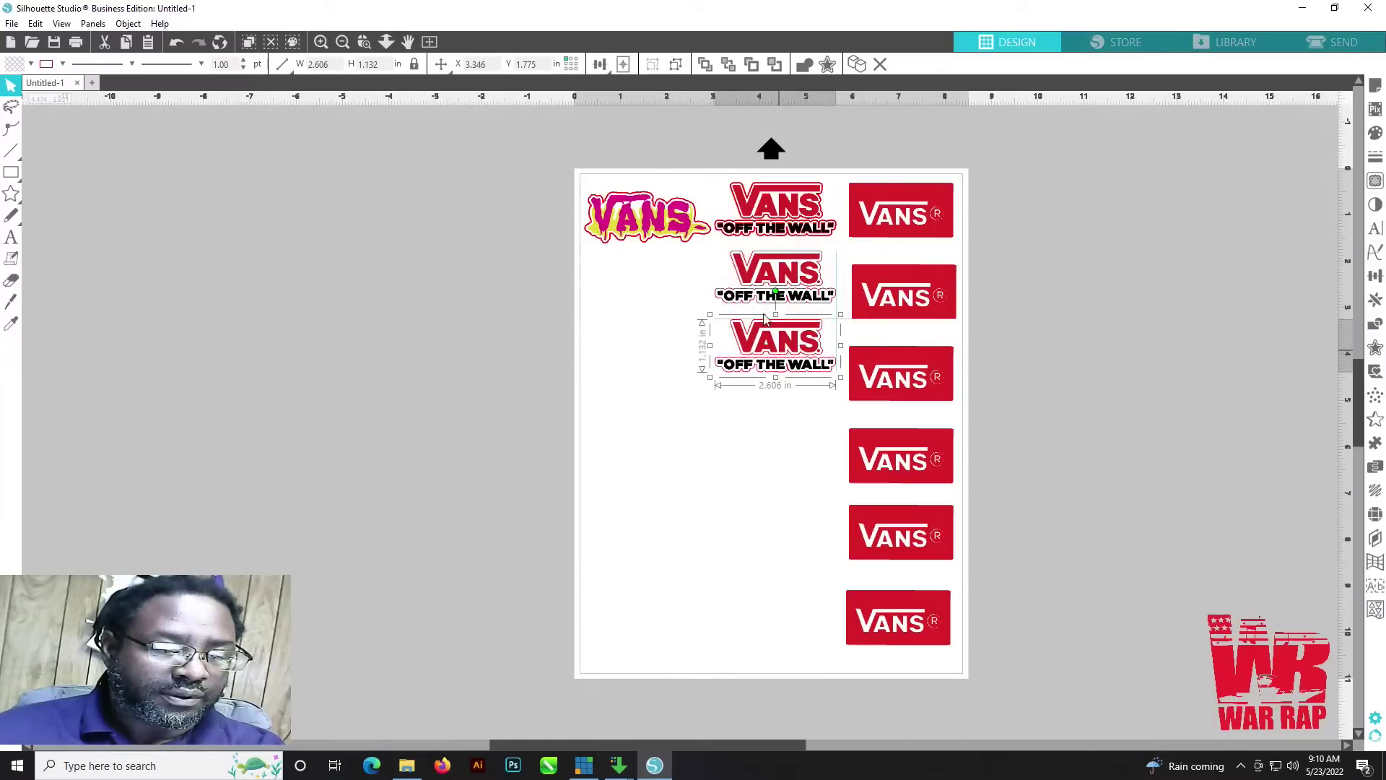
# Step: Duplicate the three "Off the Wall" designs as a set twice, placing one set below them and the other in the left column
pyautogui.moveTo(722, 166); pyautogui.dragTo(838, 368)
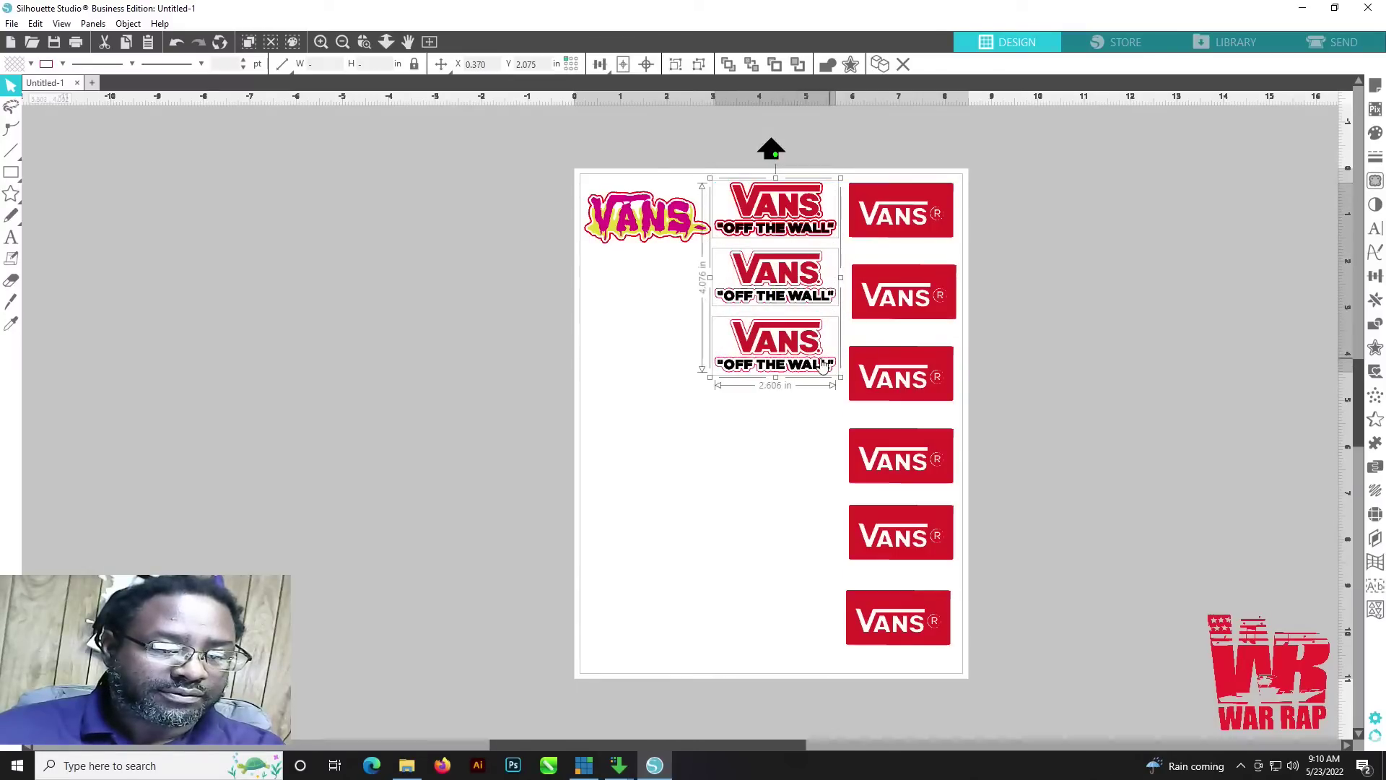
pyautogui.rightClick(823, 361)
pyautogui.click(895, 462)
pyautogui.moveTo(794, 282); pyautogui.dragTo(793, 477)
pyautogui.rightClick(792, 476)
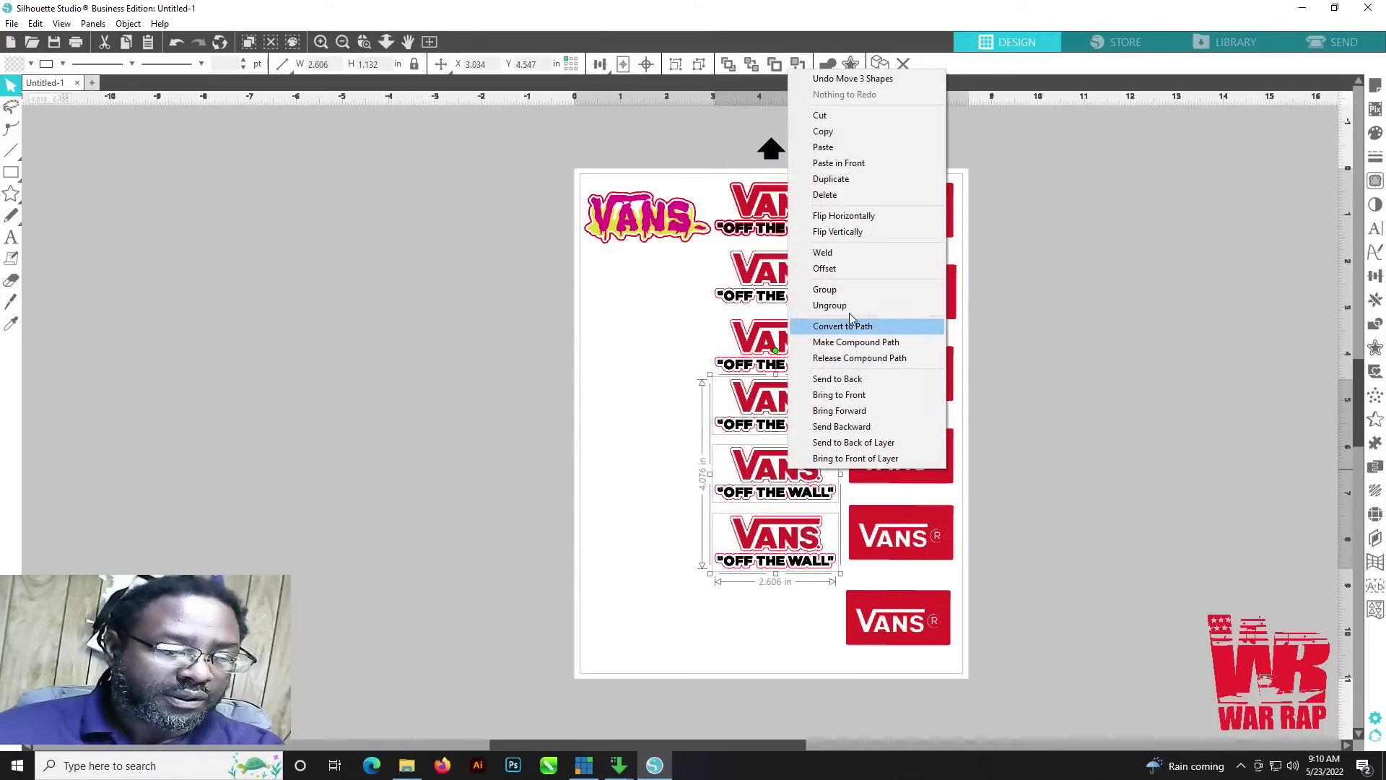
pyautogui.click(858, 179)
pyautogui.moveTo(792, 543); pyautogui.dragTo(661, 573)
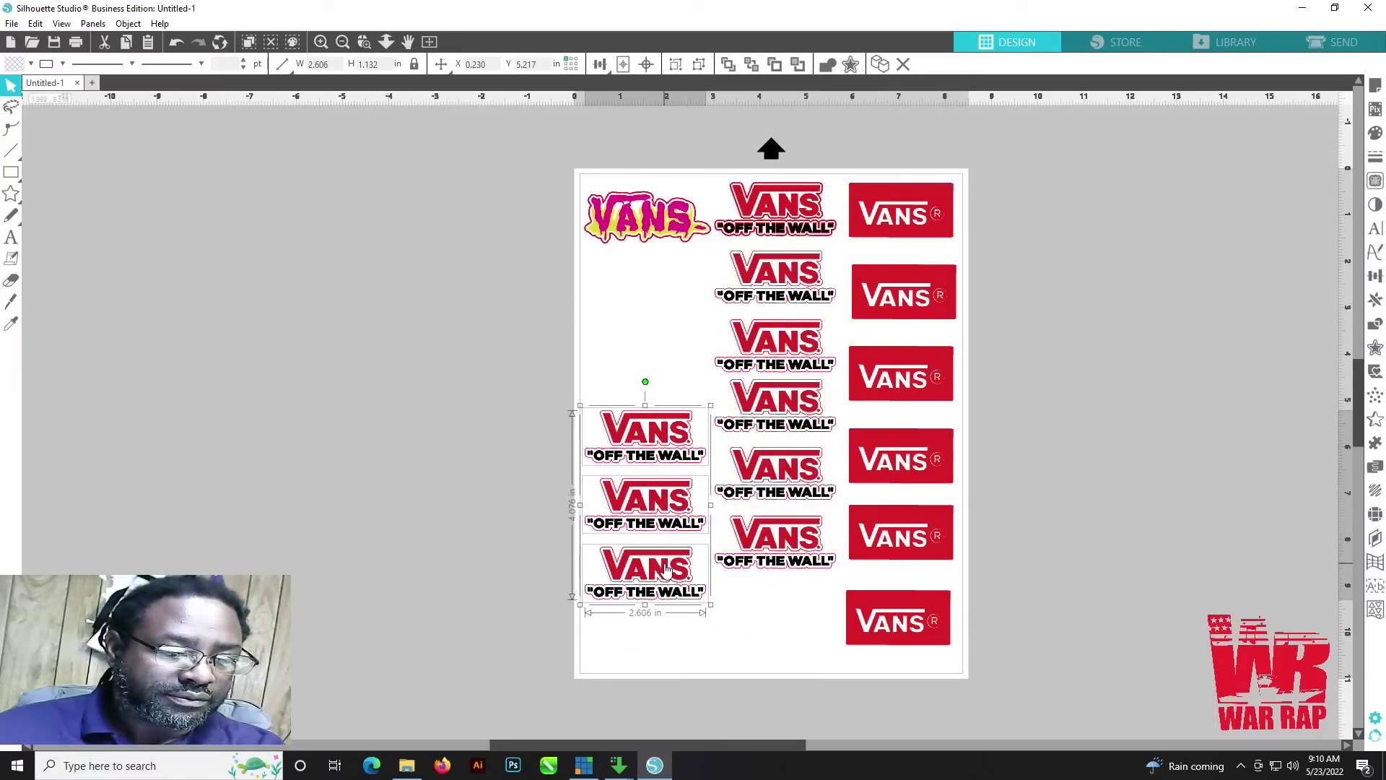
pyautogui.click(628, 314)
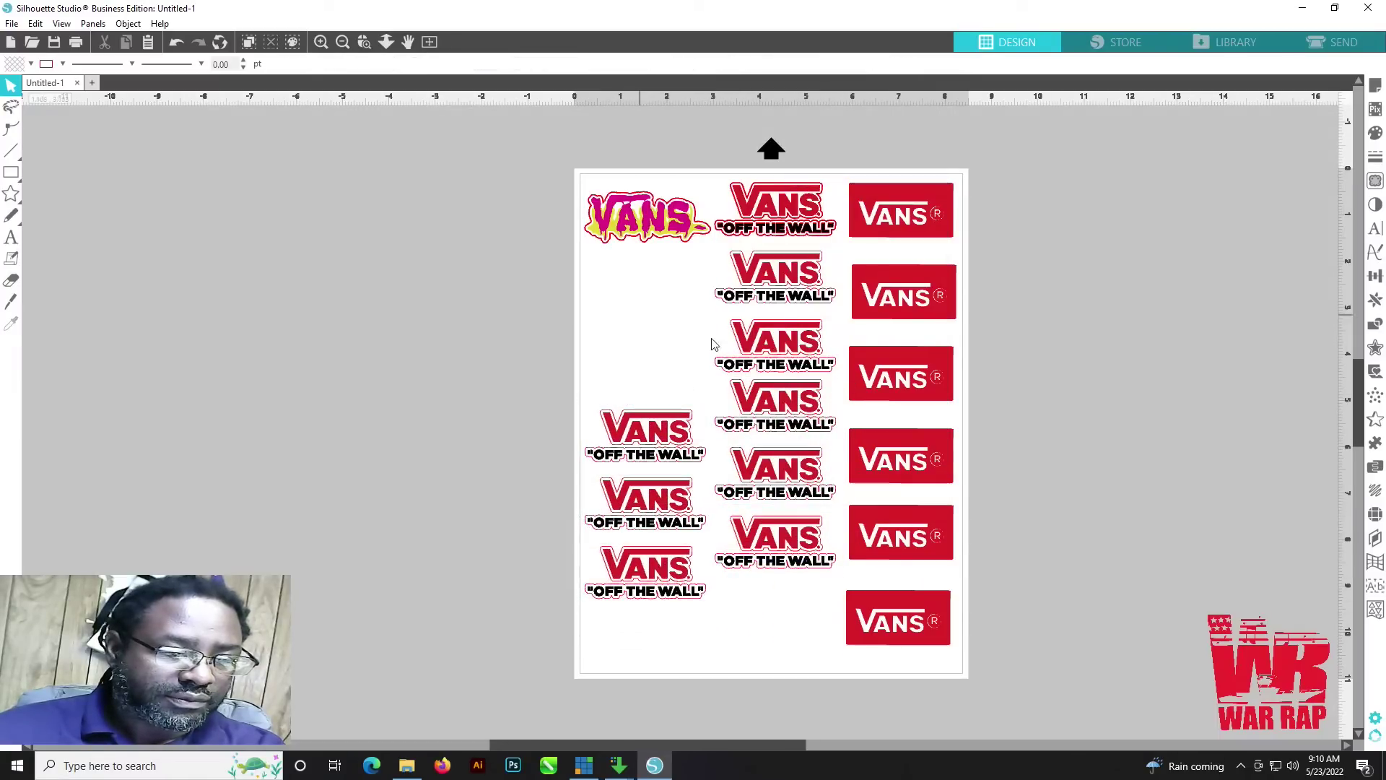
# Step: Cut the dripping VANS design from the page
pyautogui.click(642, 220)
pyautogui.rightClick(642, 216)
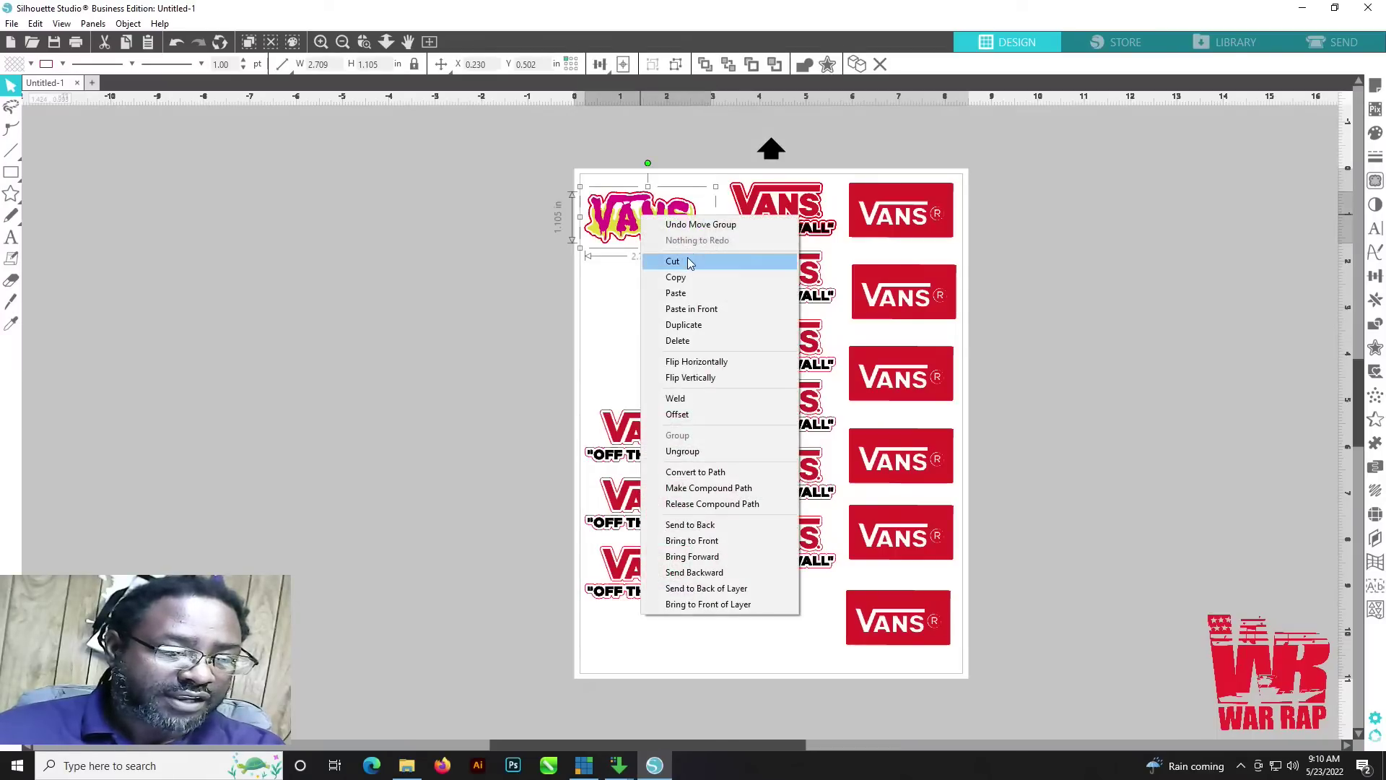
pyautogui.click(688, 262)
# Step: Move the three "Off the Wall" copies in the left column up, stacking them from the top of the page
pyautogui.moveTo(667, 442); pyautogui.dragTo(662, 205)
pyautogui.moveTo(651, 485); pyautogui.dragTo(652, 261)
pyautogui.click(650, 208)
pyautogui.moveTo(650, 208); pyautogui.dragTo(655, 210)
pyautogui.moveTo(676, 581); pyautogui.dragTo(670, 352)
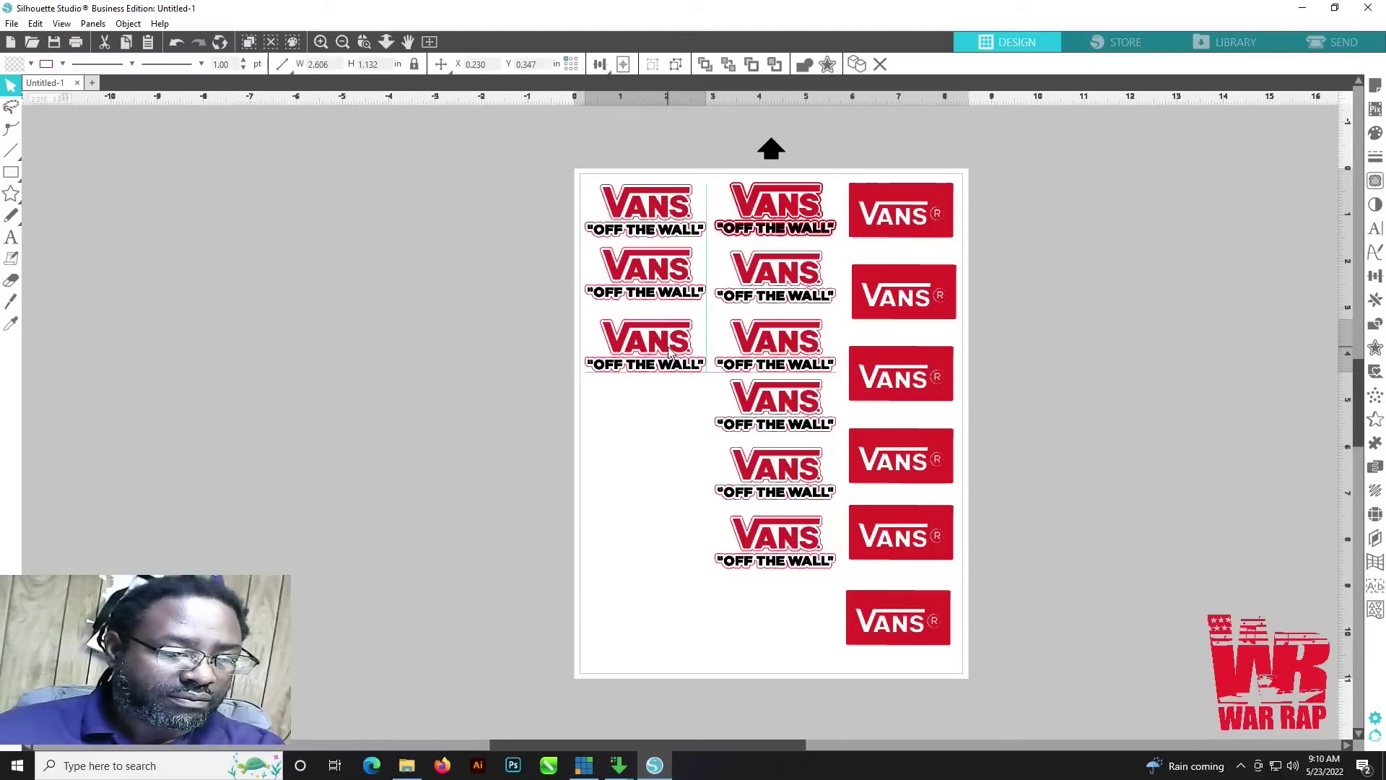
# Step: Add two more "Off the Wall" copies to the left column and close up the spacing below the second design
pyautogui.rightClick(670, 352)
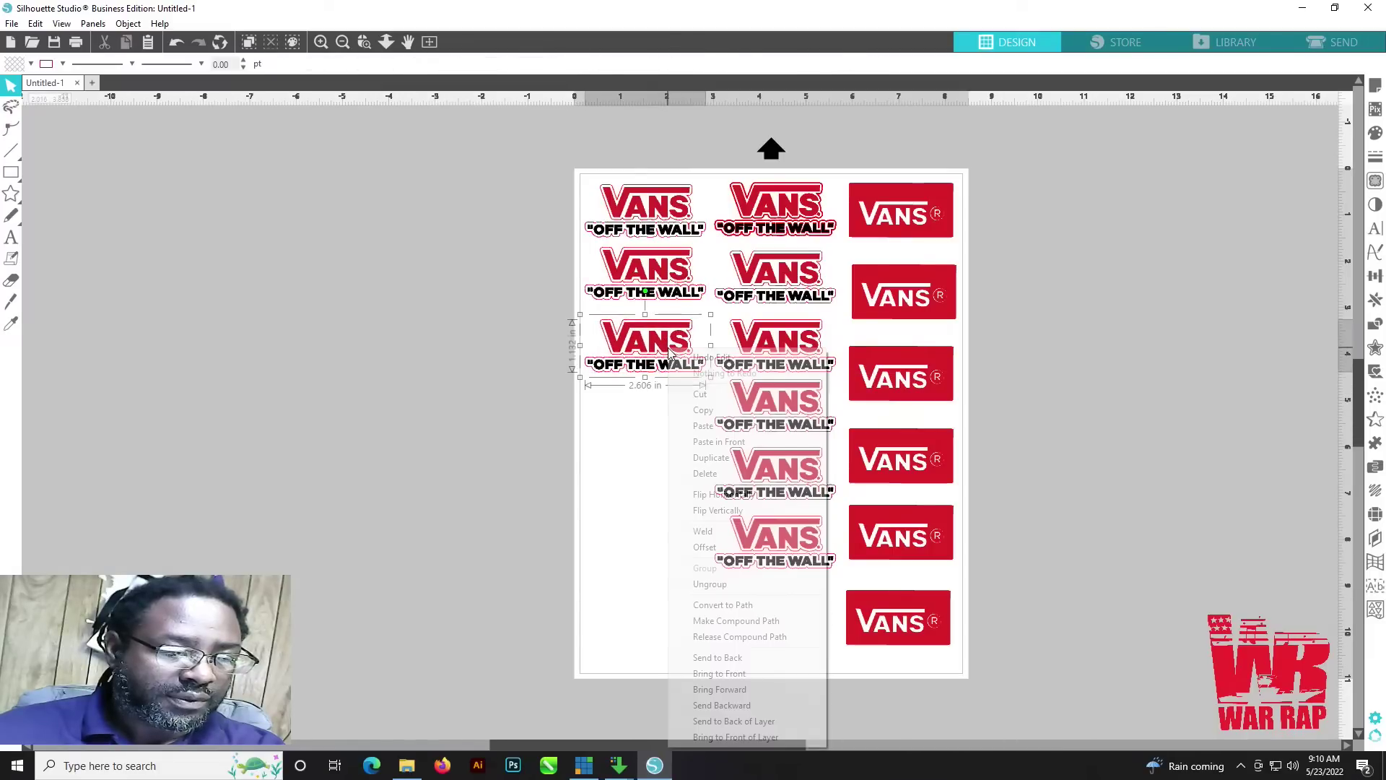
pyautogui.click(732, 458)
pyautogui.moveTo(676, 354); pyautogui.dragTo(669, 417)
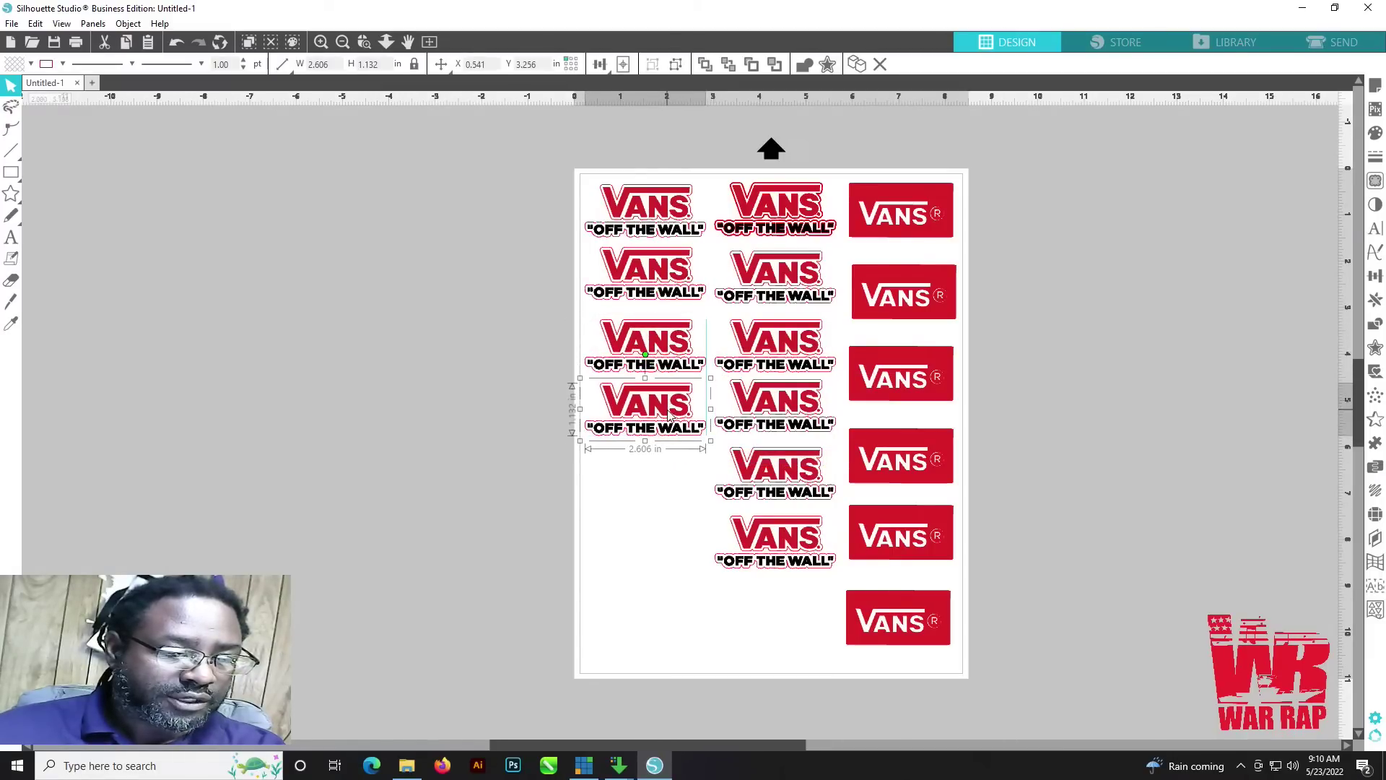
pyautogui.rightClick(669, 416)
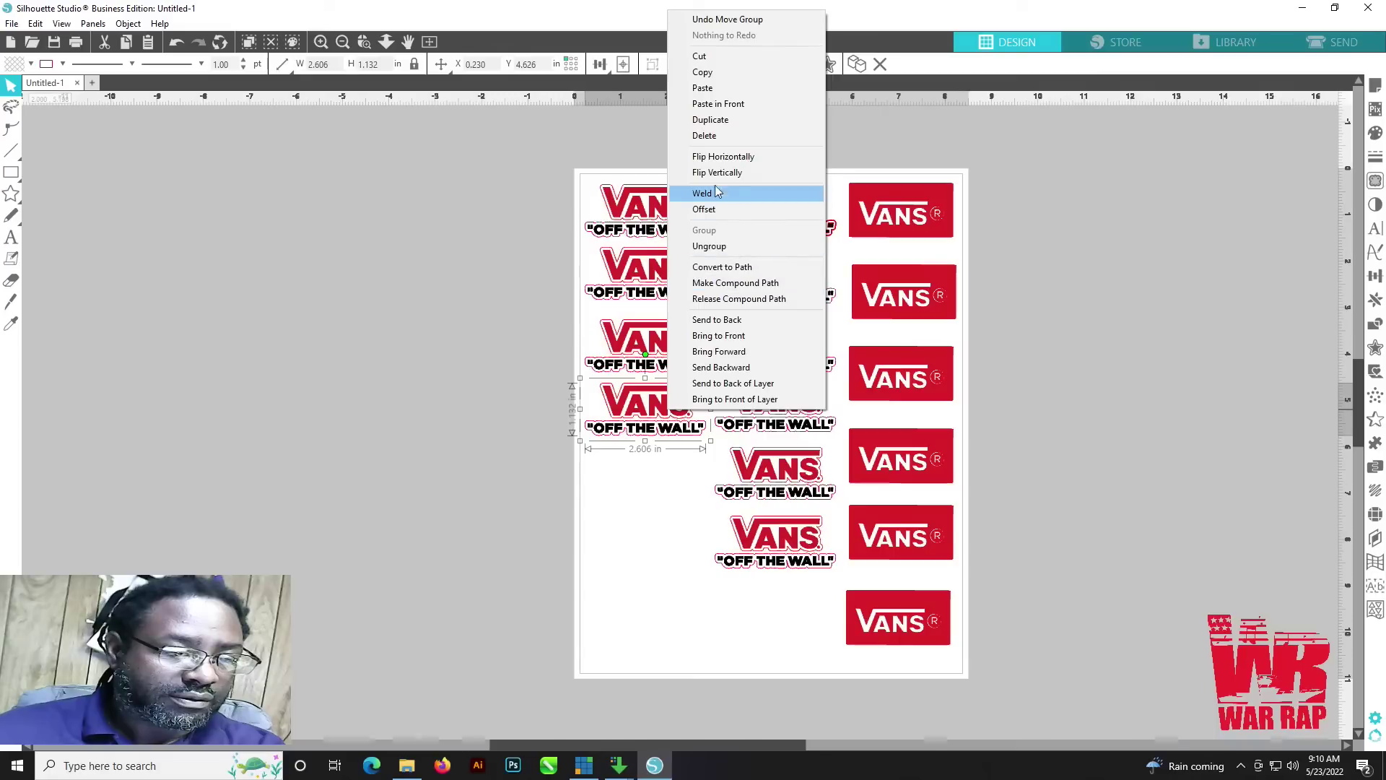
pyautogui.click(738, 120)
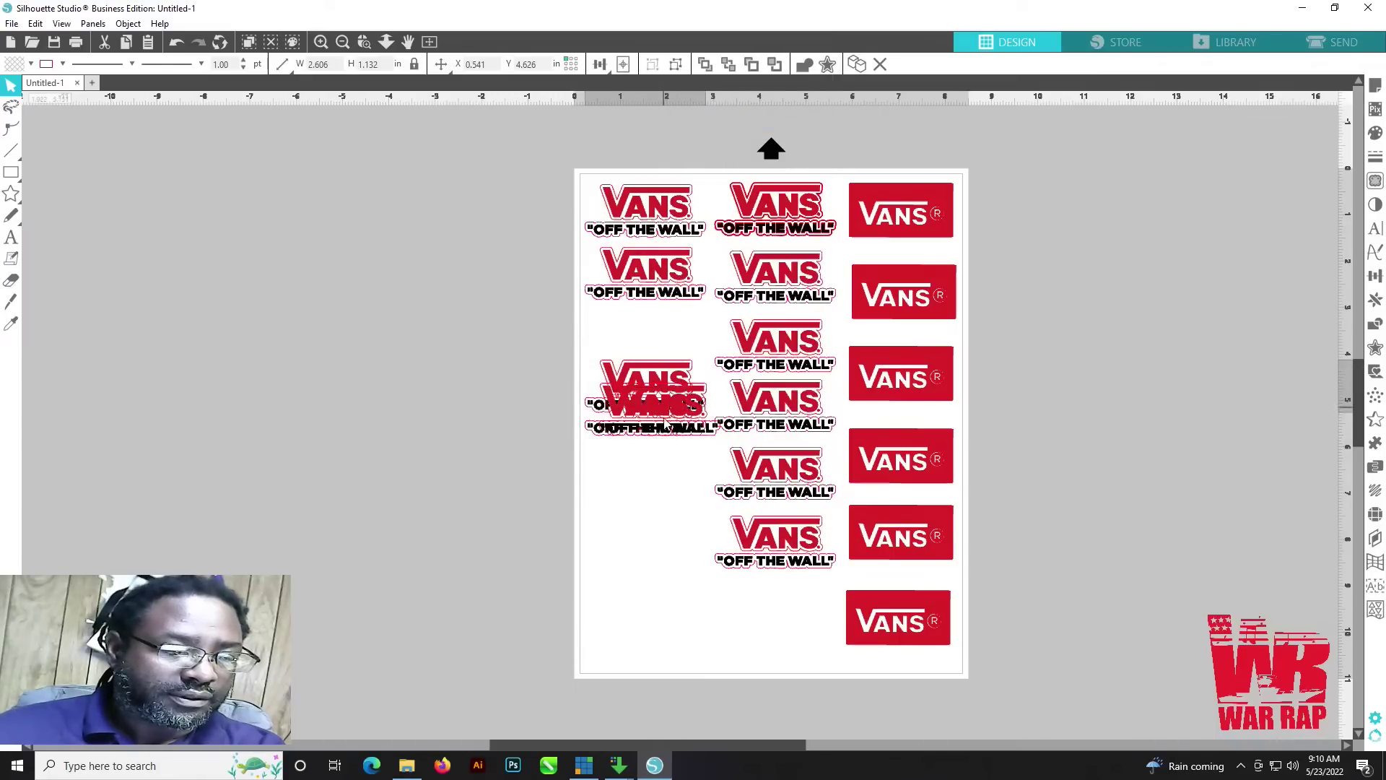
pyautogui.moveTo(665, 426); pyautogui.dragTo(669, 507)
pyautogui.moveTo(668, 397); pyautogui.dragTo(666, 325)
# Step: Duplicate the fifth "Off the Wall" design in the left column and place the copy directly below it
pyautogui.click(649, 473)
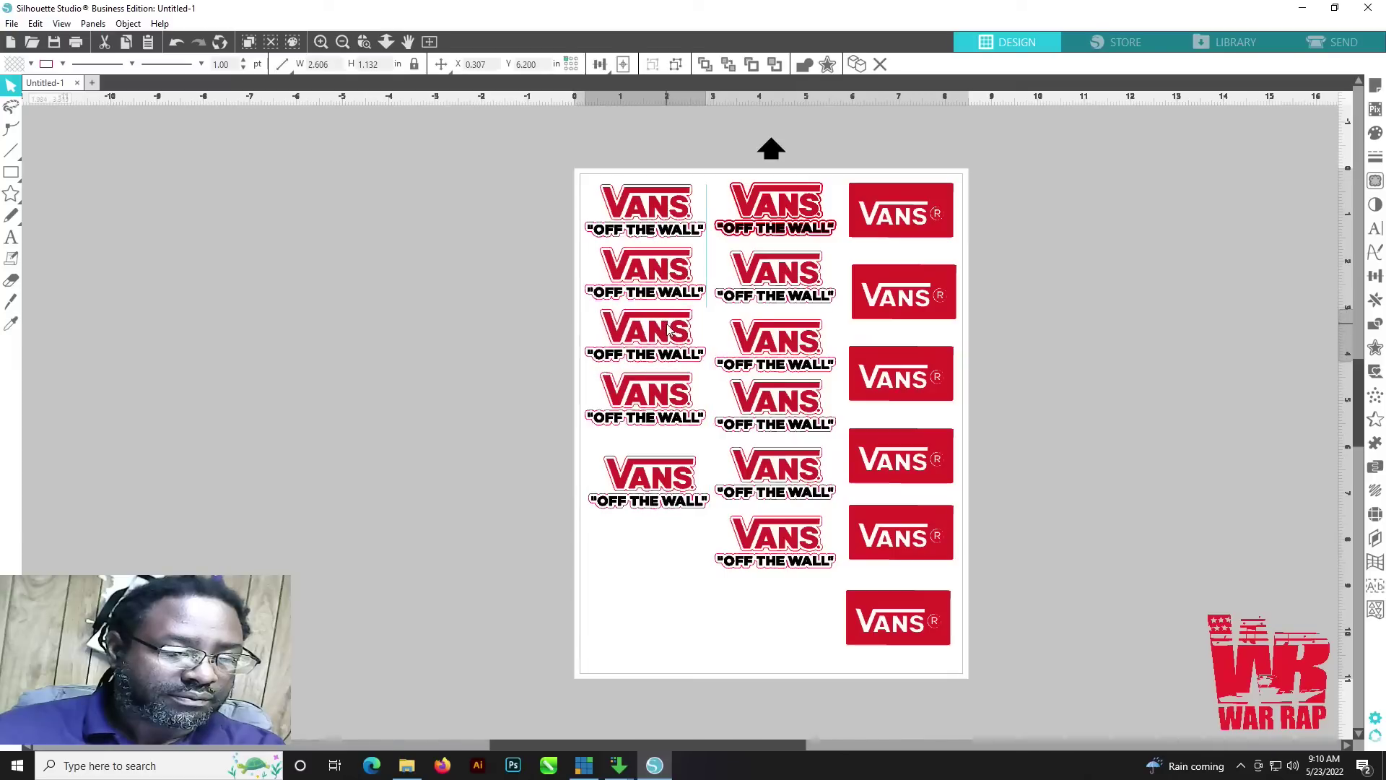
pyautogui.rightClick(649, 473)
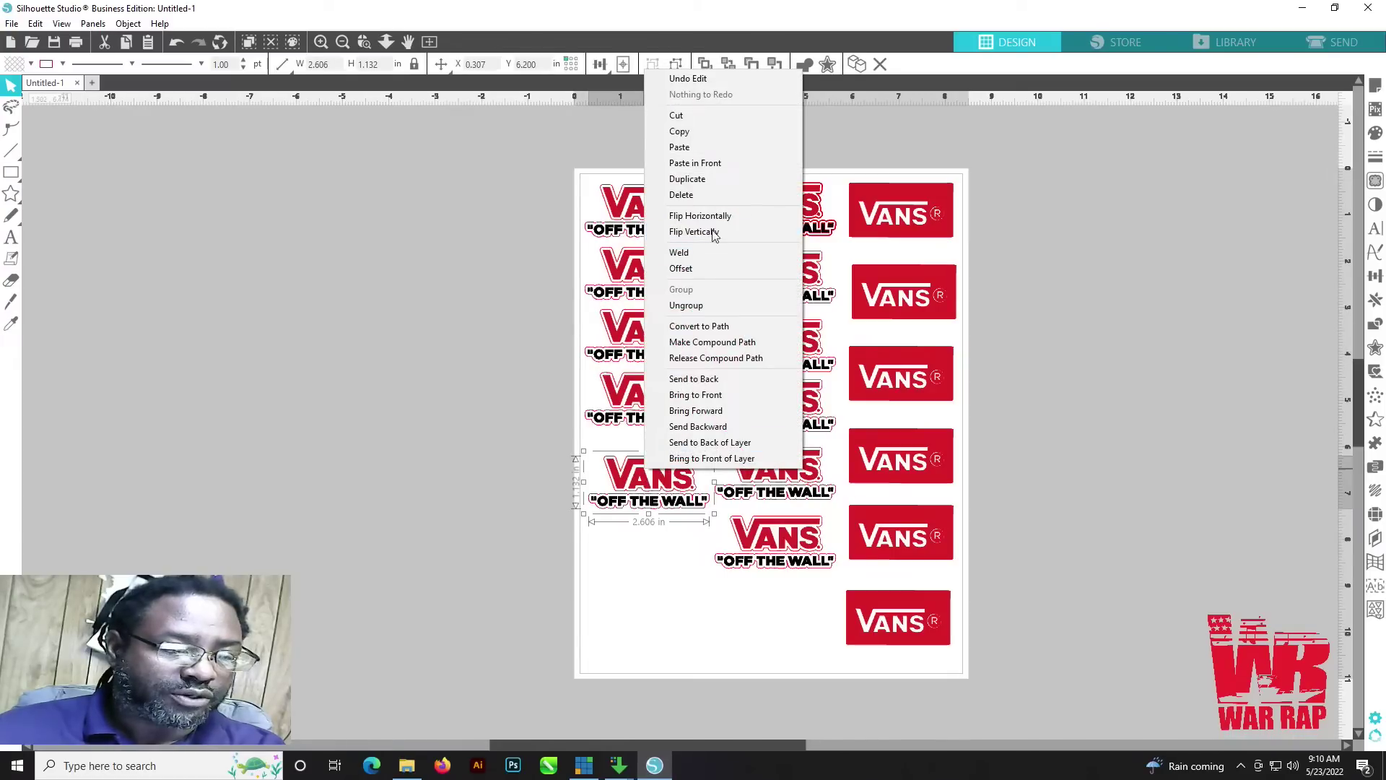
pyautogui.click(713, 179)
pyautogui.moveTo(677, 498); pyautogui.dragTo(663, 573)
pyautogui.rightClick(666, 554)
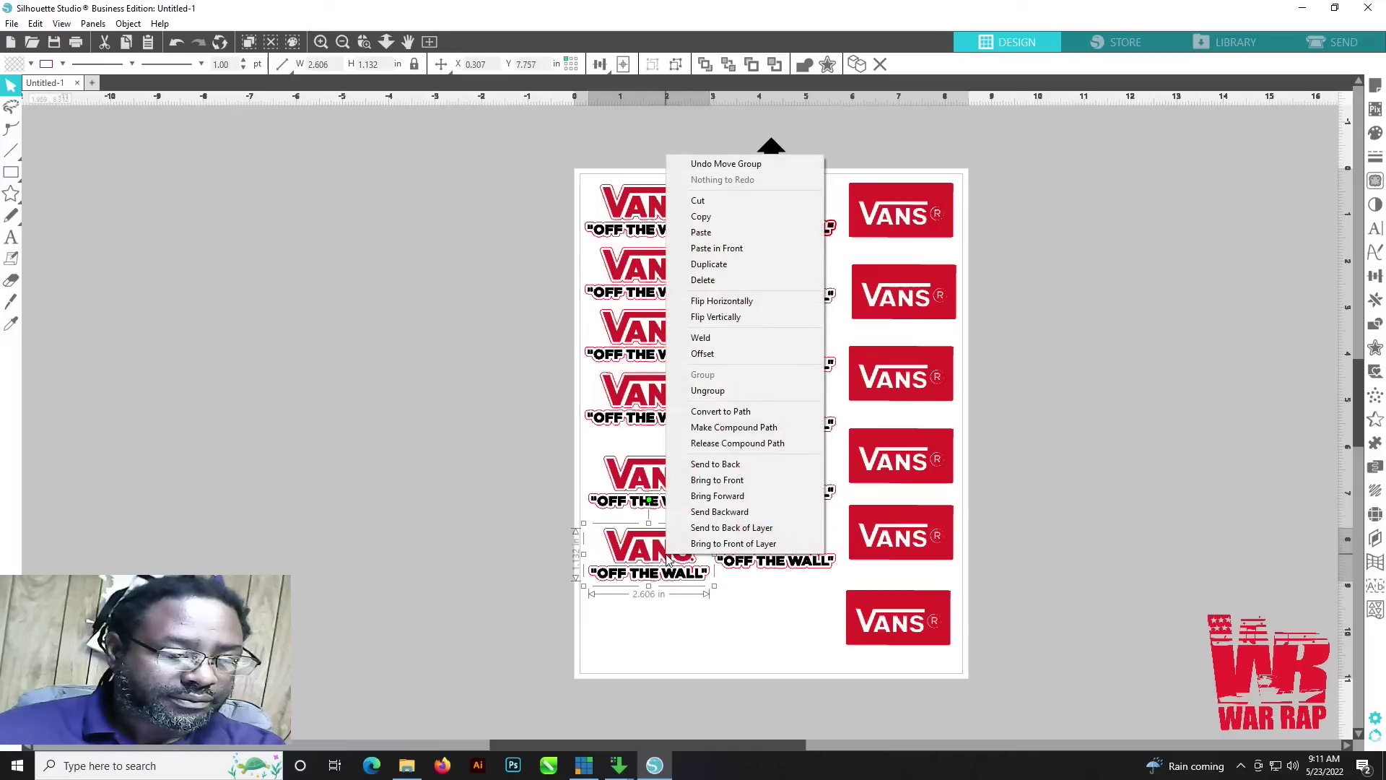
pyautogui.click(1011, 631)
# Step: Duplicate the bottom red VANS label and place the copy at the bottom of the left column
pyautogui.click(907, 623)
pyautogui.rightClick(905, 618)
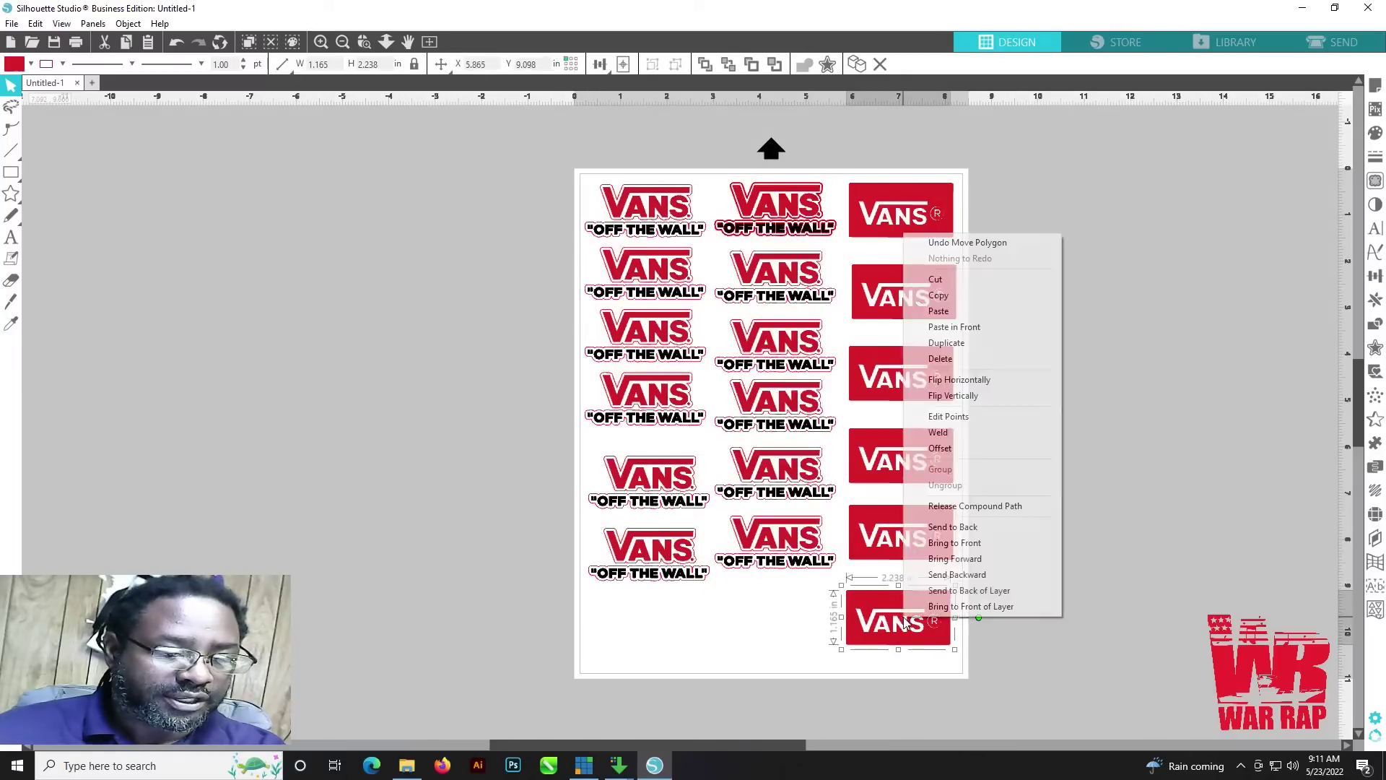
pyautogui.click(946, 342)
pyautogui.moveTo(890, 595); pyautogui.dragTo(656, 608)
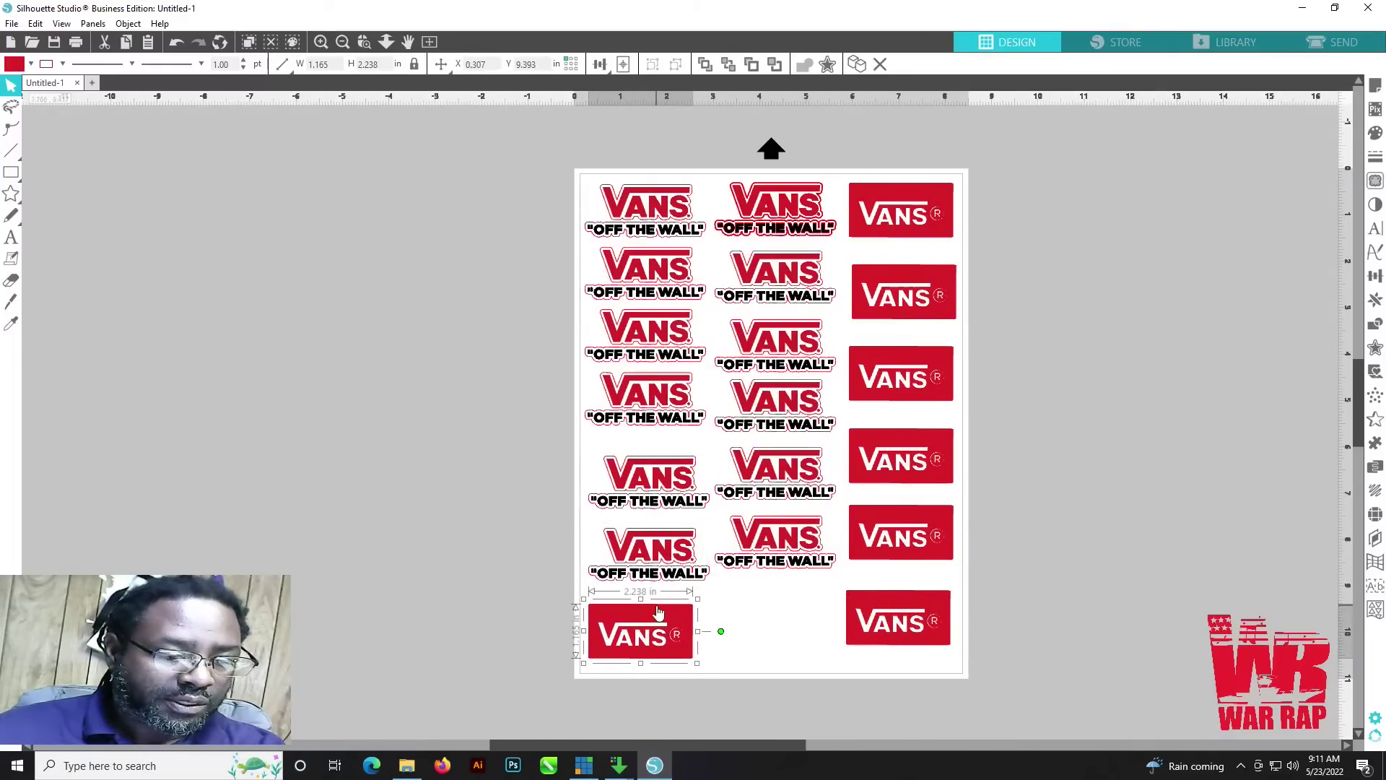
# Step: Duplicate the red VANS label in the left column and place the copy at the bottom of the middle column
pyautogui.rightClick(657, 607)
pyautogui.click(744, 332)
pyautogui.moveTo(694, 631); pyautogui.dragTo(787, 617)
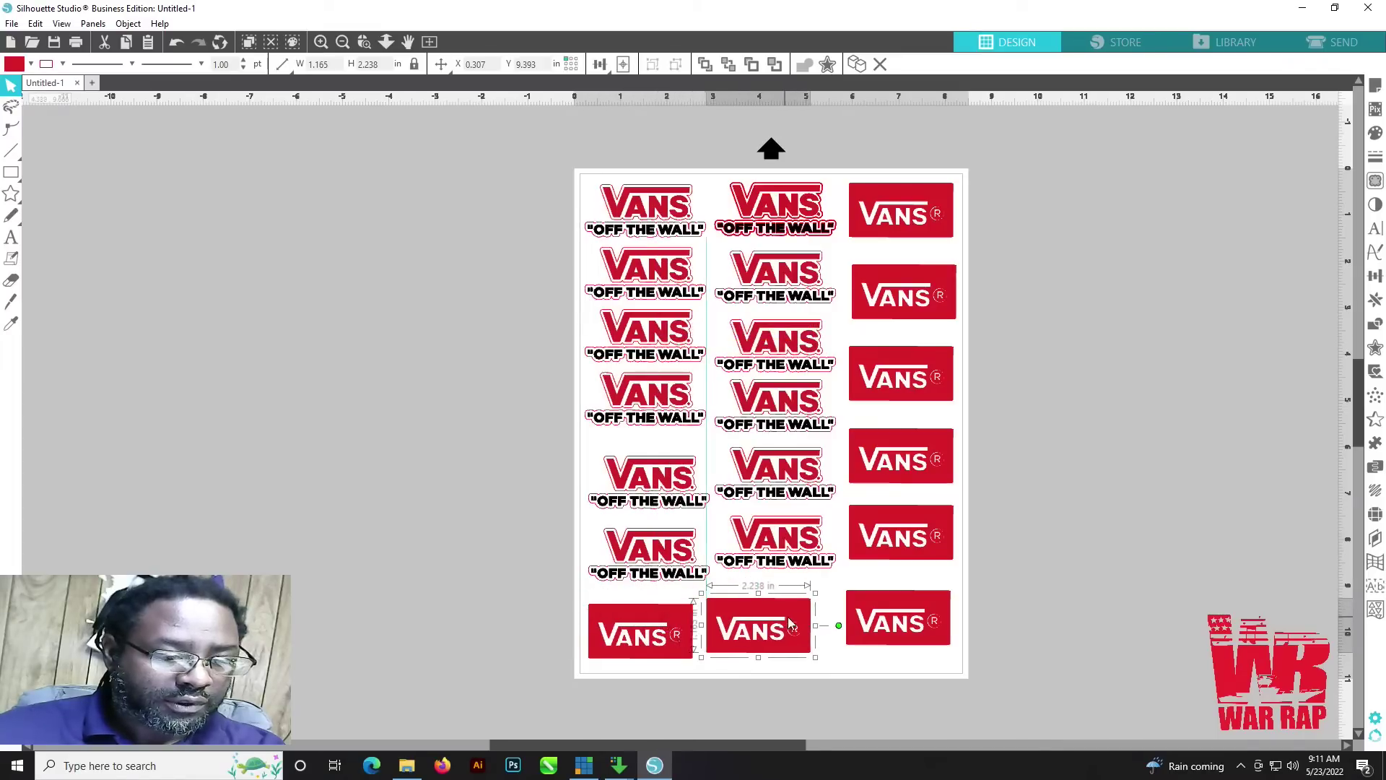
pyautogui.click(1086, 571)
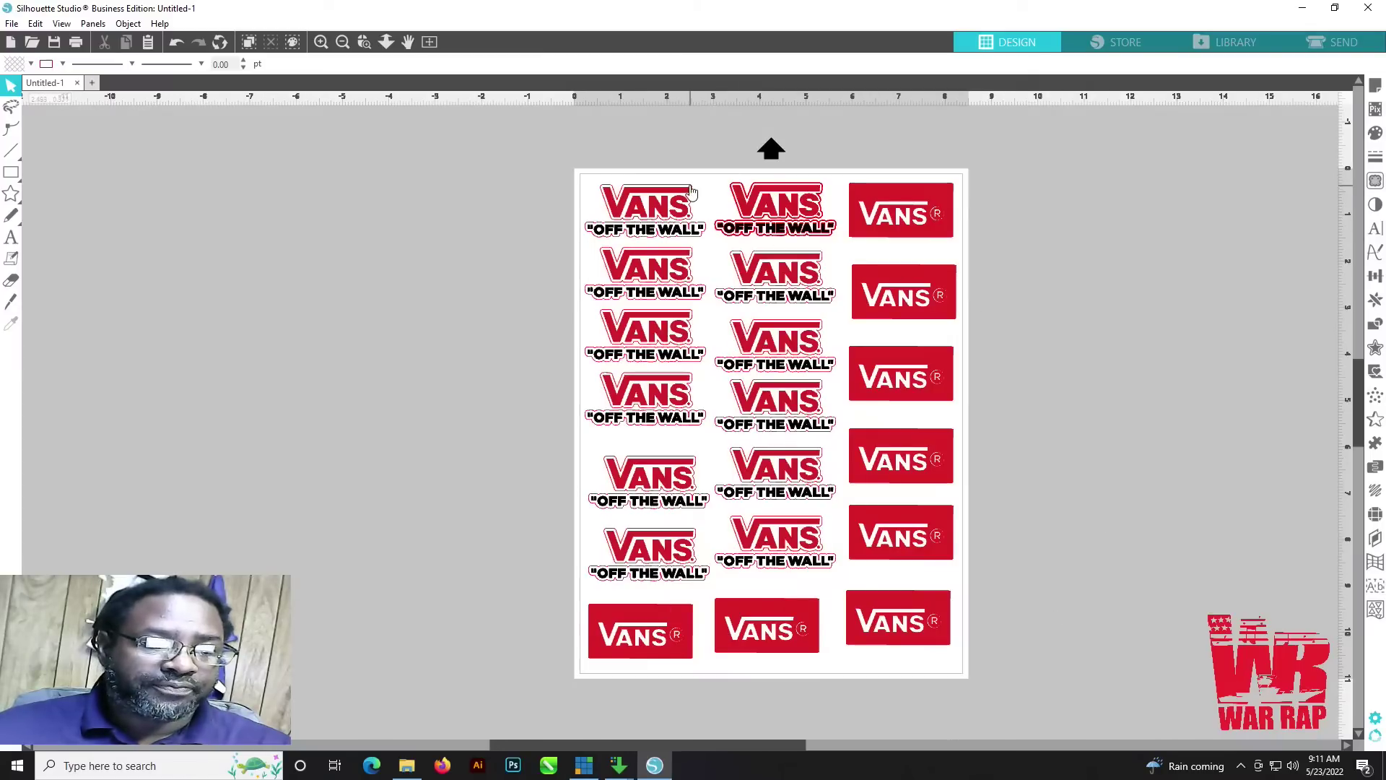
# Step: Move the three designs in the top row off the page into the workspace beside it
pyautogui.moveTo(652, 204); pyautogui.dragTo(353, 219)
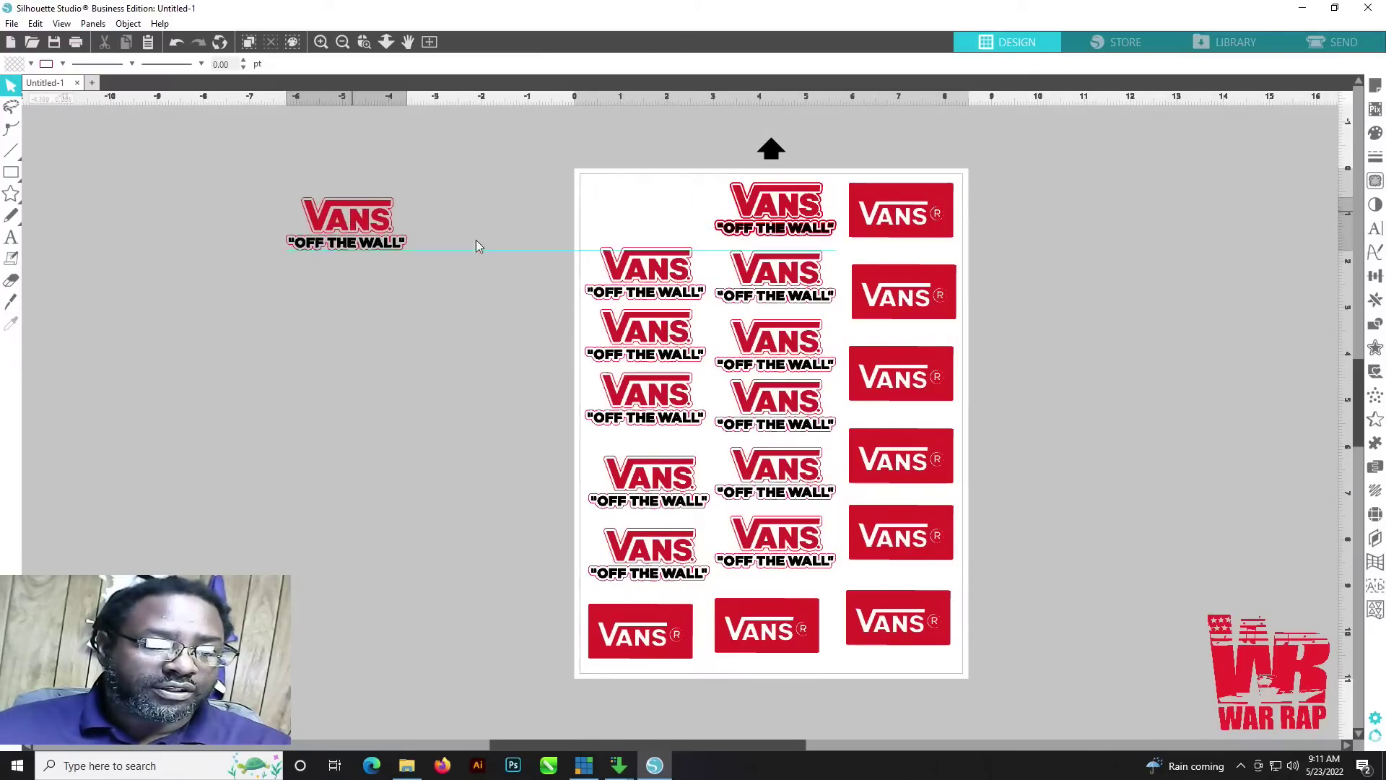
pyautogui.moveTo(805, 217); pyautogui.dragTo(315, 361)
pyautogui.moveTo(851, 223); pyautogui.dragTo(273, 466)
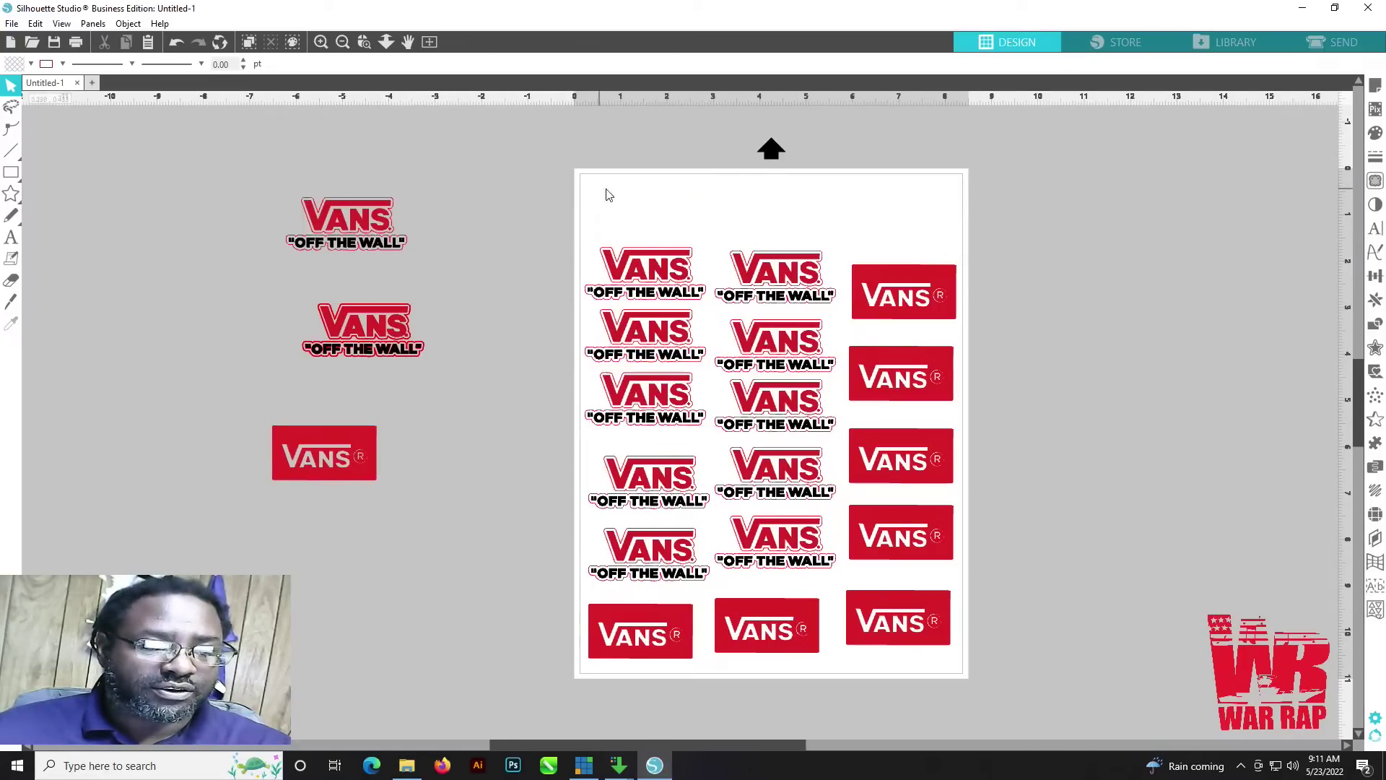
# Step: Turn on registration marks for the page and reduce their inset to 0.394 in
pyautogui.click(1374, 87)
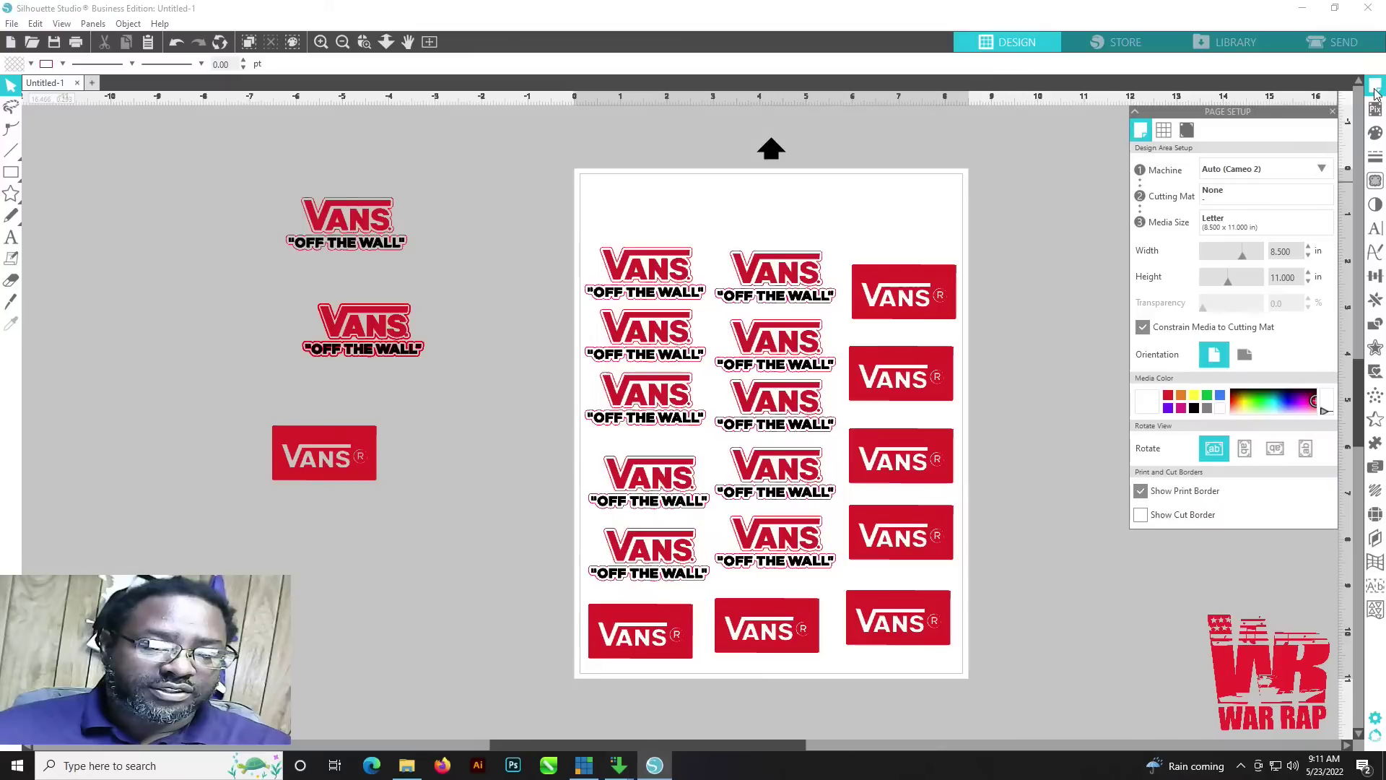
pyautogui.click(1193, 139)
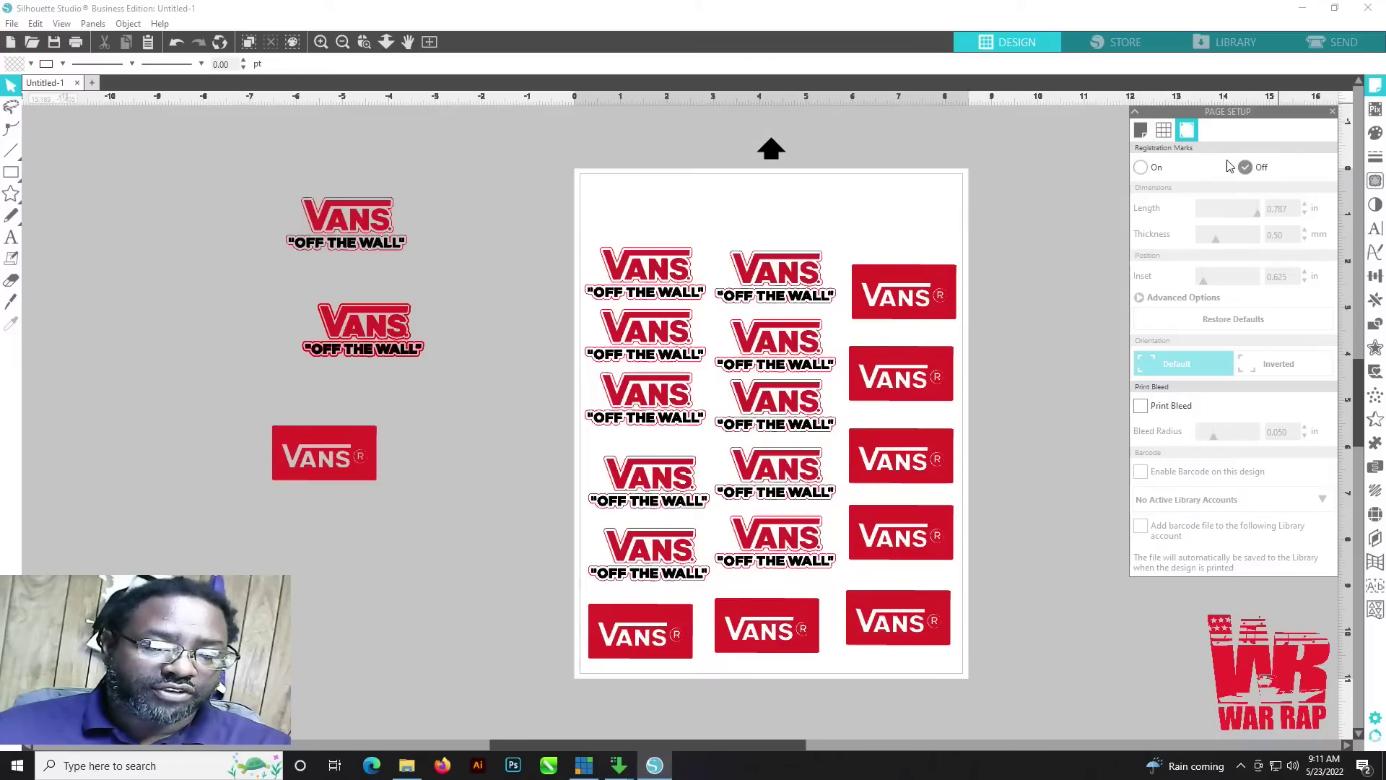
pyautogui.click(1140, 170)
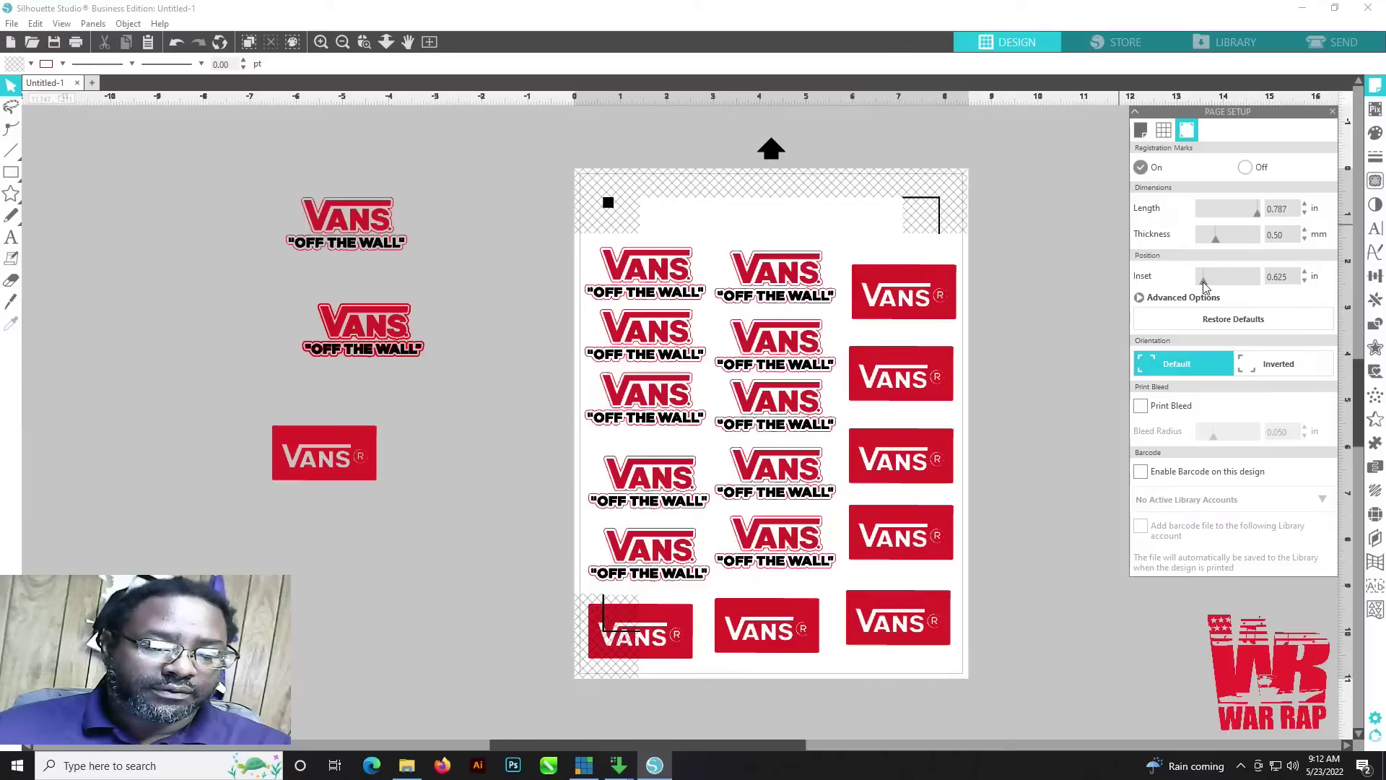
pyautogui.moveTo(1204, 284); pyautogui.dragTo(1179, 291)
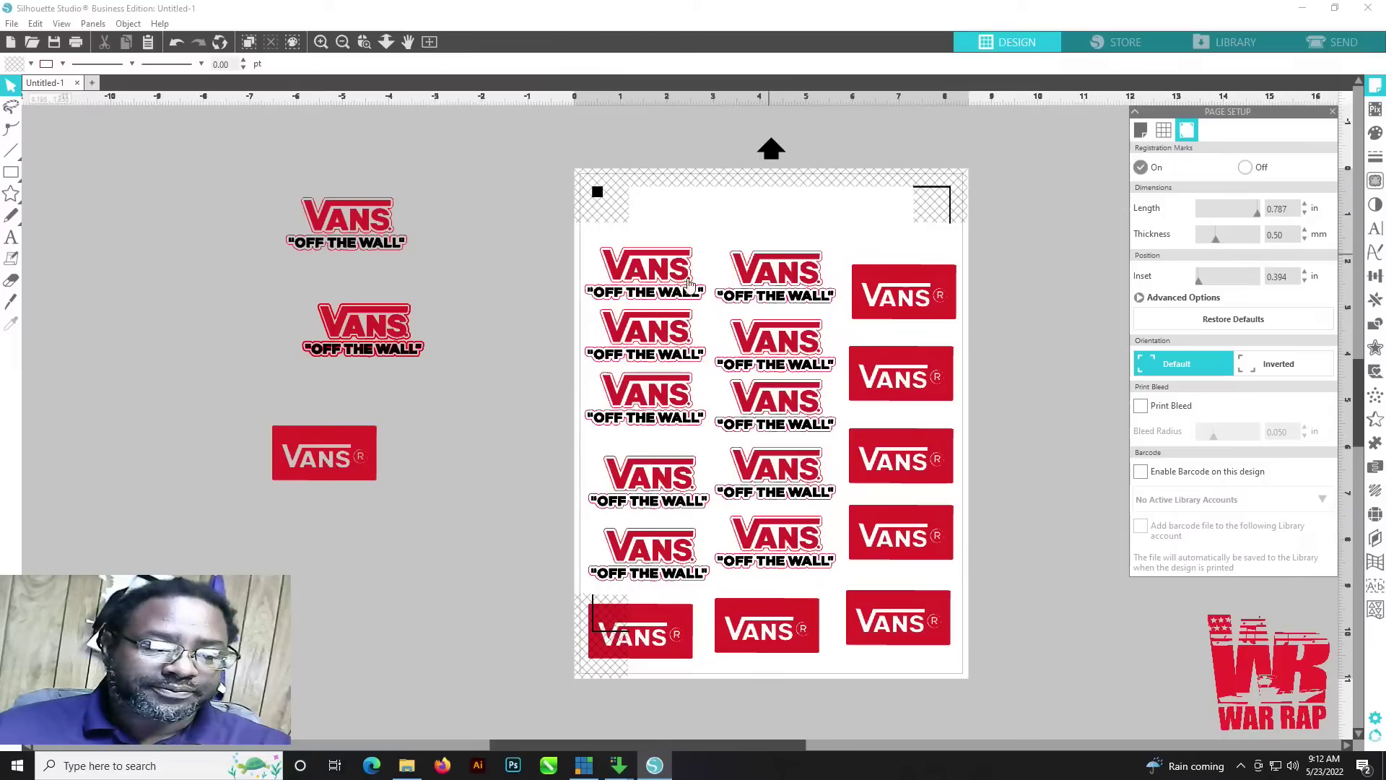
# Step: Rearrange the upper "Off the Wall" designs below the registration marks and move the right-column red labels up with tighter spacing
pyautogui.moveTo(697, 283); pyautogui.dragTo(764, 250)
pyautogui.moveTo(925, 284); pyautogui.dragTo(918, 264)
pyautogui.moveTo(781, 340); pyautogui.dragTo(780, 318)
pyautogui.moveTo(647, 330); pyautogui.dragTo(642, 319)
pyautogui.moveTo(918, 368); pyautogui.dragTo(911, 330)
pyautogui.moveTo(899, 455); pyautogui.dragTo(896, 400)
pyautogui.moveTo(898, 538); pyautogui.dragTo(892, 472)
pyautogui.moveTo(897, 616); pyautogui.dragTo(897, 535)
# Step: Shift the two bottom red labels right, clear of the corner registration mark, and align the second left-column design with the one above
pyautogui.moveTo(768, 623); pyautogui.dragTo(858, 615)
pyautogui.moveTo(690, 632); pyautogui.dragTo(759, 617)
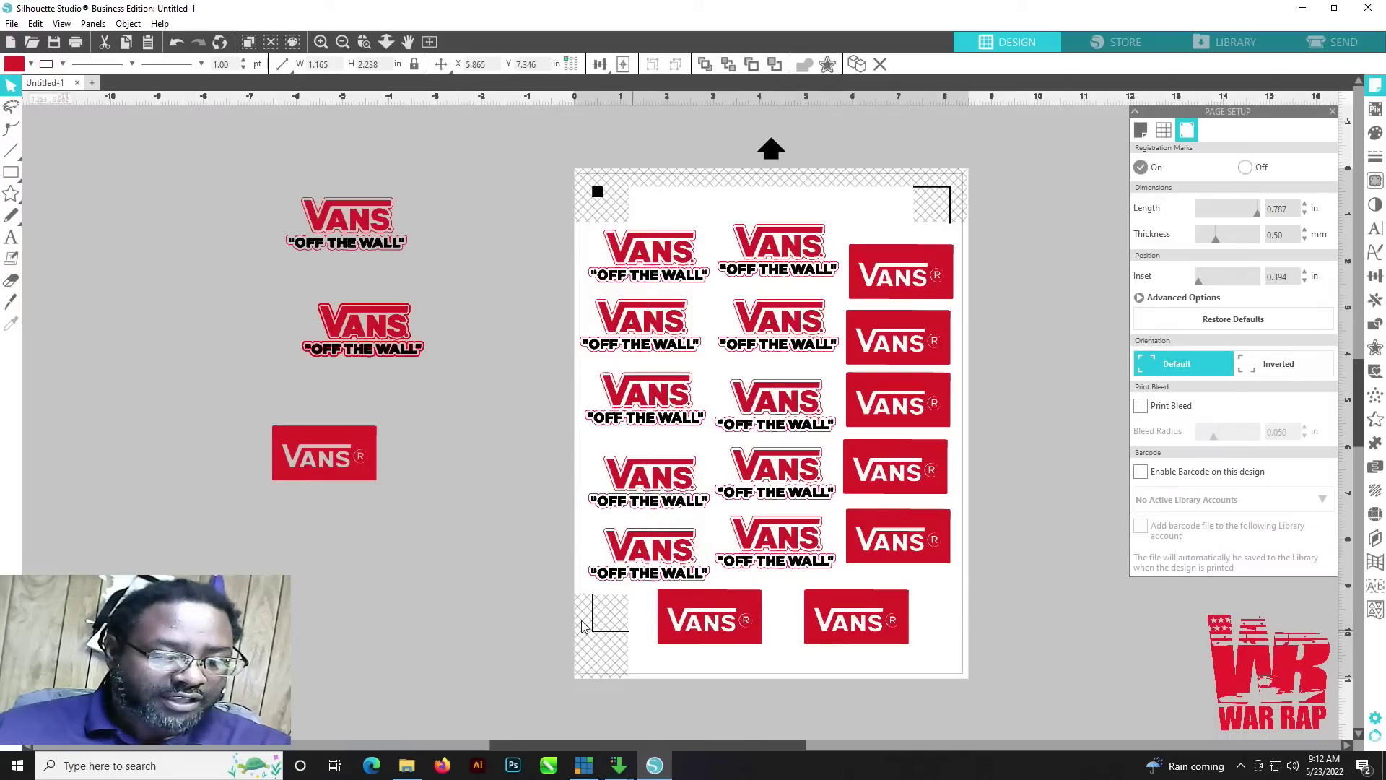
pyautogui.click(587, 613)
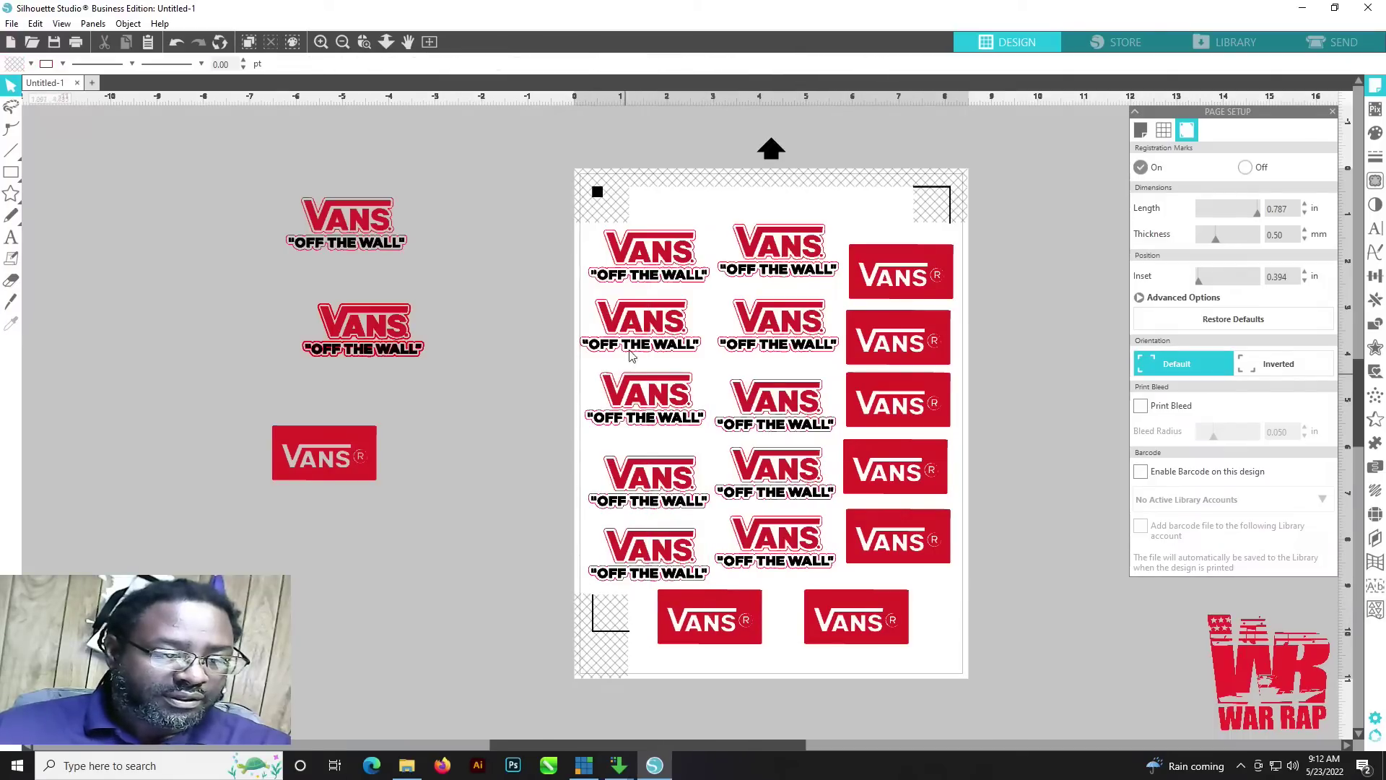
pyautogui.moveTo(632, 317); pyautogui.dragTo(641, 317)
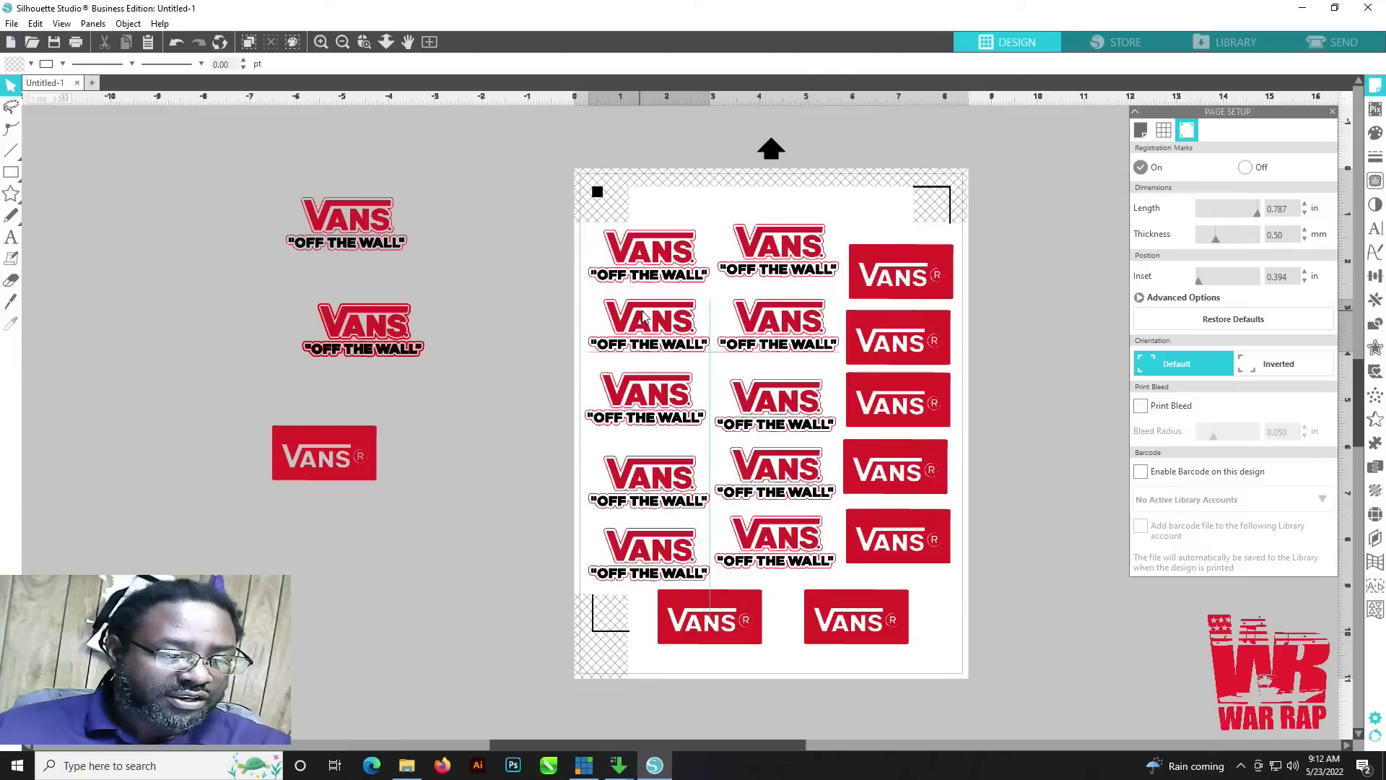
pyautogui.click(634, 436)
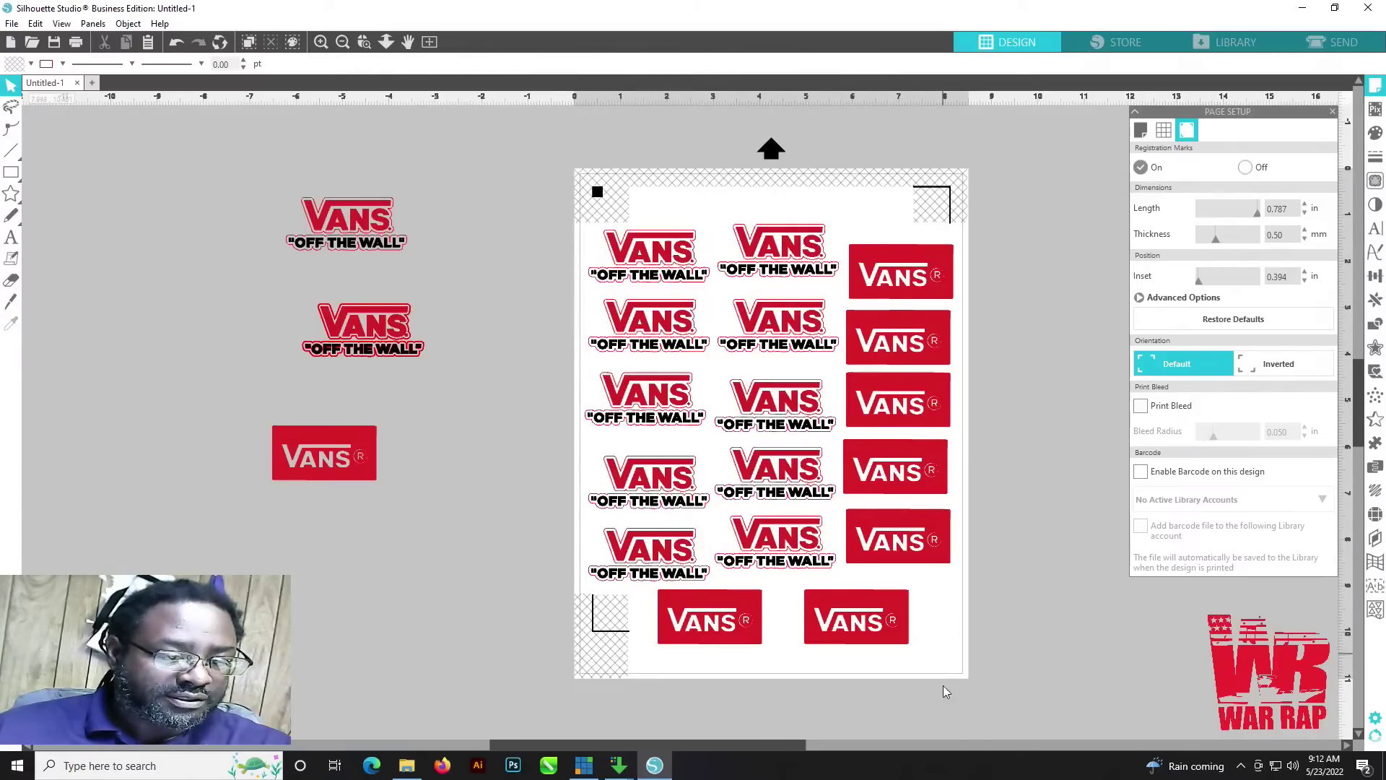
# Step: Select the three spare designs beside the page and cut them from the workspace
pyautogui.moveTo(175, 131); pyautogui.dragTo(395, 516)
pyautogui.rightClick(349, 435)
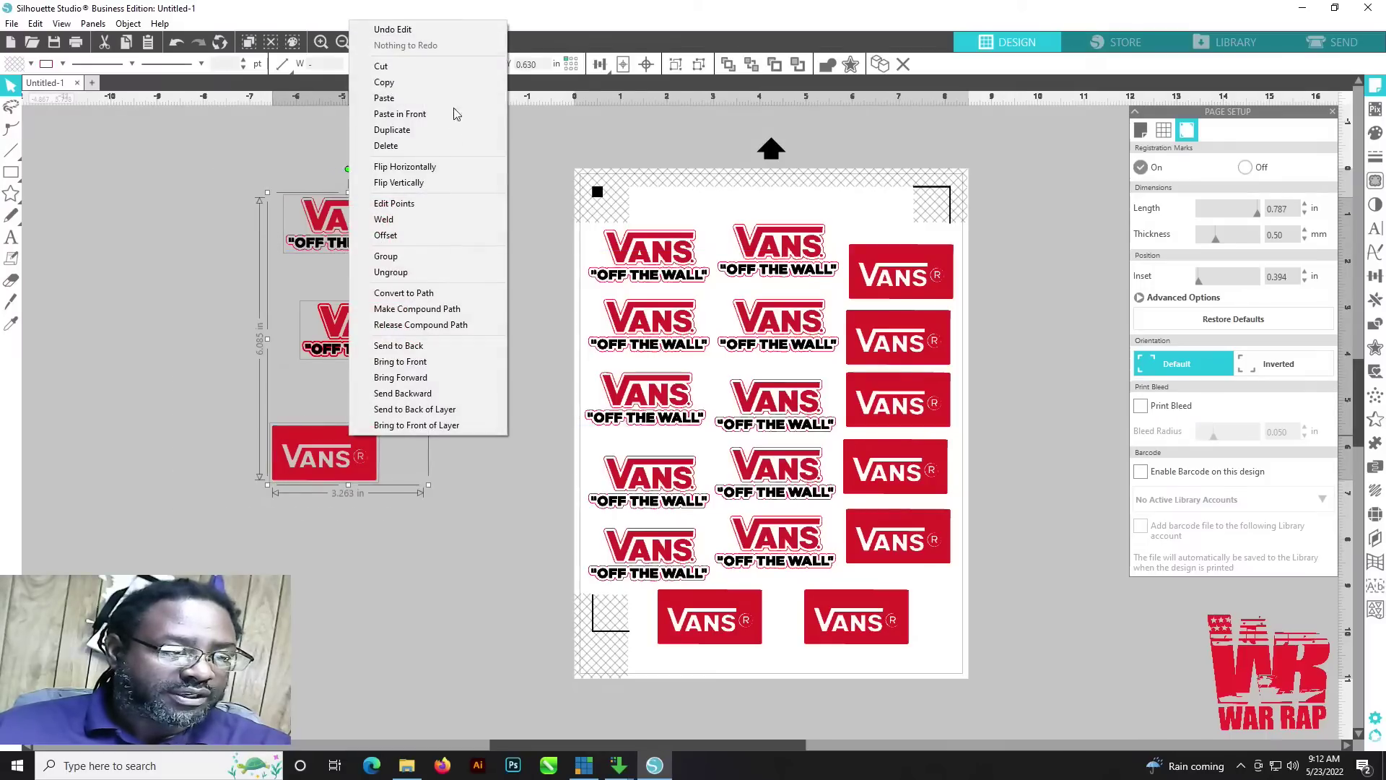
pyautogui.click(428, 68)
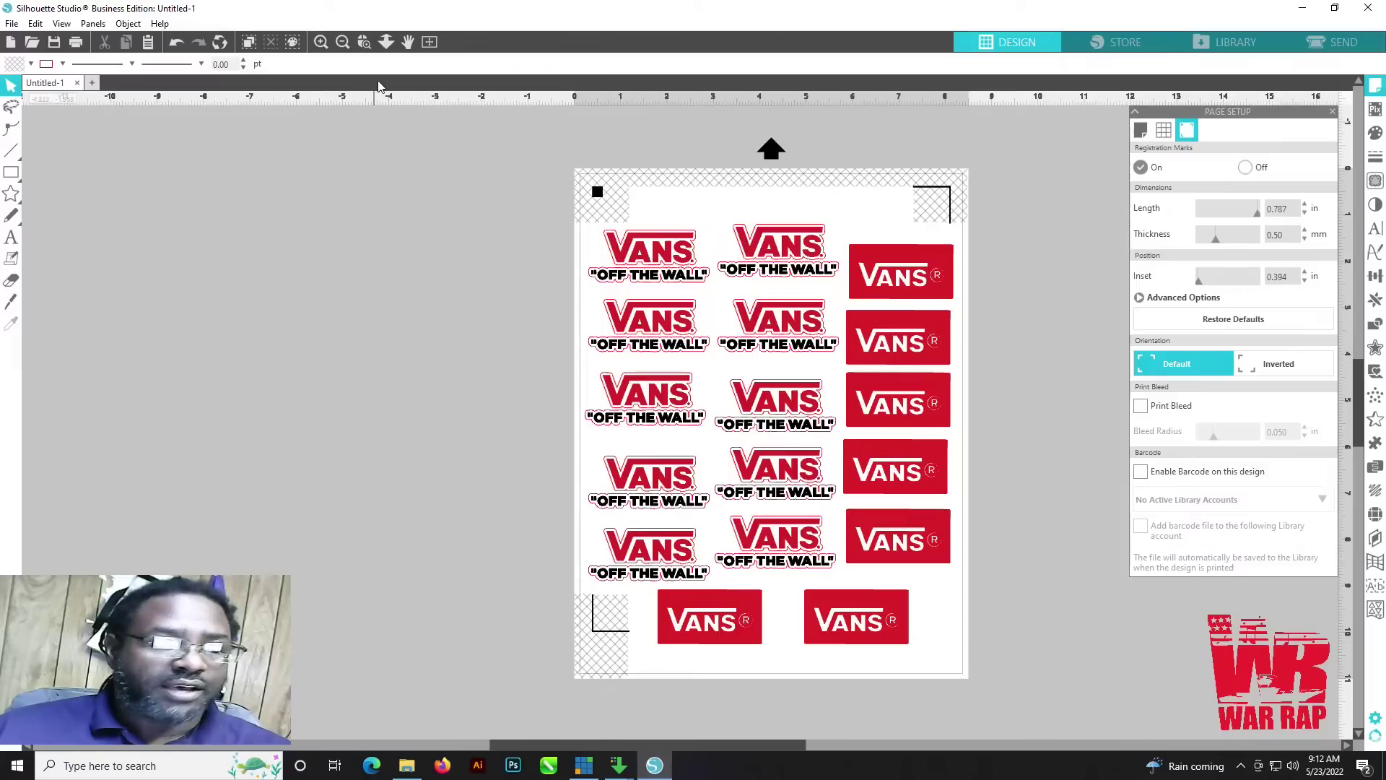
# Step: Start printing the page from the print preview and bring up the printer selection
pyautogui.click(12, 23)
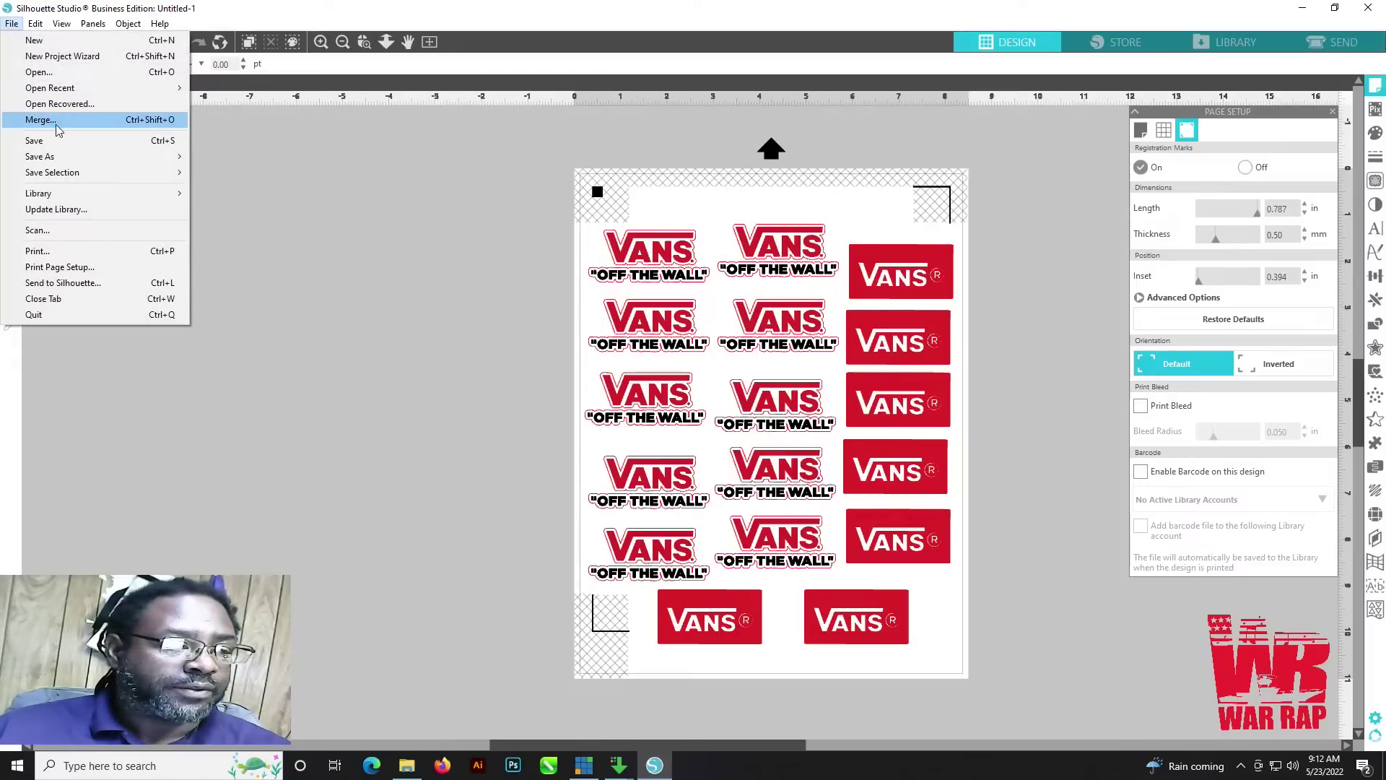
pyautogui.click(76, 253)
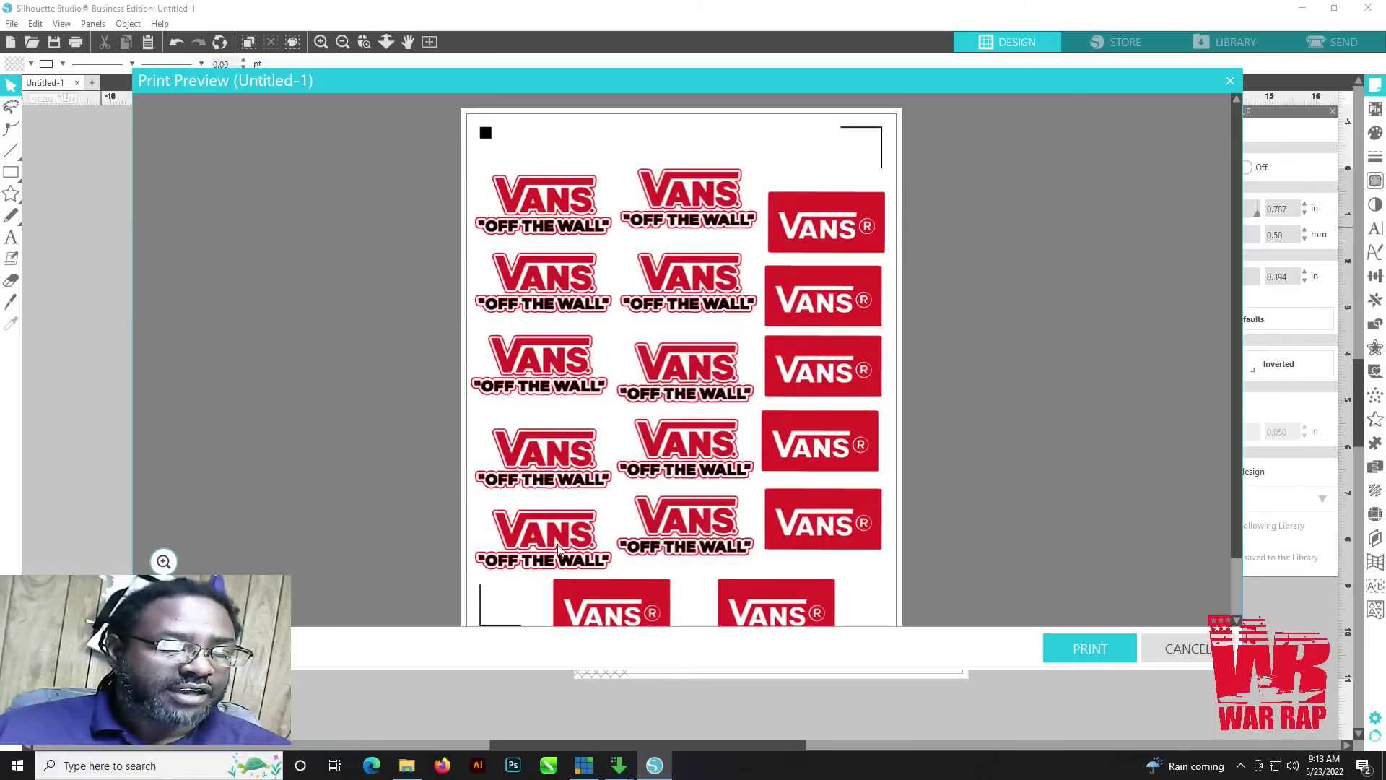
pyautogui.click(1090, 650)
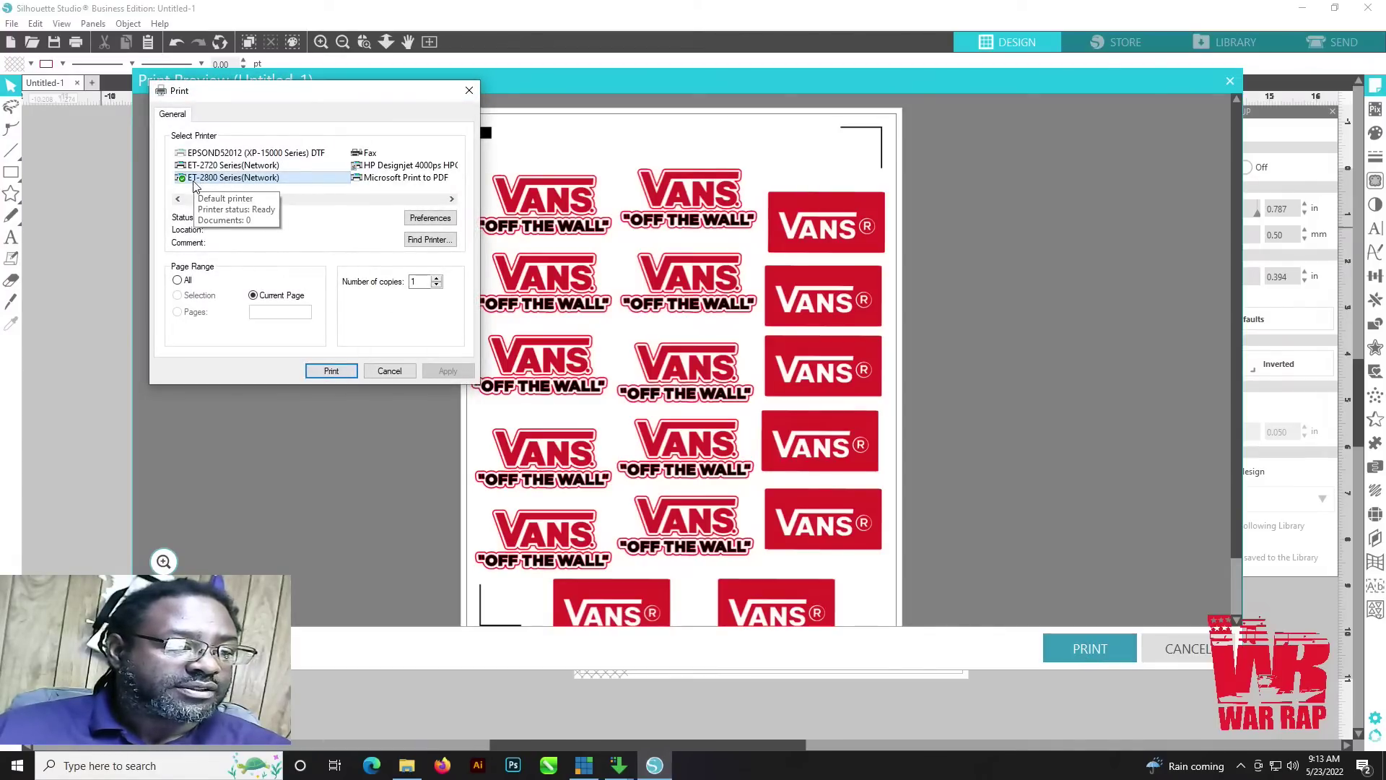
# Step: Set the ET-2800 Series printer's quality to High on plain paper and print the current page
pyautogui.click(428, 219)
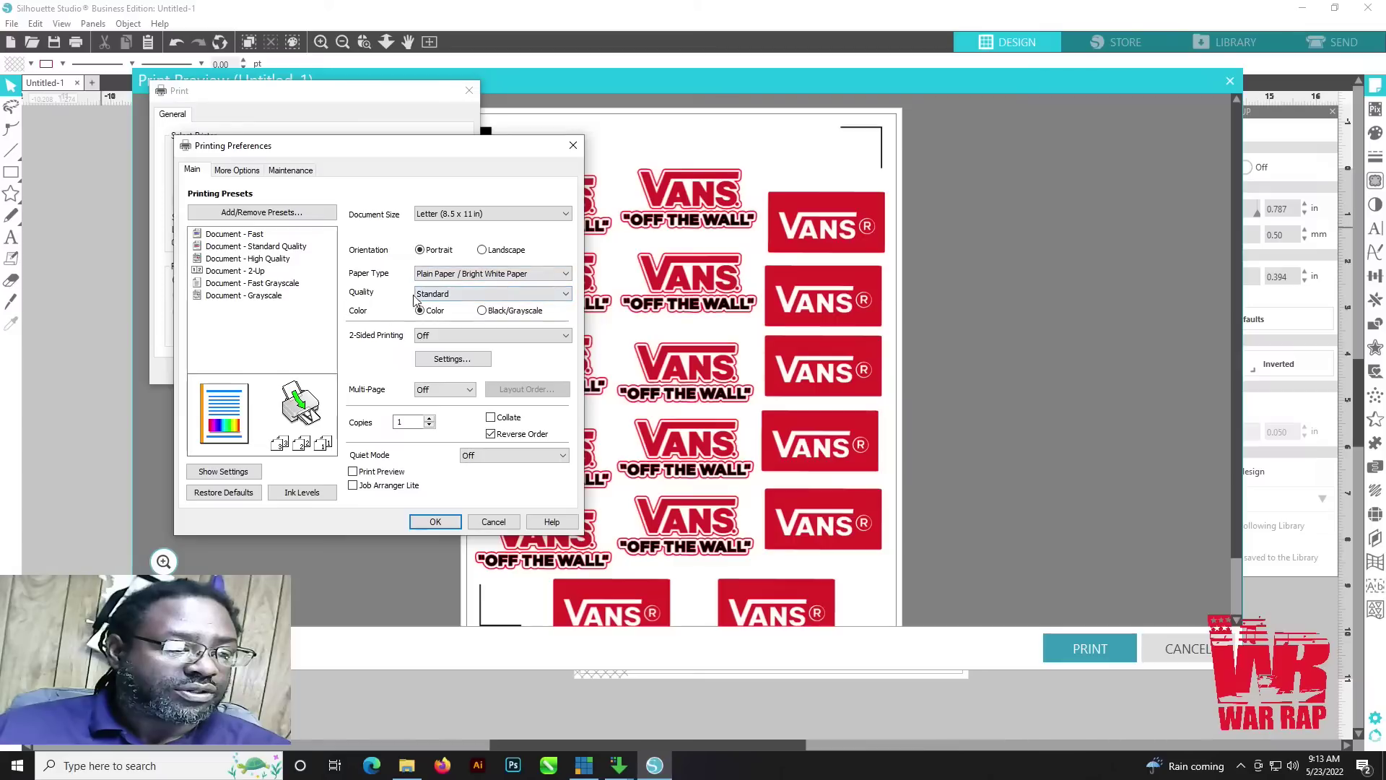
pyautogui.click(459, 294)
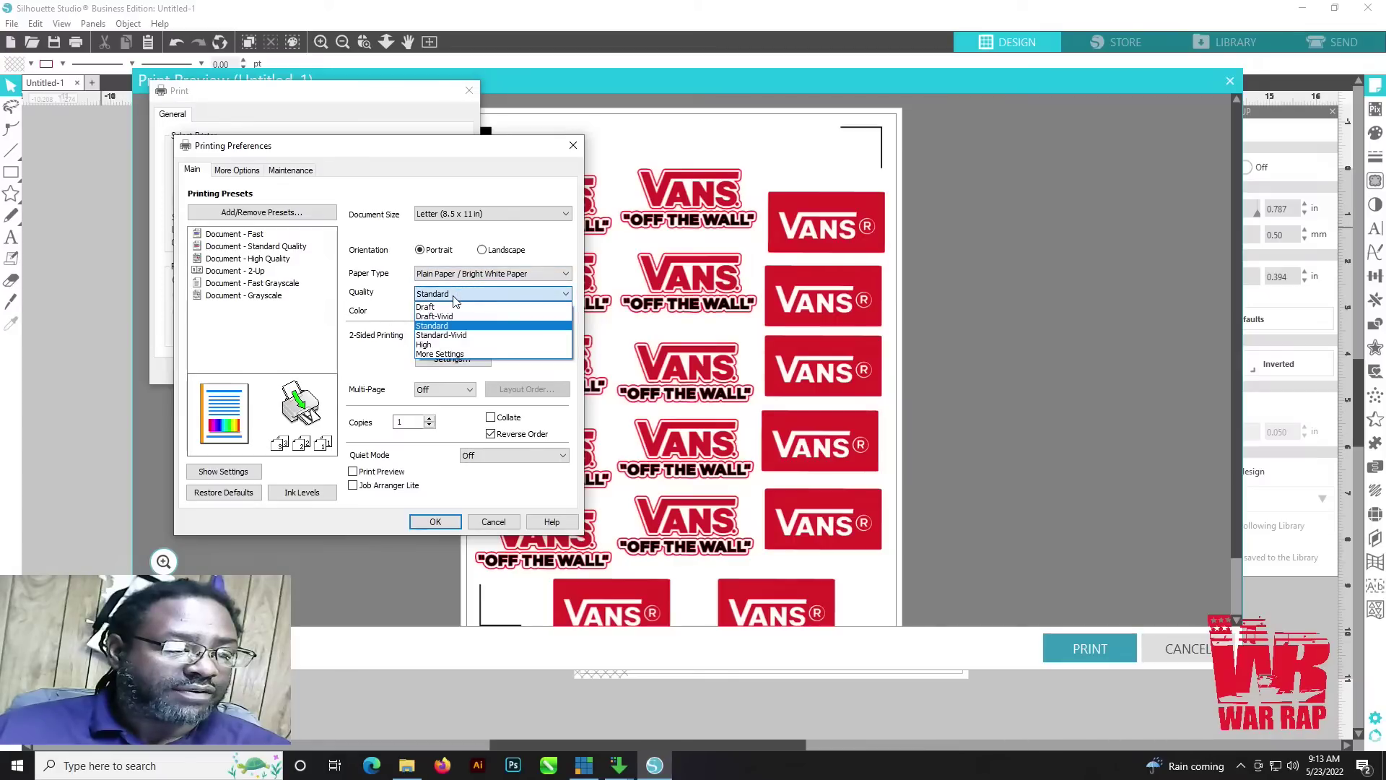
pyautogui.click(456, 344)
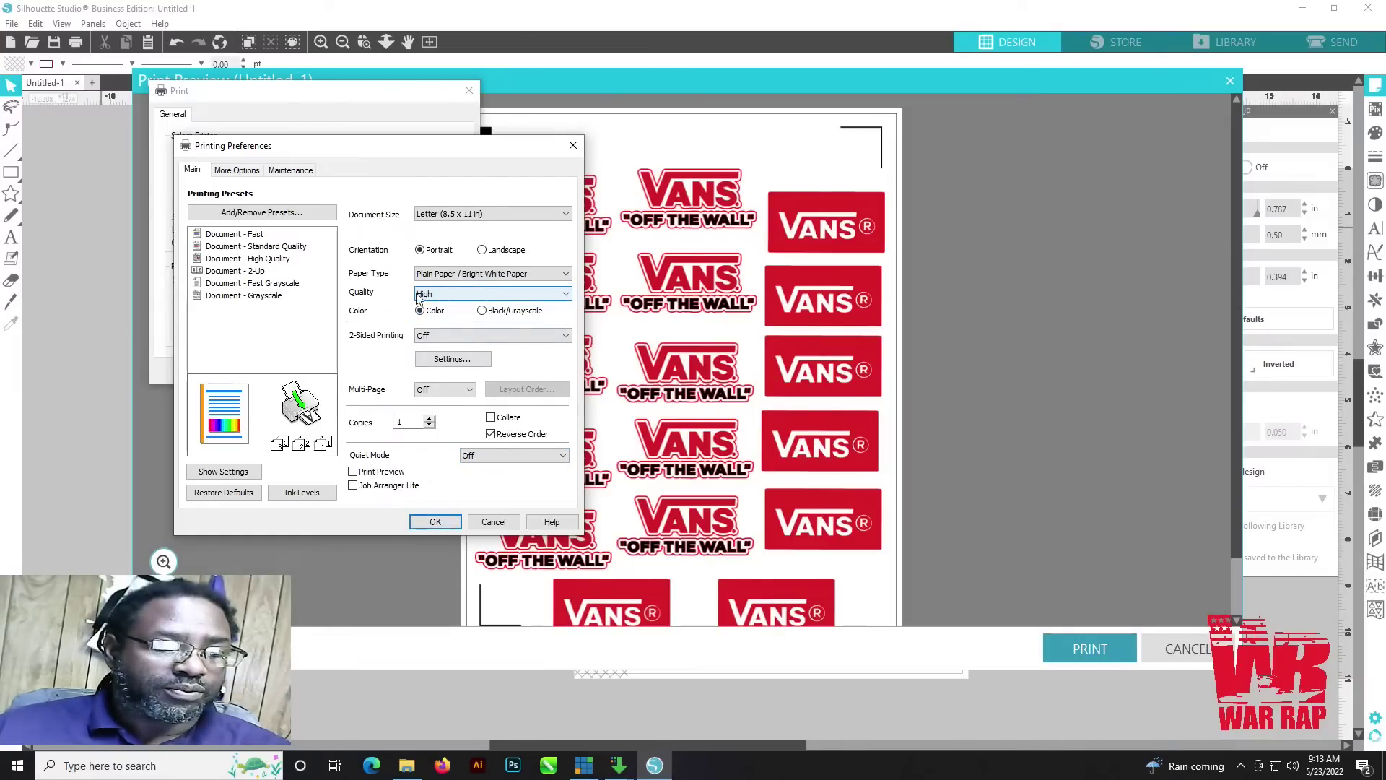
pyautogui.click(455, 298)
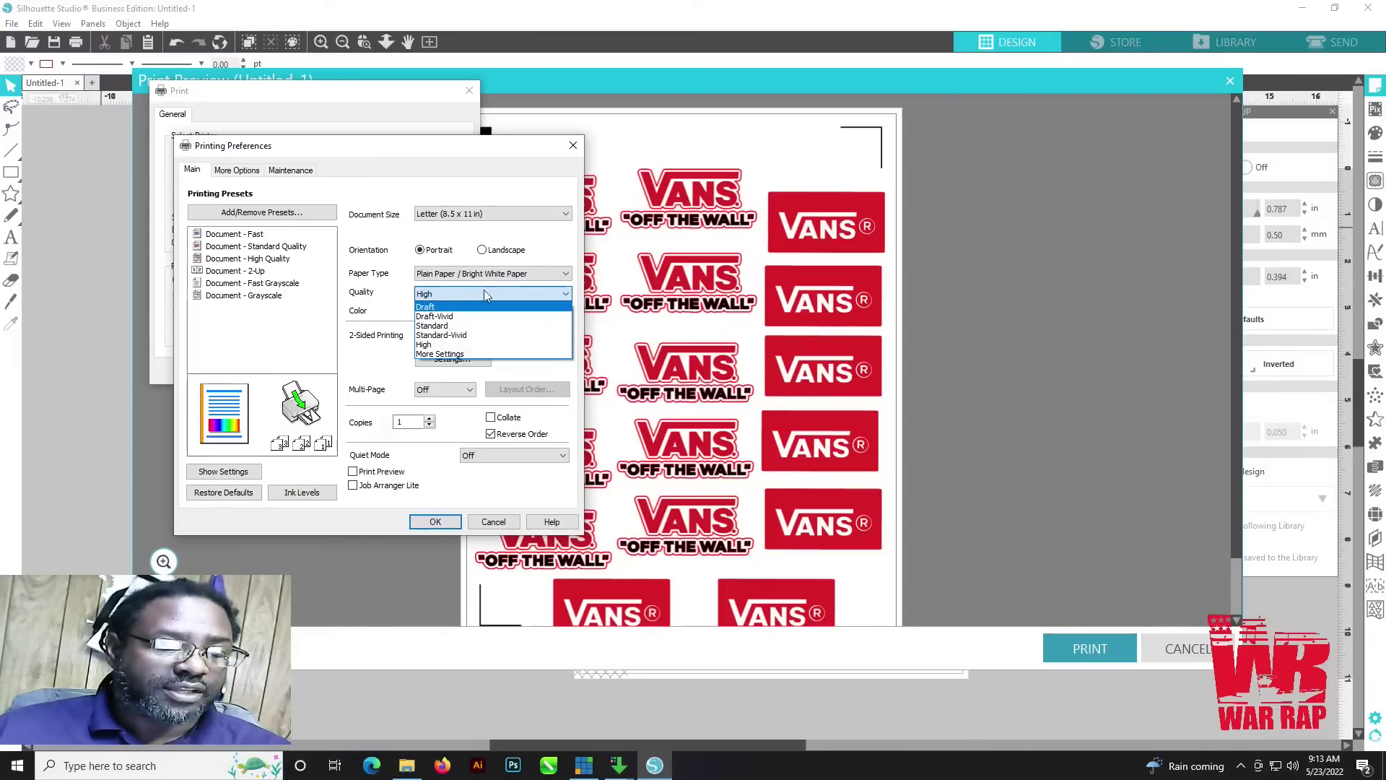
pyautogui.click(382, 303)
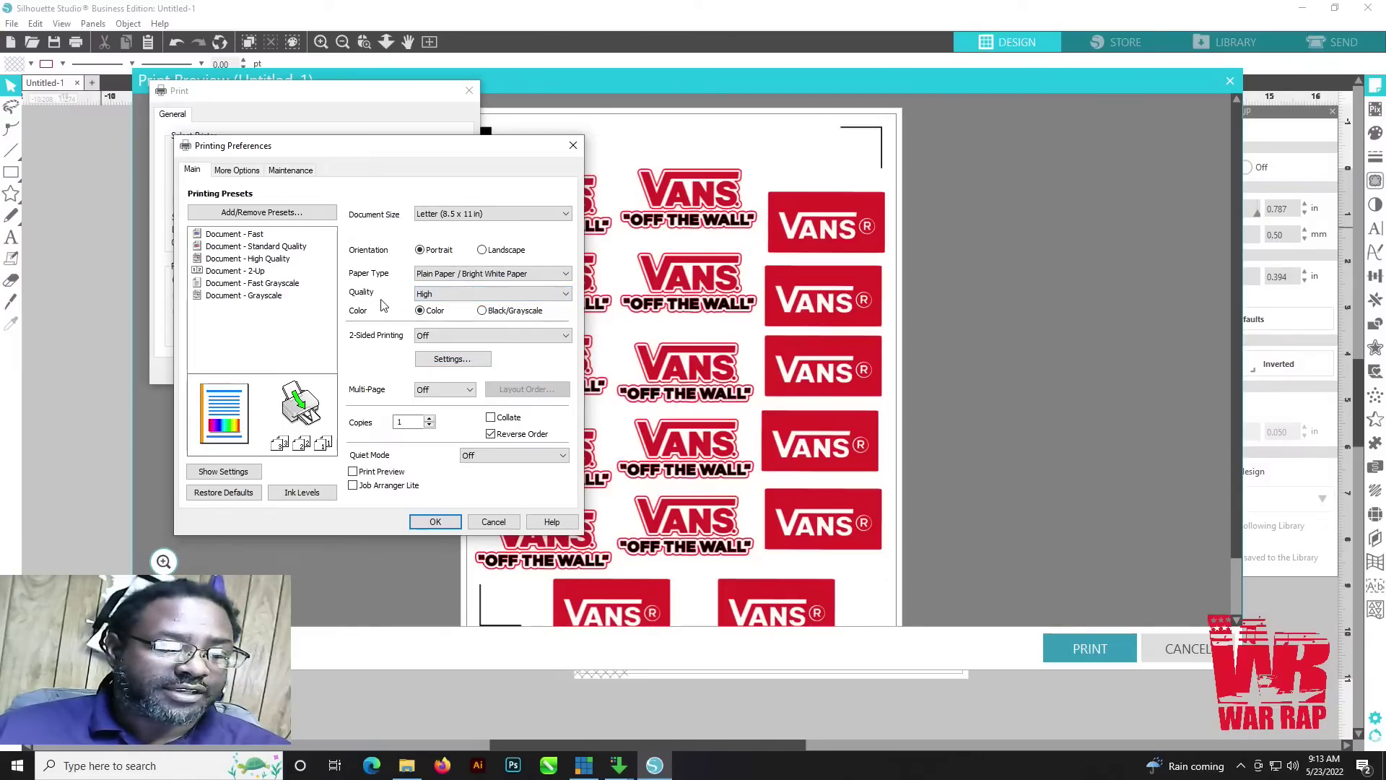
pyautogui.click(436, 522)
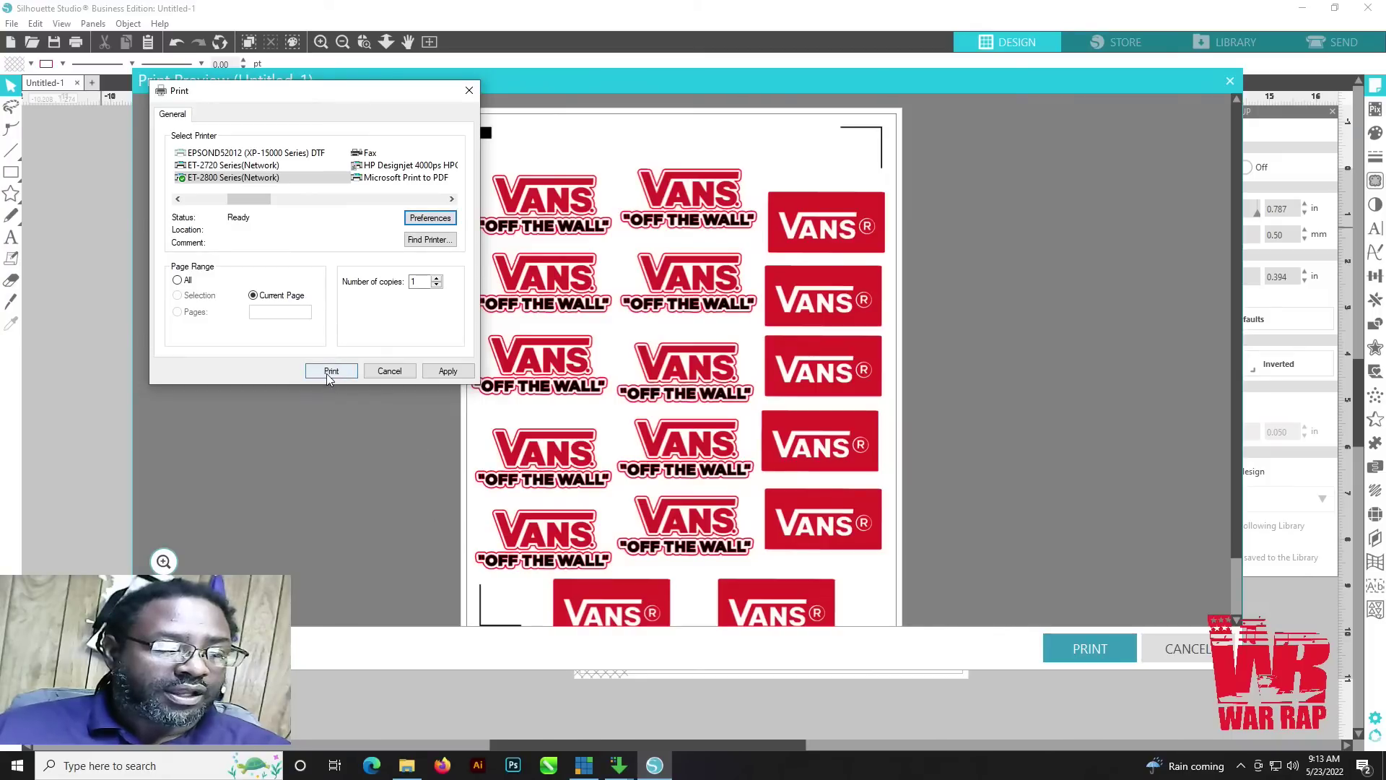
pyautogui.click(330, 371)
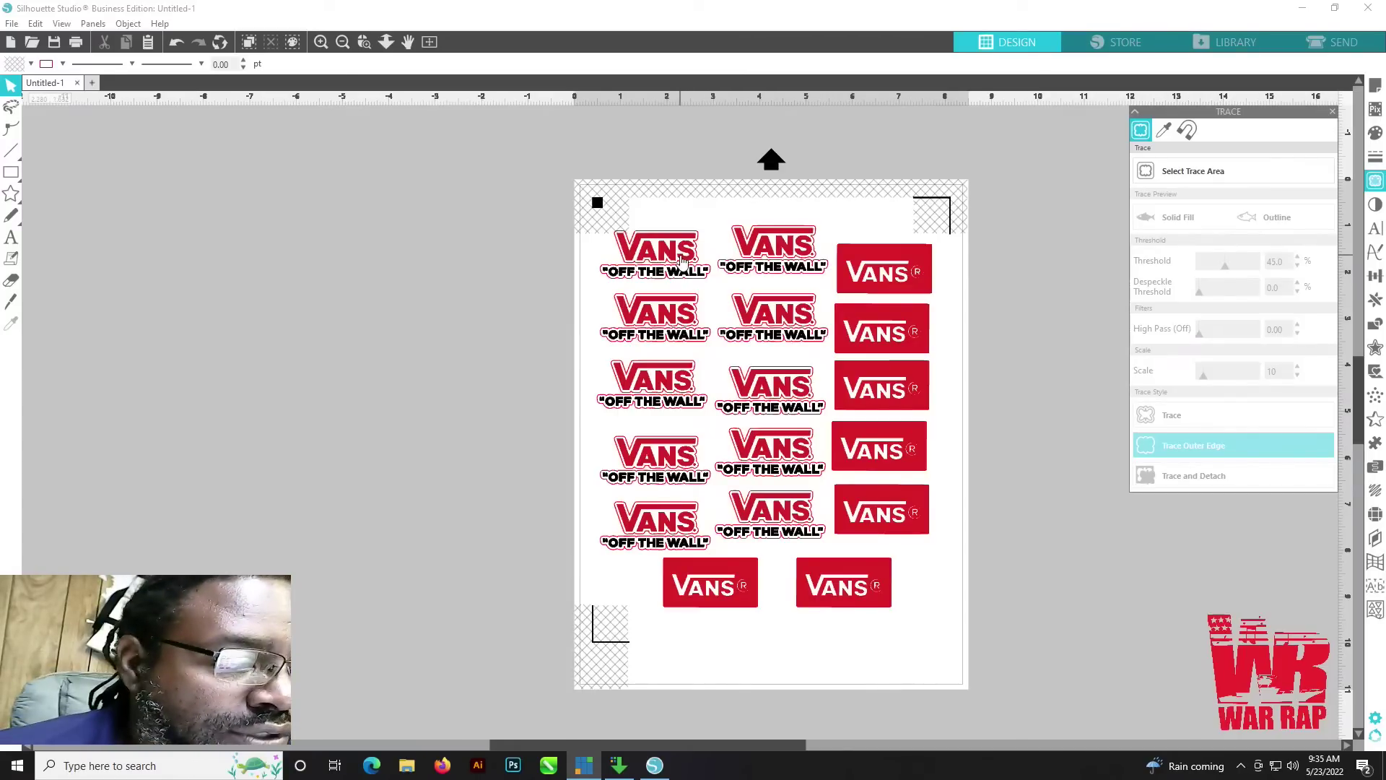
# Step: Move the printed designs in the top row and the two "Off the Wall" prints in the second row off their cut outlines
pyautogui.click(681, 258)
pyautogui.moveTo(681, 258); pyautogui.dragTo(471, 278)
pyautogui.moveTo(767, 266); pyautogui.dragTo(432, 319)
pyautogui.moveTo(596, 329); pyautogui.dragTo(369, 334)
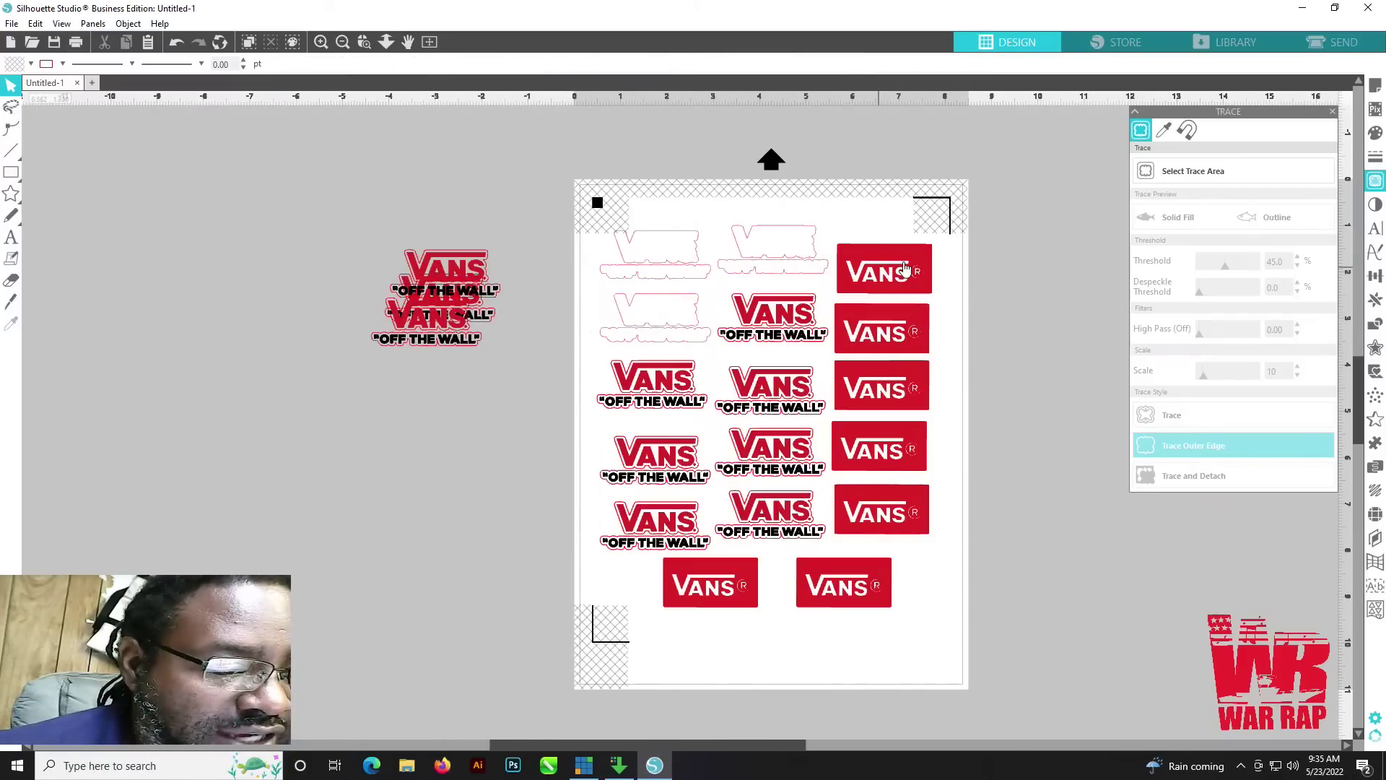
pyautogui.moveTo(901, 268); pyautogui.dragTo(424, 367)
pyautogui.moveTo(729, 321); pyautogui.dragTo(391, 393)
# Step: Move the lower three left-column prints, the bottom-left red label and the lower two middle-column prints off their cut outlines
pyautogui.moveTo(676, 390); pyautogui.dragTo(447, 410)
pyautogui.moveTo(675, 458); pyautogui.dragTo(401, 413)
pyautogui.moveTo(657, 534); pyautogui.dragTo(454, 491)
pyautogui.moveTo(724, 591); pyautogui.dragTo(429, 498)
pyautogui.moveTo(744, 517); pyautogui.dragTo(455, 460)
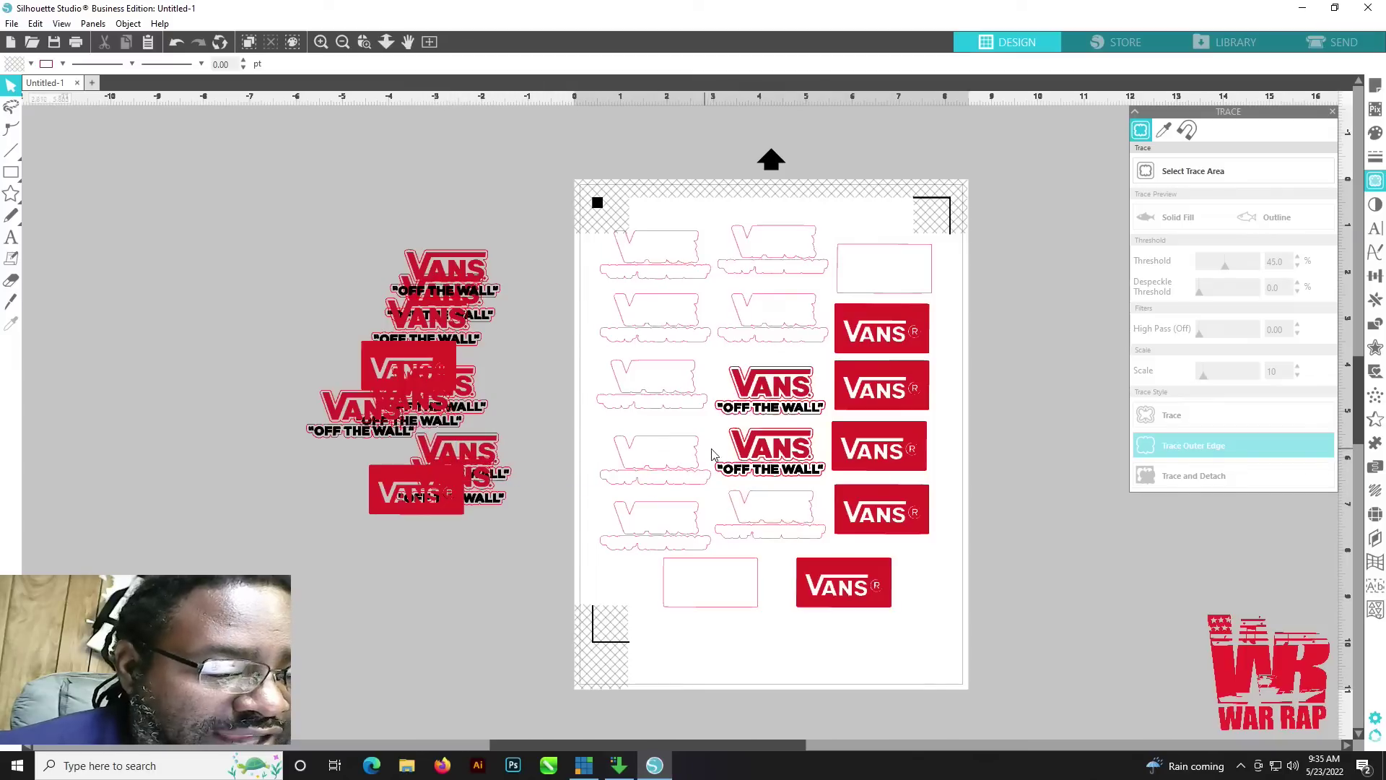
pyautogui.moveTo(769, 449); pyautogui.dragTo(460, 431)
# Step: Move the remaining "Off the Wall" print and two lower red labels off the page
pyautogui.moveTo(798, 405); pyautogui.dragTo(339, 546)
pyautogui.moveTo(887, 572); pyautogui.dragTo(507, 584)
pyautogui.moveTo(912, 488); pyautogui.dragTo(454, 605)
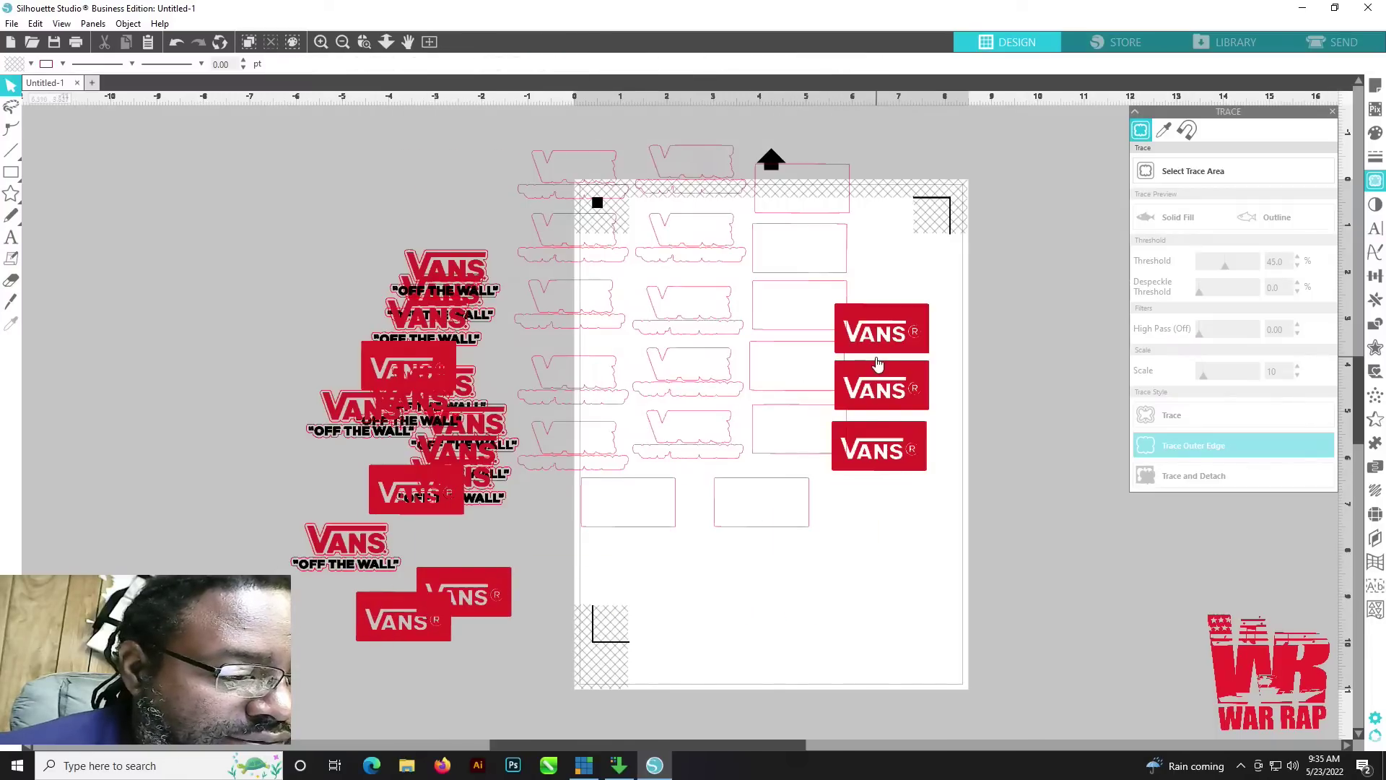
# Step: Undo the recent moves until the shifted cut outlines are back in place on the page
pyautogui.click(178, 43)
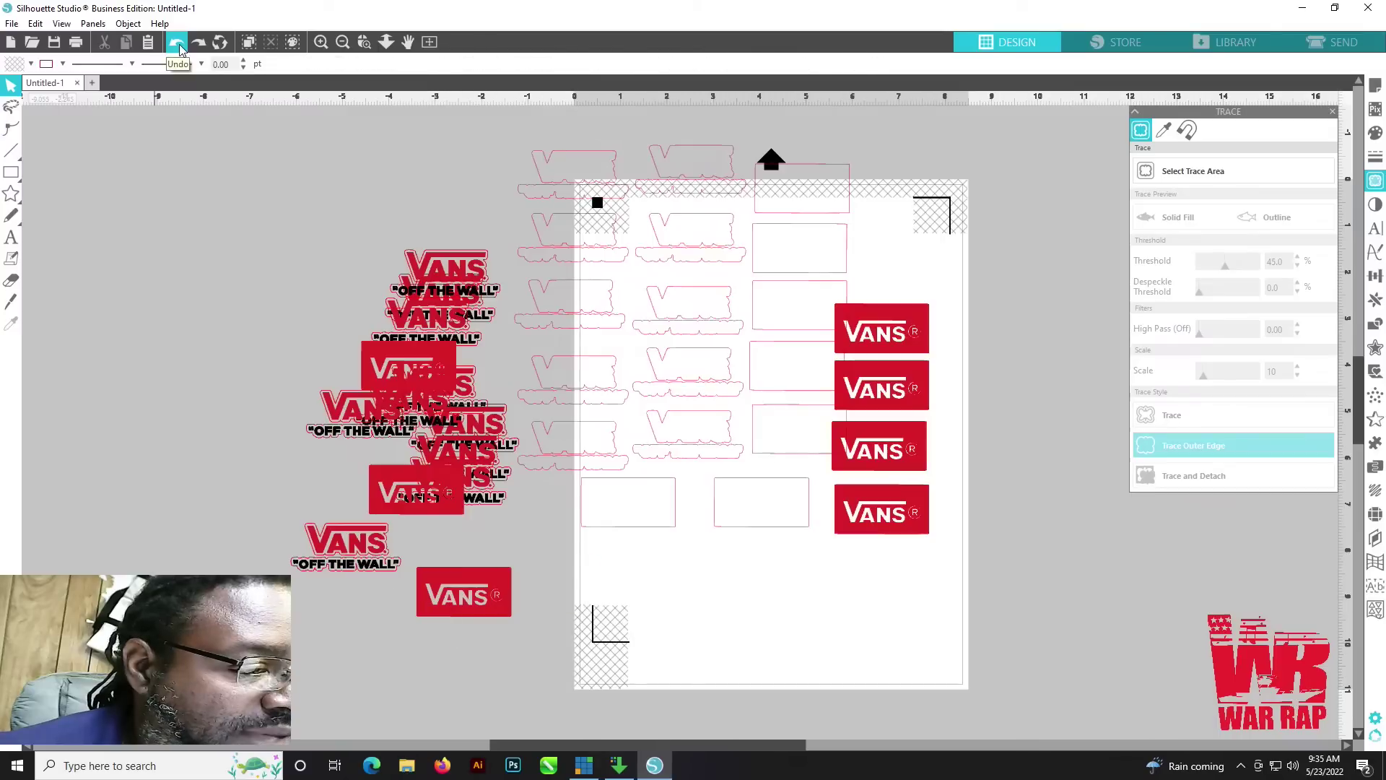
pyautogui.click(176, 43)
pyautogui.click(175, 43)
pyautogui.click(176, 43)
pyautogui.click(175, 43)
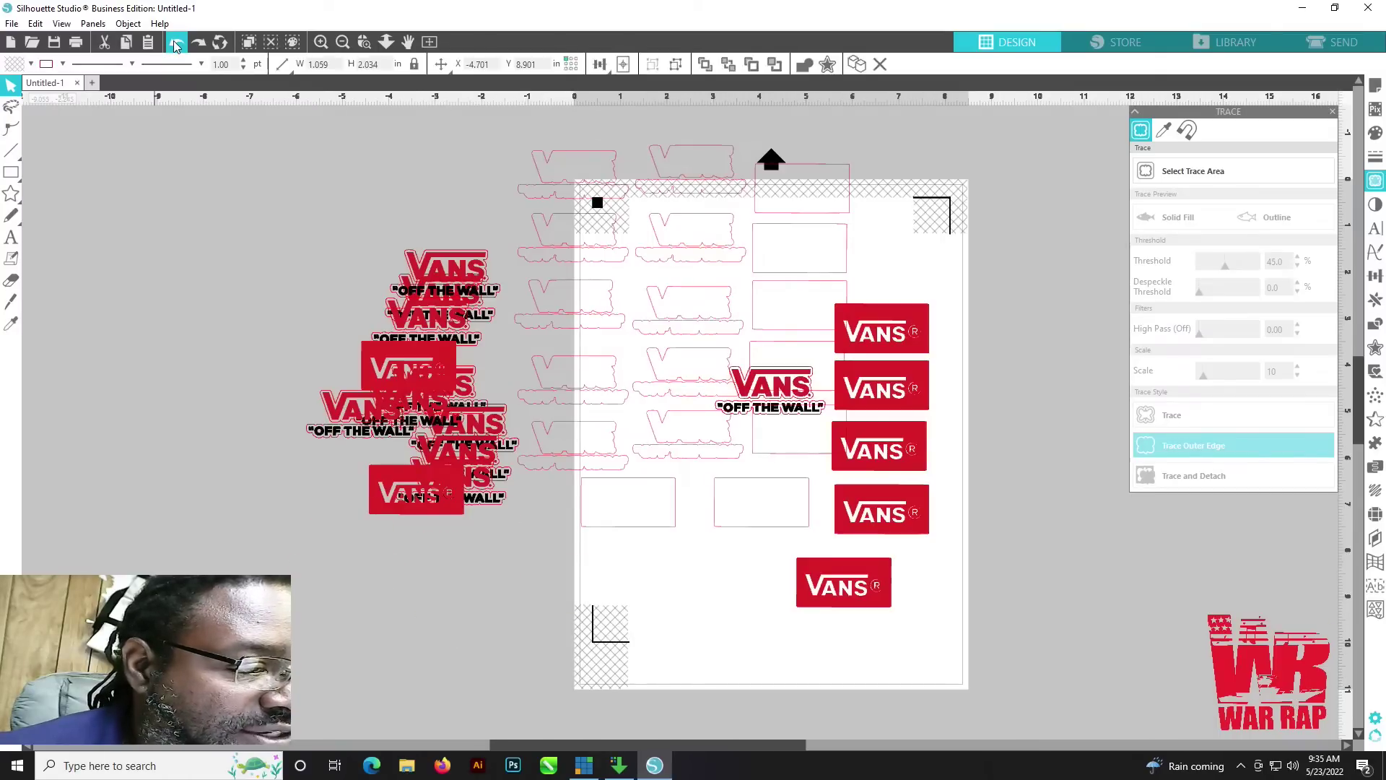
pyautogui.click(176, 43)
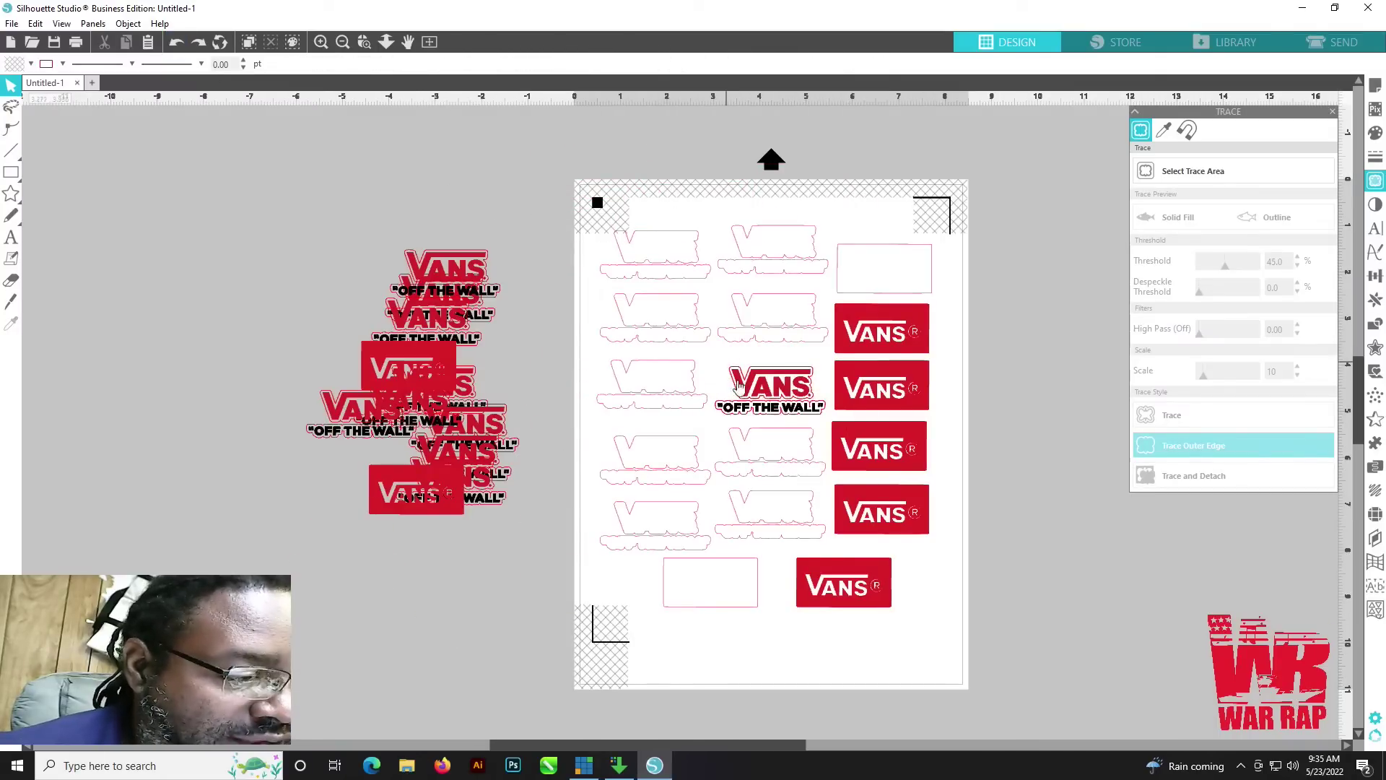
# Step: Move the last "Off the Wall" print and the five remaining red labels off their cut outlines to beside the page
pyautogui.moveTo(763, 390); pyautogui.dragTo(289, 311)
pyautogui.moveTo(839, 328); pyautogui.dragTo(270, 328)
pyautogui.moveTo(897, 397); pyautogui.dragTo(364, 376)
pyautogui.moveTo(896, 452); pyautogui.dragTo(400, 426)
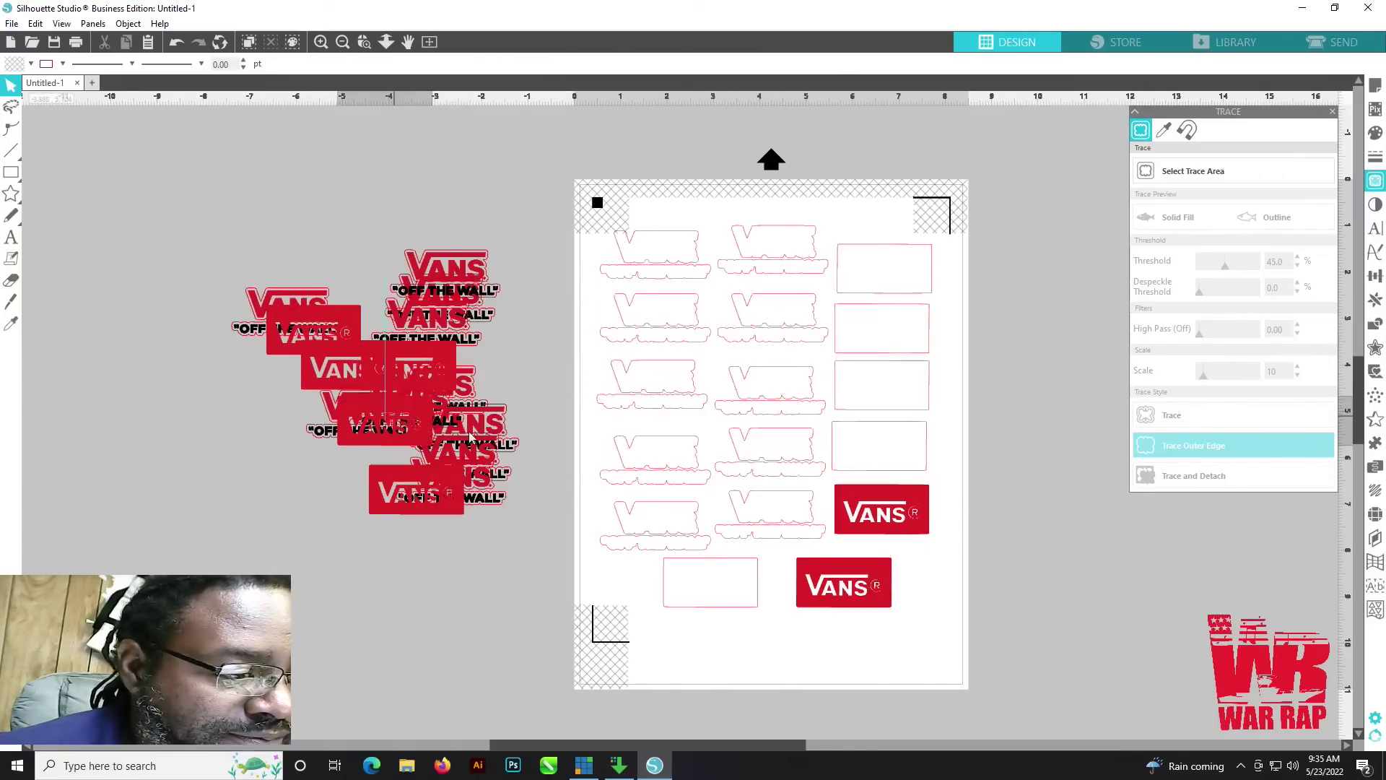
pyautogui.moveTo(886, 511); pyautogui.dragTo(449, 441)
pyautogui.moveTo(830, 581); pyautogui.dragTo(430, 469)
# Step: Select all the printed designs piled beside the page and cut them, leaving only the cut outlines
pyautogui.moveTo(185, 185); pyautogui.dragTo(542, 527)
pyautogui.rightClick(516, 504)
pyautogui.click(545, 129)
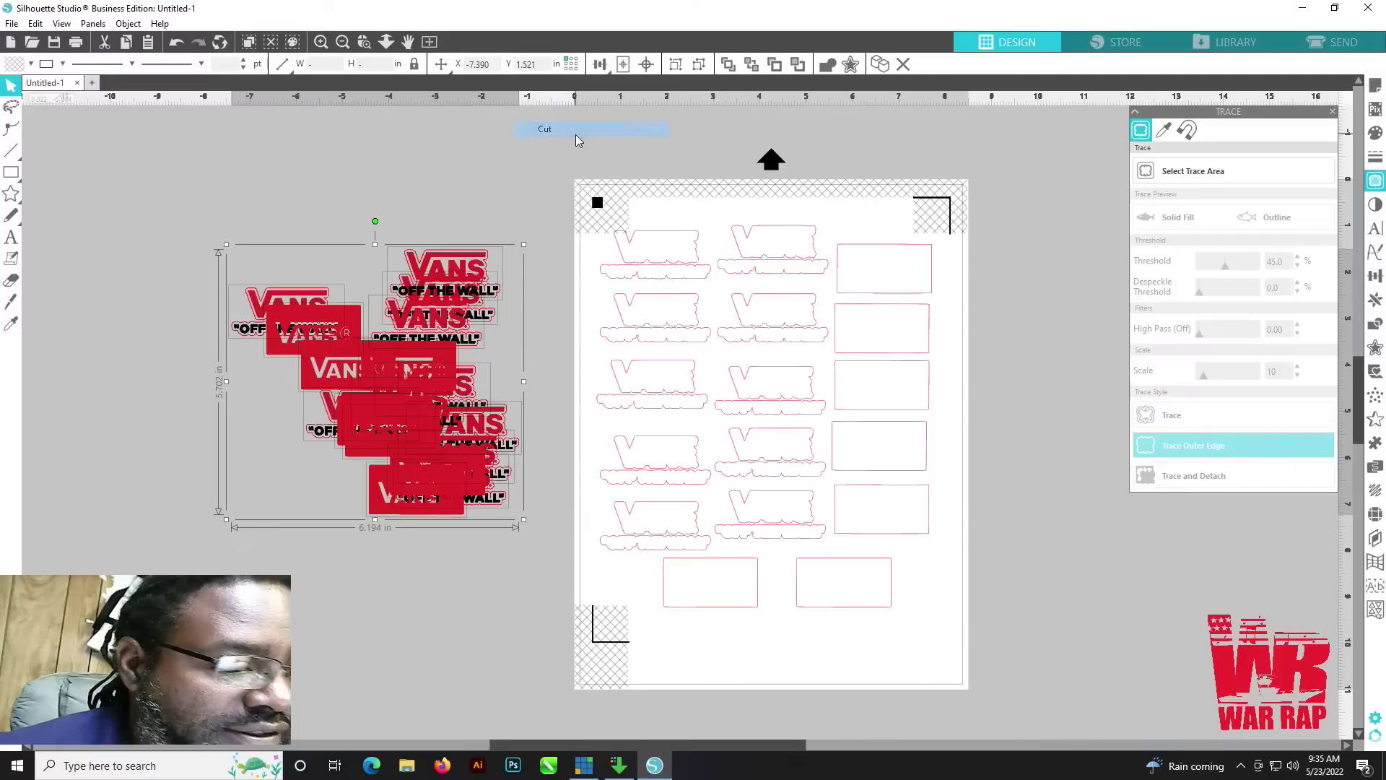